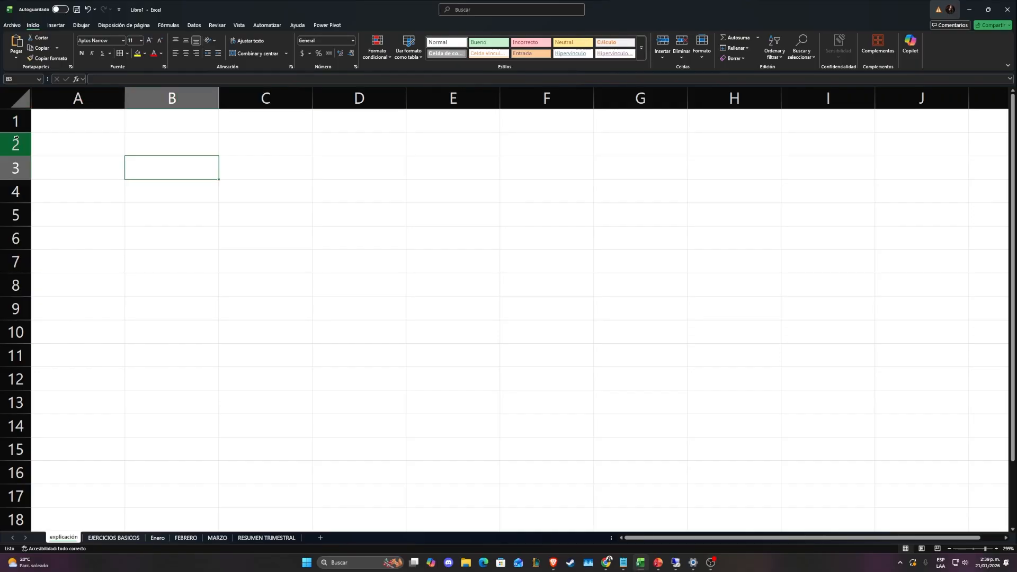
{"action": "left_click", "coordinate": [79, 143]}
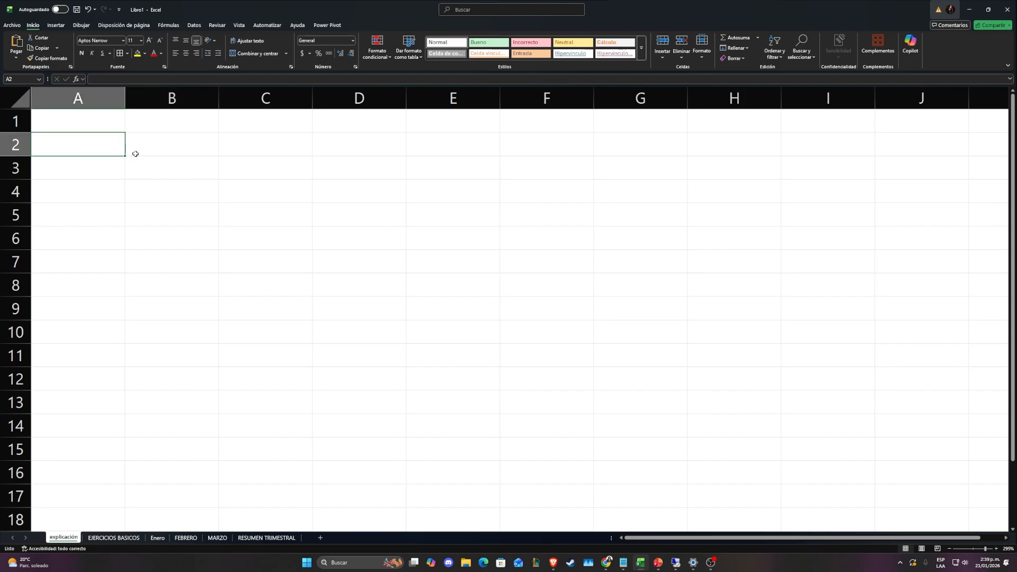
{"action": "left_click", "coordinate": [169, 168]}
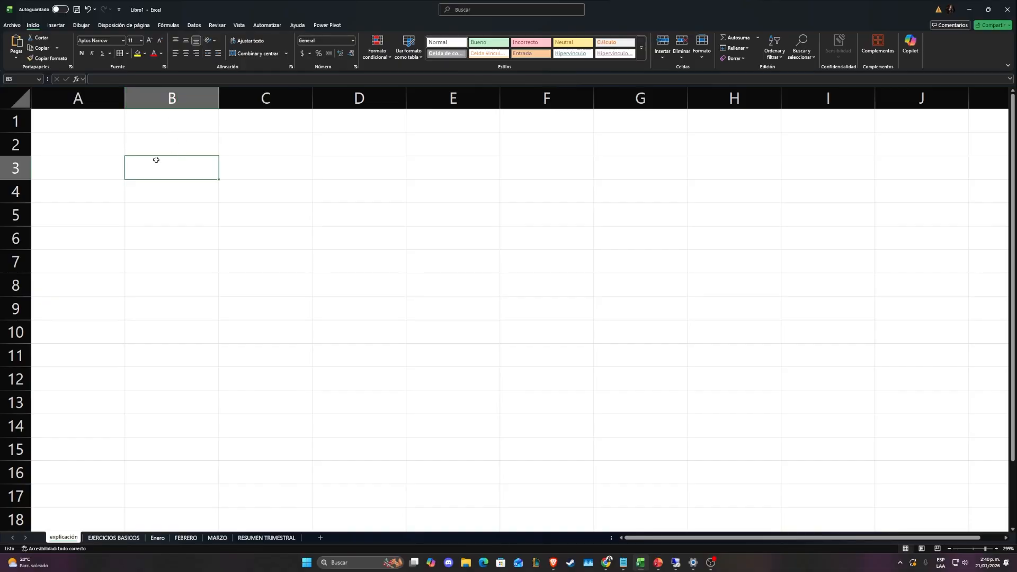
{"action": "key", "text": "Right"}
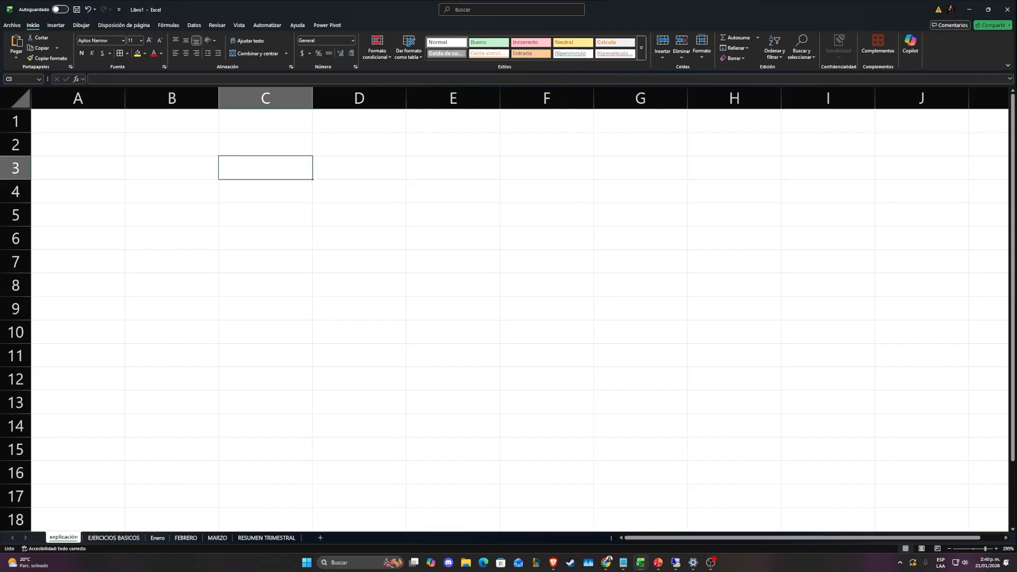
{"action": "mouse_move", "coordinate": [138, 169]}
{"action": "left_mouse_down"}
{"action": "mouse_move", "coordinate": [292, 170]}
{"action": "mouse_move", "coordinate": [168, 179]}
{"action": "mouse_move", "coordinate": [172, 157]}
{"action": "mouse_move", "coordinate": [249, 164]}
{"action": "mouse_move", "coordinate": [145, 166]}
{"action": "left_mouse_up"}
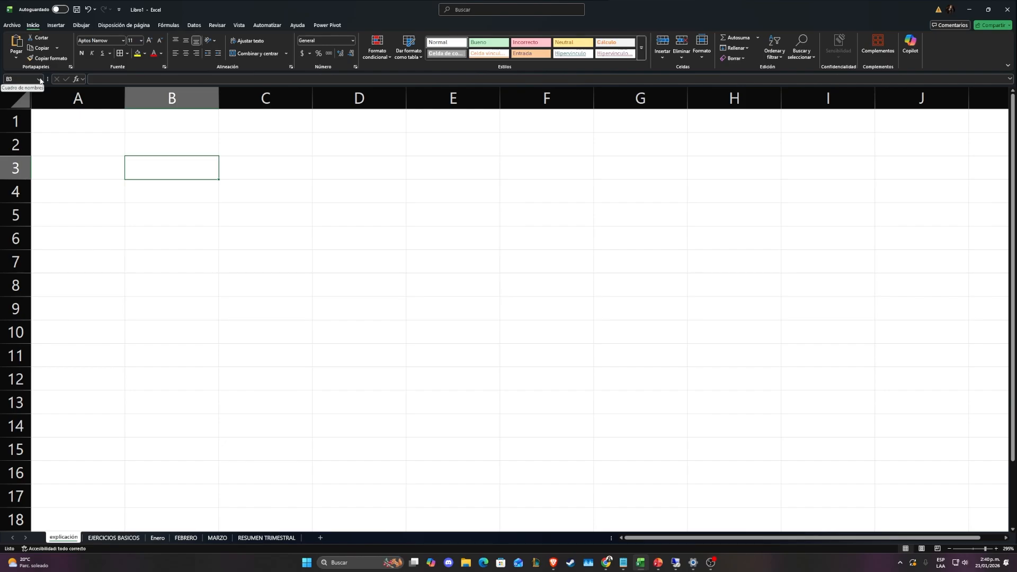
{"action": "left_click", "coordinate": [253, 163]}
{"action": "left_click", "coordinate": [154, 170]}
{"action": "left_click", "coordinate": [157, 193]}
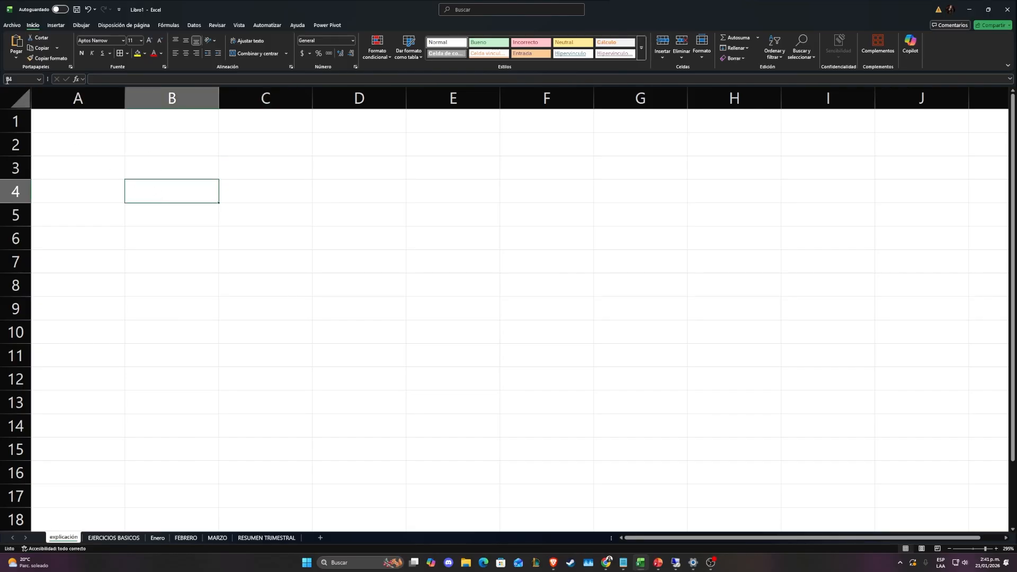
{"action": "left_click", "coordinate": [179, 164]}
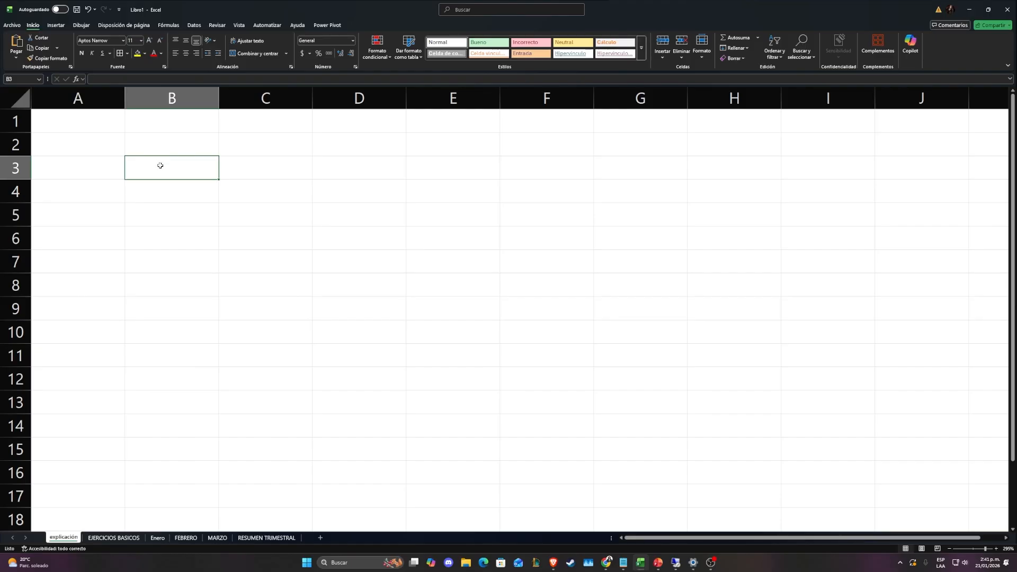
{"action": "mouse_move", "coordinate": [168, 161]}
{"action": "left_mouse_down"}
{"action": "mouse_move", "coordinate": [143, 177]}
{"action": "mouse_move", "coordinate": [150, 166]}
{"action": "left_mouse_up"}
{"action": "key", "text": "alt+Tab"}
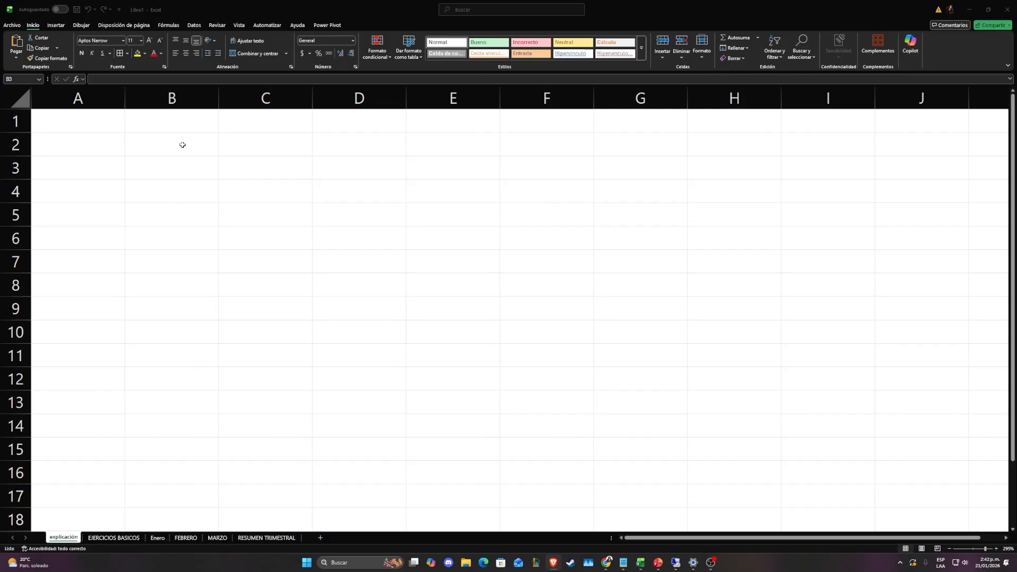
Enter 5 in cell B3 and 6 in cell C3 of the explicación sheet
{"action": "left_click", "coordinate": [173, 163]}
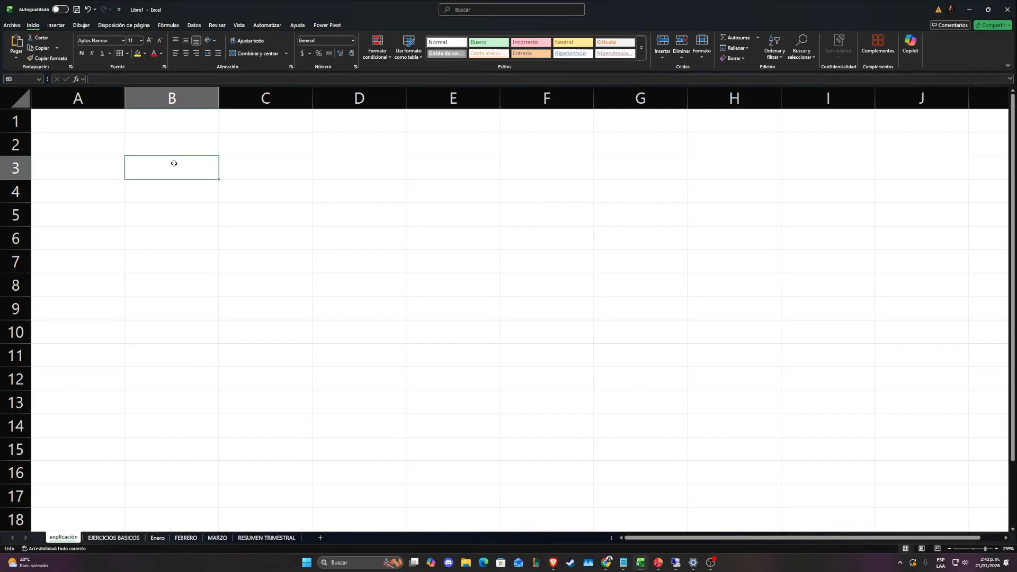
{"action": "type", "text": "5"}
{"action": "left_click", "coordinate": [227, 166]}
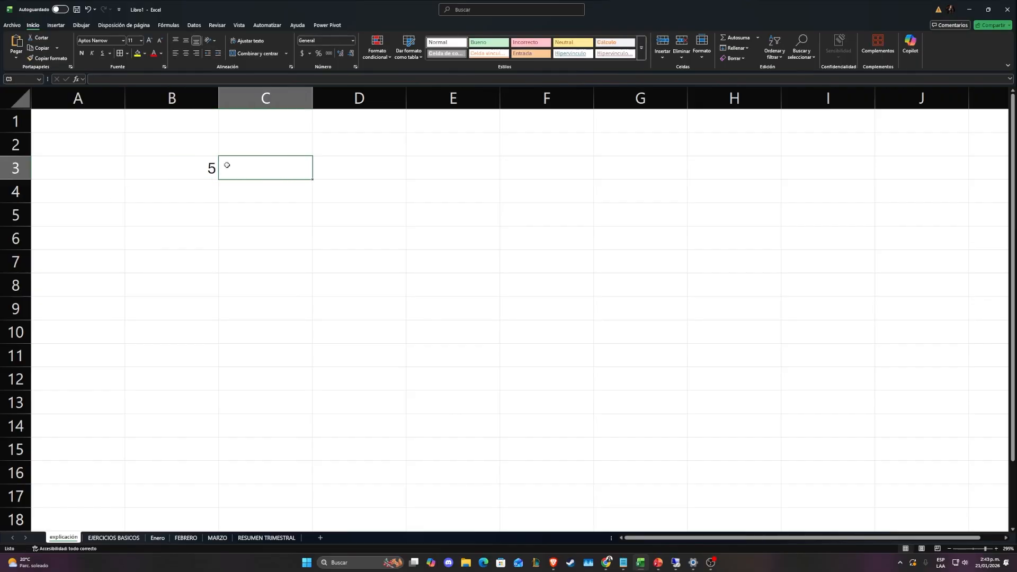
{"action": "type", "text": "6"}
{"action": "key", "text": "Tab"}
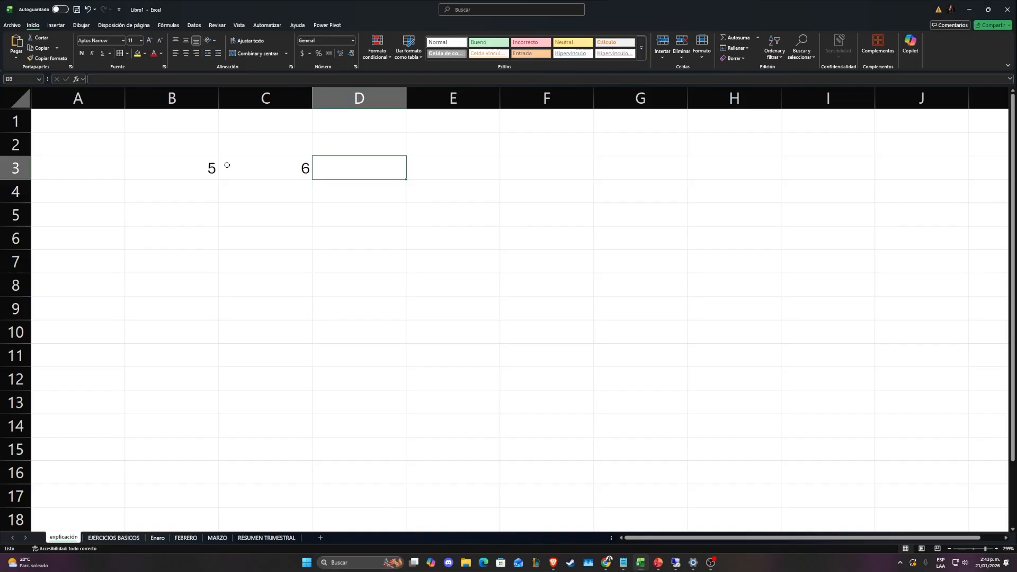
Enter the formula =B3+C3 in cell D3 and fill it down through D11
{"action": "type", "text": "="}
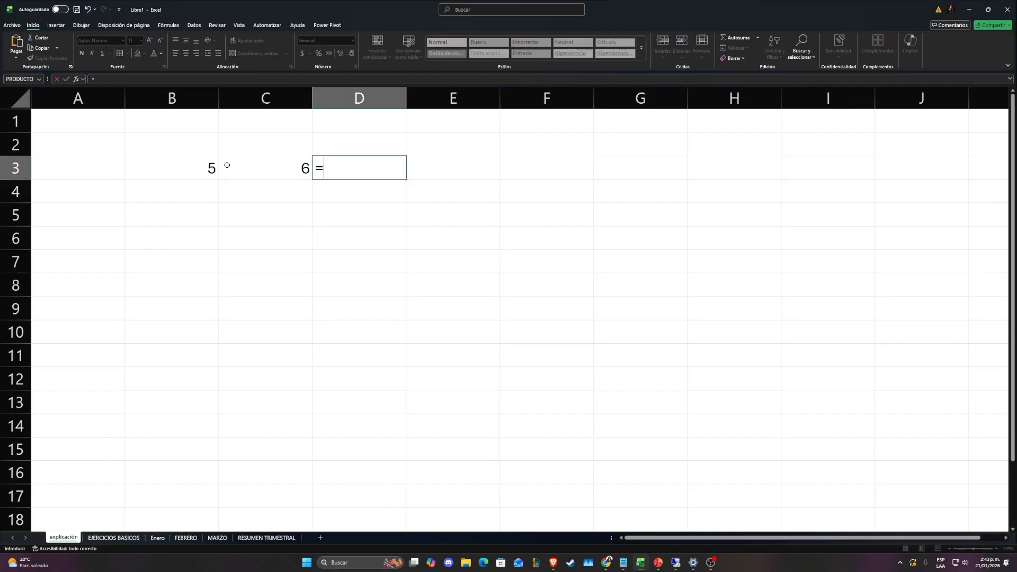
{"action": "left_click", "coordinate": [202, 173]}
{"action": "type", "text": "+"}
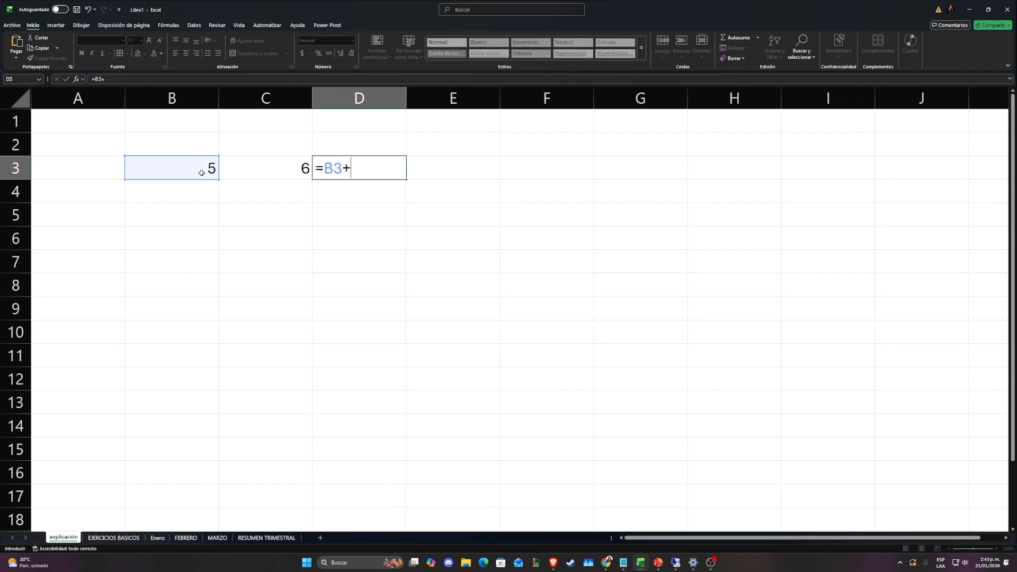
{"action": "left_click", "coordinate": [277, 170]}
{"action": "left_click_drag", "start_coordinate": [324, 168], "coordinate": [373, 170]}
{"action": "left_click", "coordinate": [373, 167]}
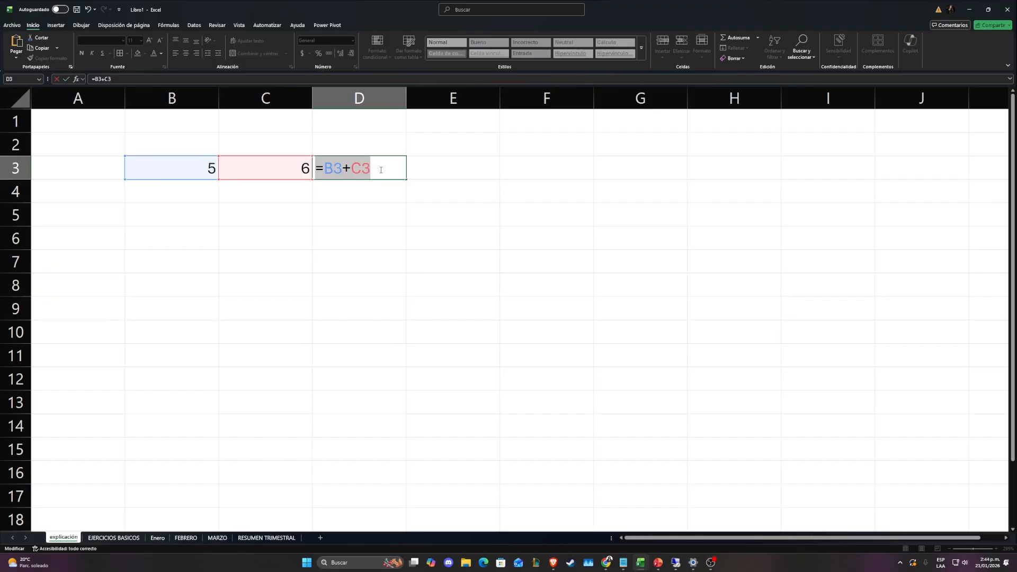
{"action": "key", "text": "Return"}
{"action": "left_click", "coordinate": [382, 171]}
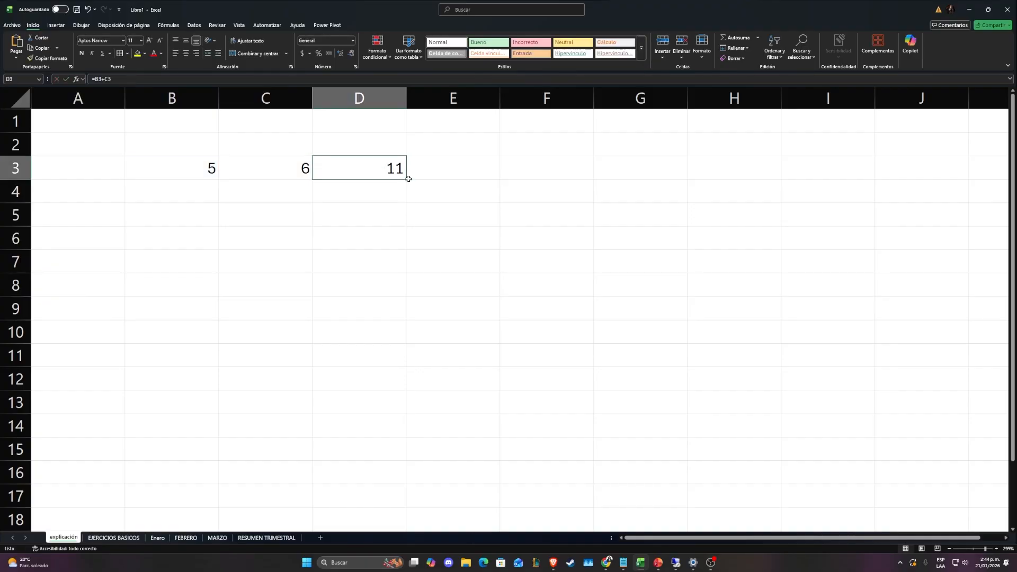
{"action": "left_click_drag", "start_coordinate": [406, 180], "coordinate": [376, 377]}
Examine the formulas in cells D3 to D6 to compare how their row references shift
{"action": "double_click", "coordinate": [390, 200]}
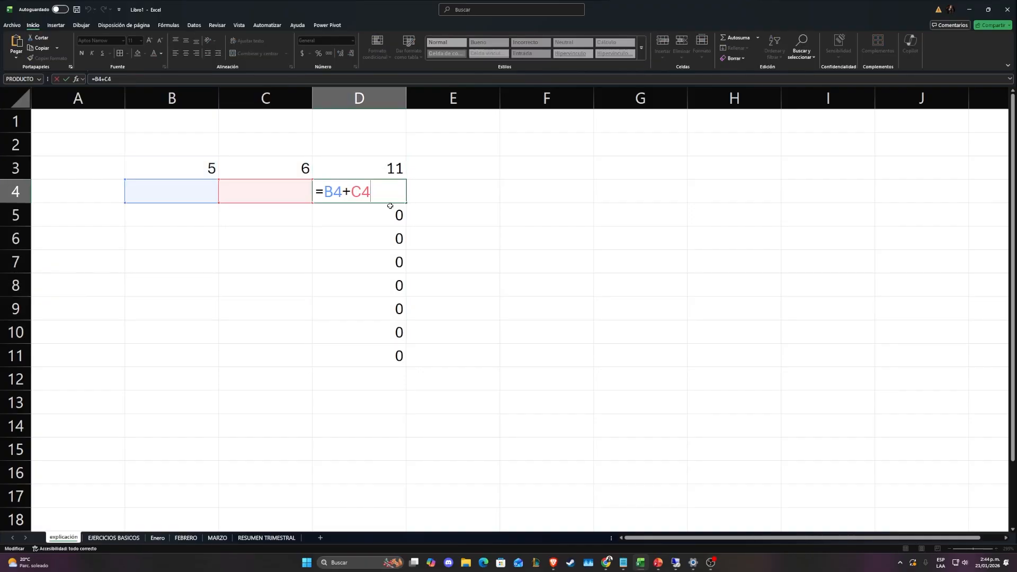
{"action": "left_click_drag", "start_coordinate": [374, 192], "coordinate": [346, 192]}
{"action": "double_click", "coordinate": [360, 192]}
{"action": "key", "text": "Escape"}
{"action": "double_click", "coordinate": [374, 171]}
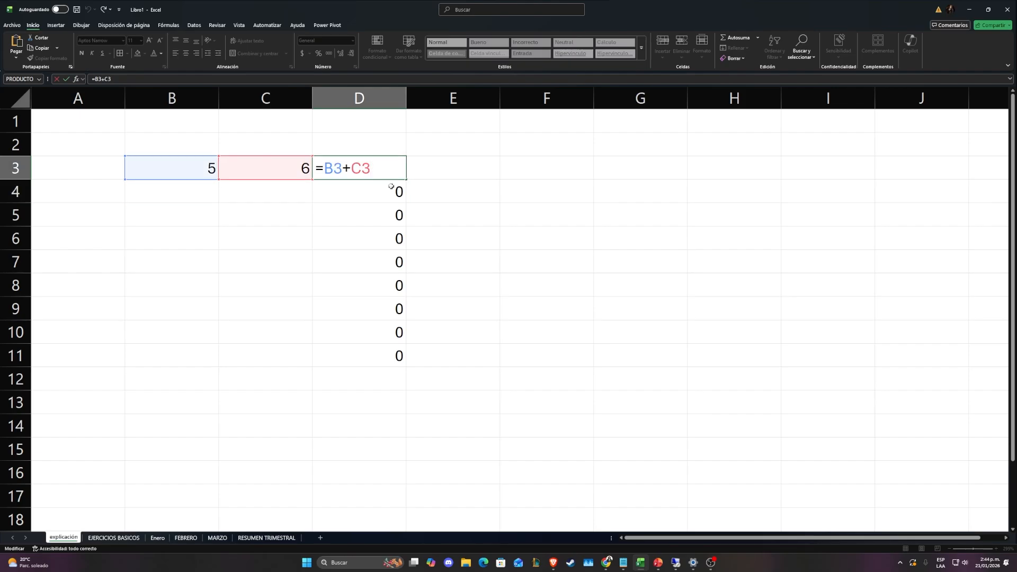
{"action": "key", "text": "Escape"}
{"action": "double_click", "coordinate": [371, 194]}
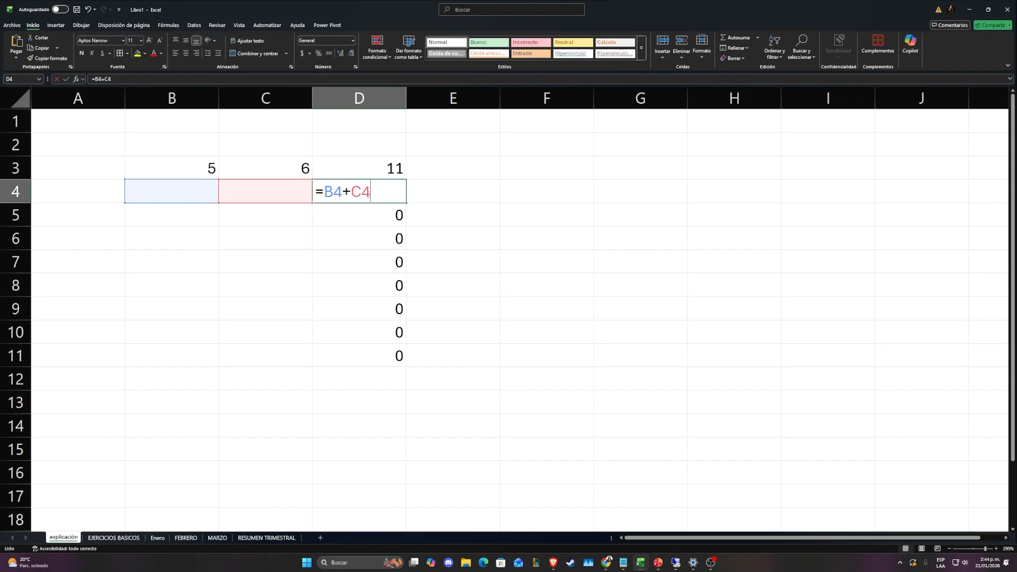
{"action": "key", "text": "Escape"}
{"action": "double_click", "coordinate": [352, 215]}
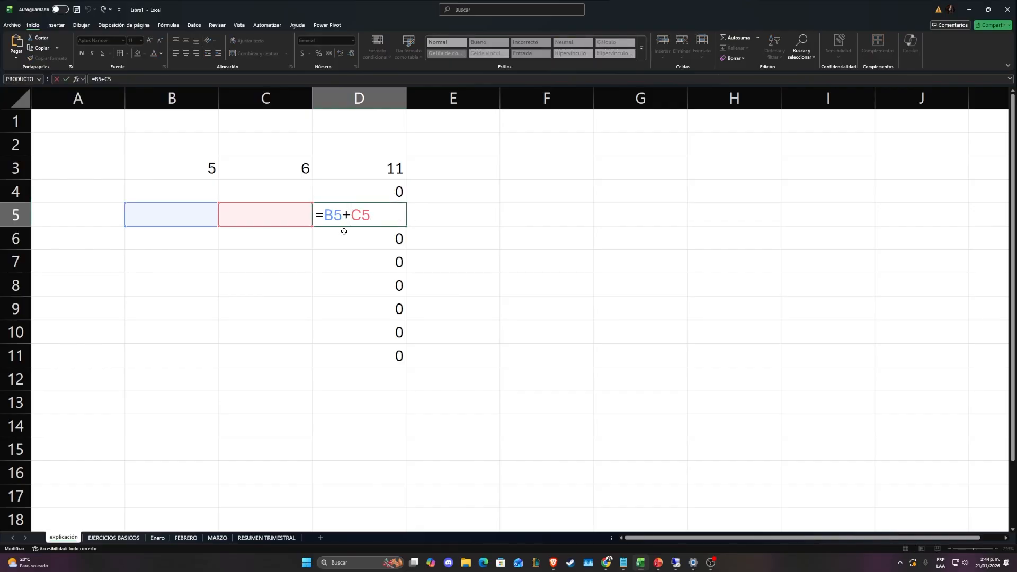
{"action": "key", "text": "Escape"}
{"action": "double_click", "coordinate": [335, 243]}
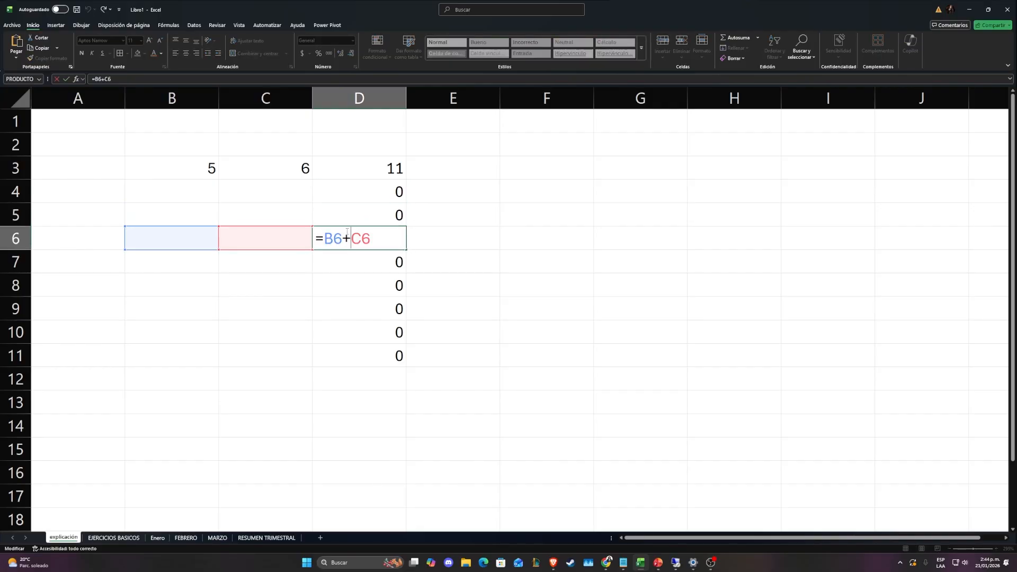
{"action": "left_click", "coordinate": [413, 199]}
Fill the D3 formula across row 3 through G3 and check the references in D3
{"action": "left_click", "coordinate": [379, 166]}
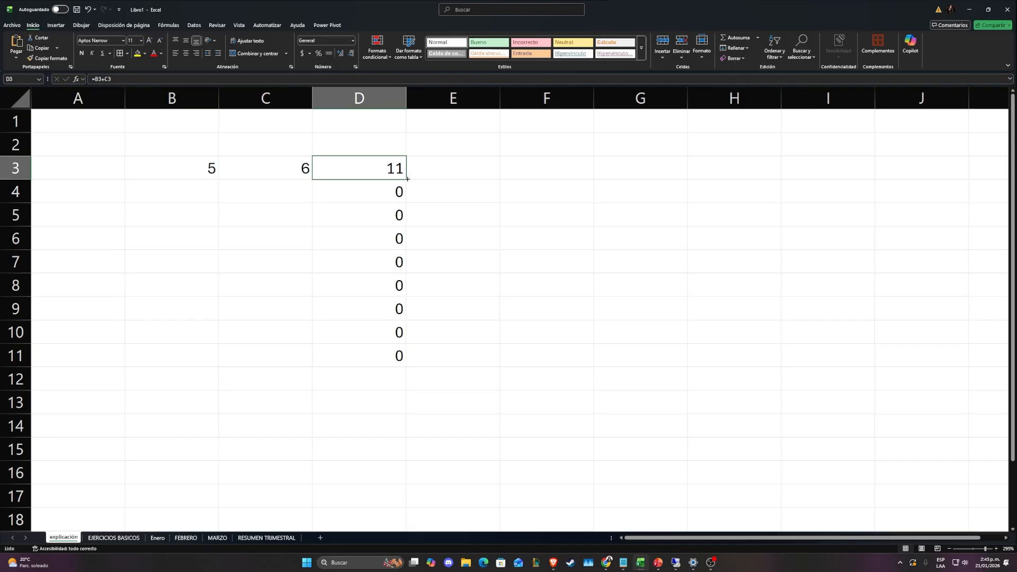
{"action": "left_click_drag", "start_coordinate": [407, 179], "coordinate": [708, 172]}
{"action": "key", "text": "F2"}
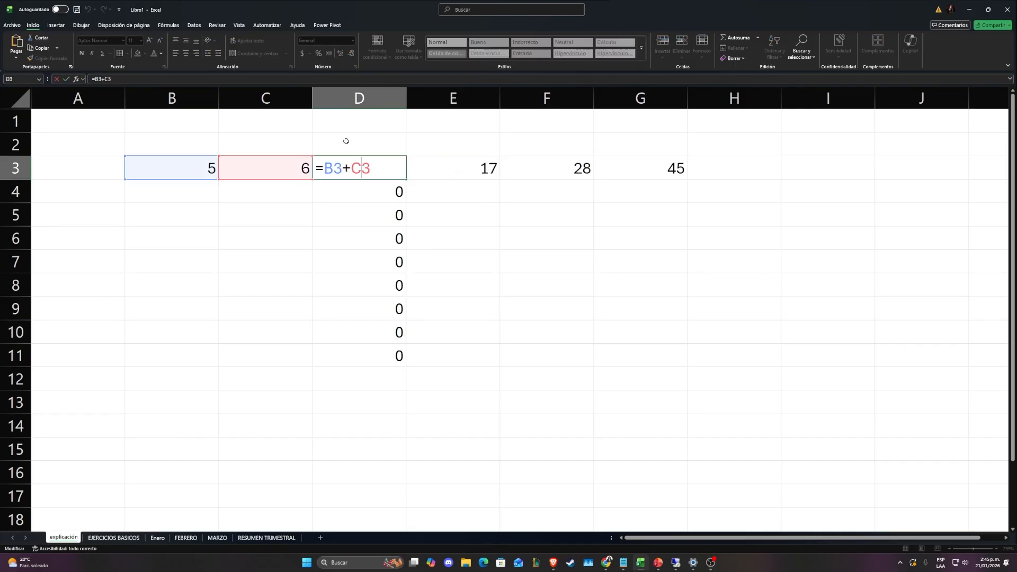
{"action": "left_click", "coordinate": [345, 141]}
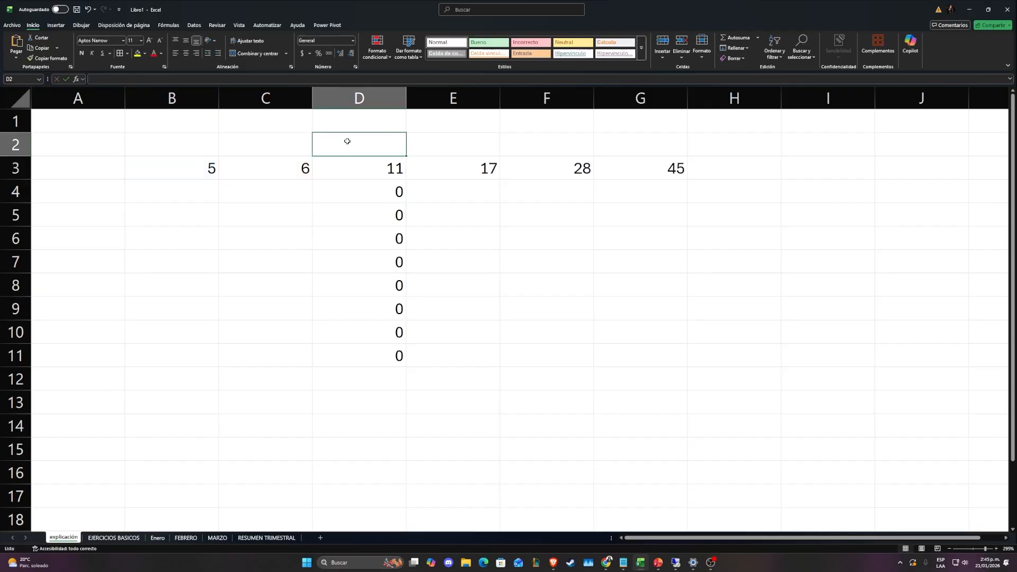
Examine the formulas in E3, F3 and G3 to compare how their column references shift
{"action": "left_click", "coordinate": [475, 169]}
{"action": "left_click_drag", "start_coordinate": [466, 144], "coordinate": [479, 160]}
{"action": "double_click", "coordinate": [437, 168]}
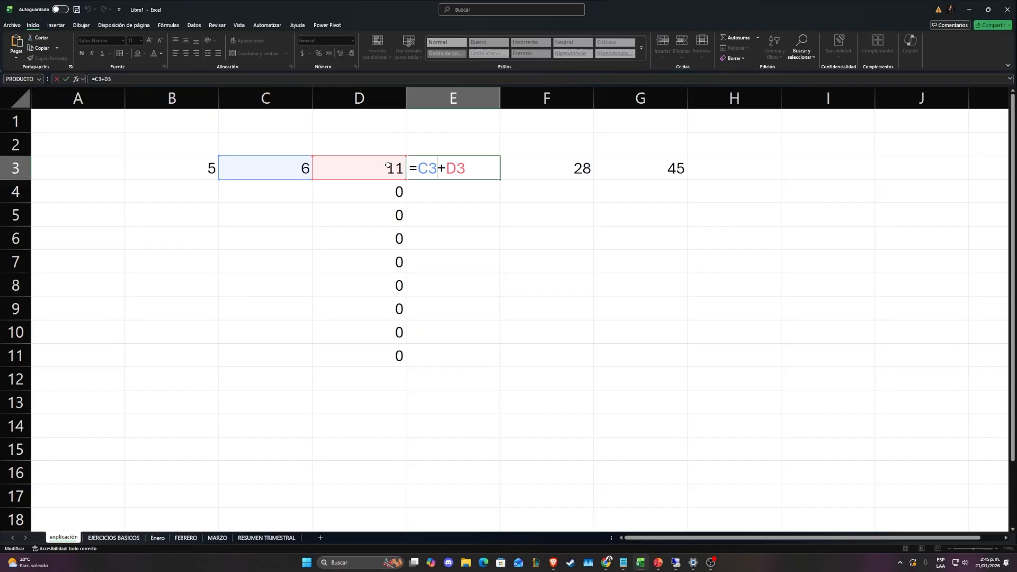
{"action": "key", "text": "Escape"}
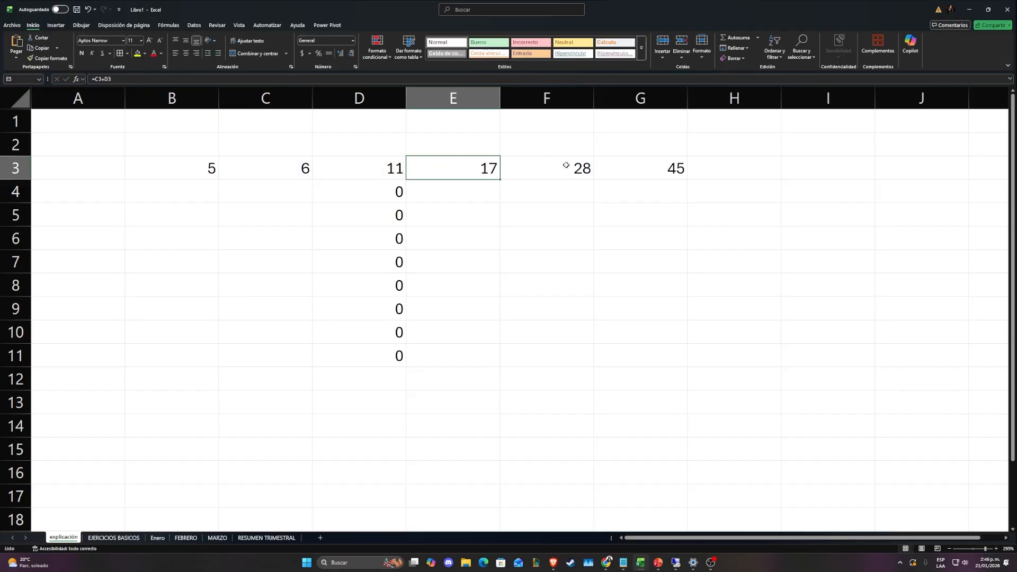
{"action": "double_click", "coordinate": [536, 166]}
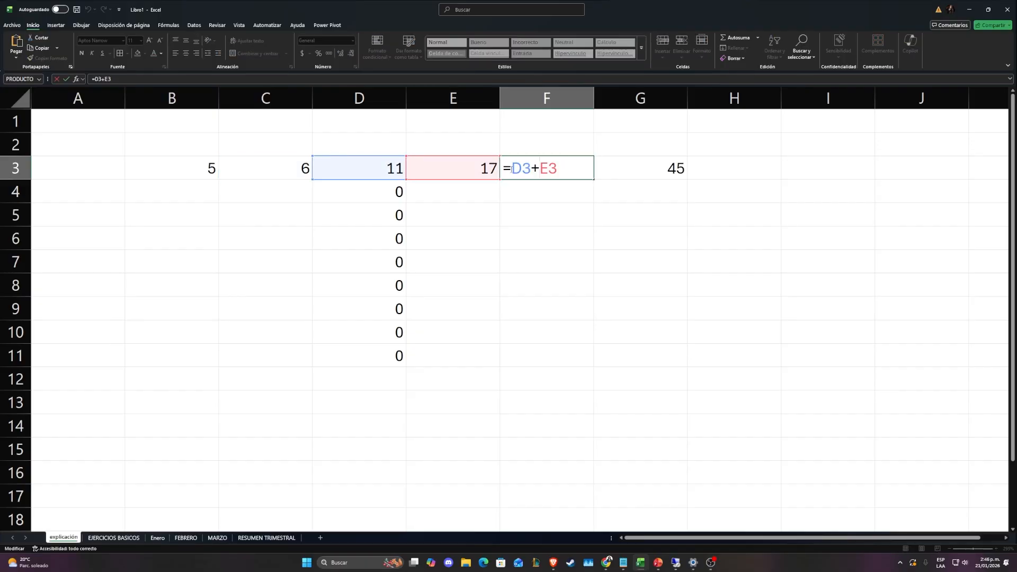
{"action": "left_click", "coordinate": [630, 166]}
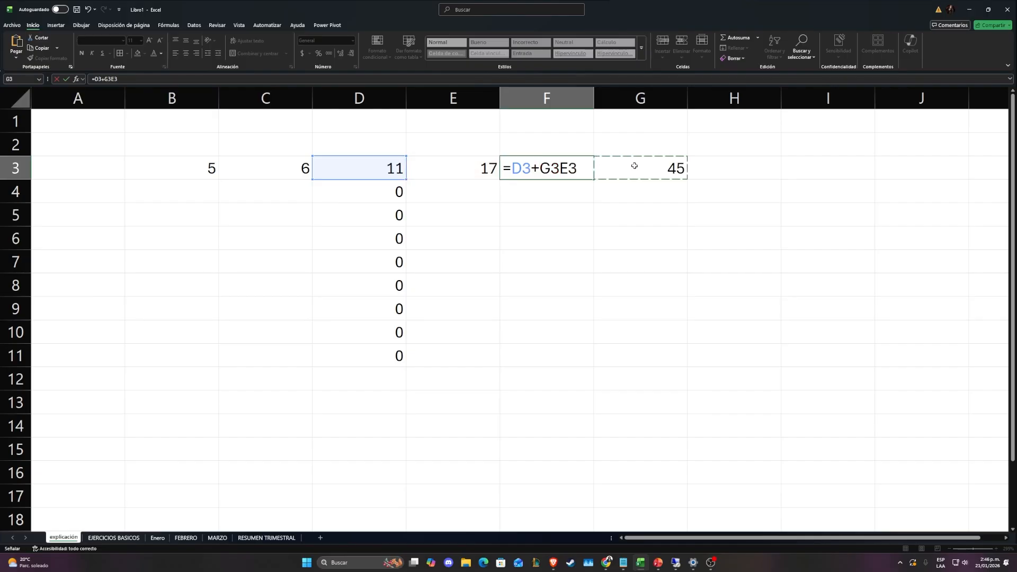
{"action": "key", "text": "Escape"}
{"action": "double_click", "coordinate": [630, 165]}
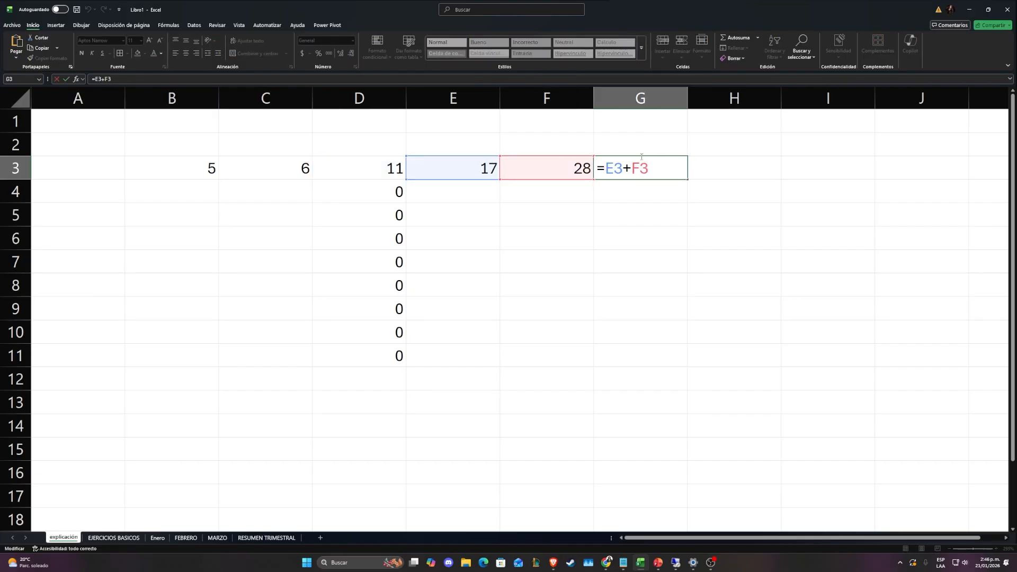
Copy the formula from D3 into cell G12 and check its references
{"action": "left_click", "coordinate": [379, 166]}
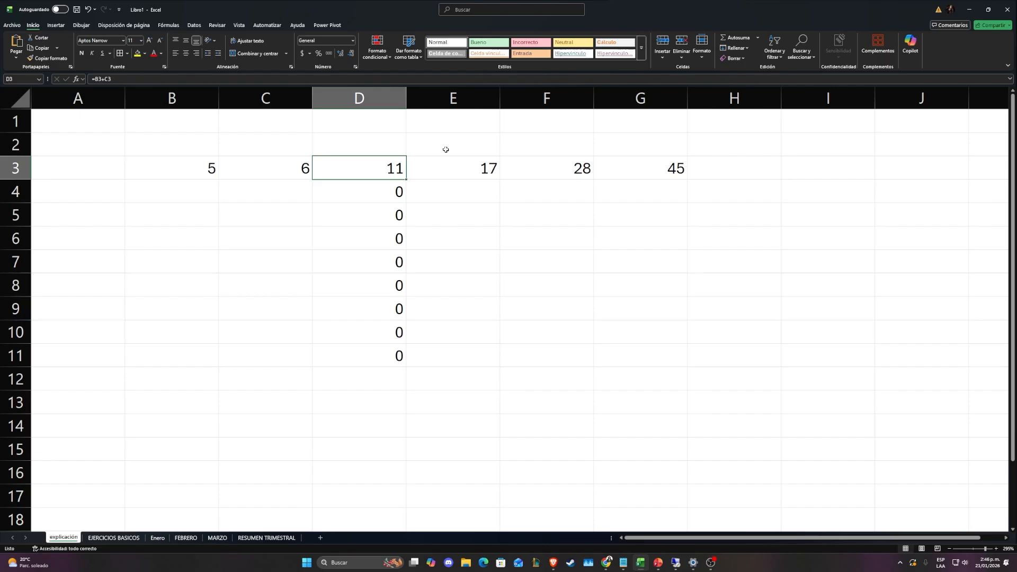
{"action": "key", "text": "ctrl+c"}
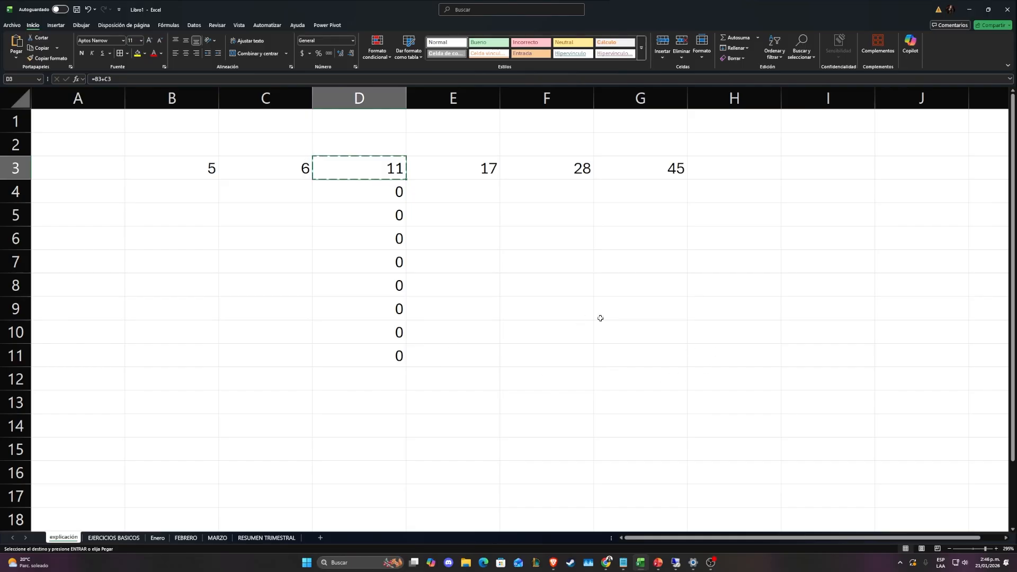
{"action": "left_click", "coordinate": [625, 375]}
{"action": "key", "text": "ctrl+v"}
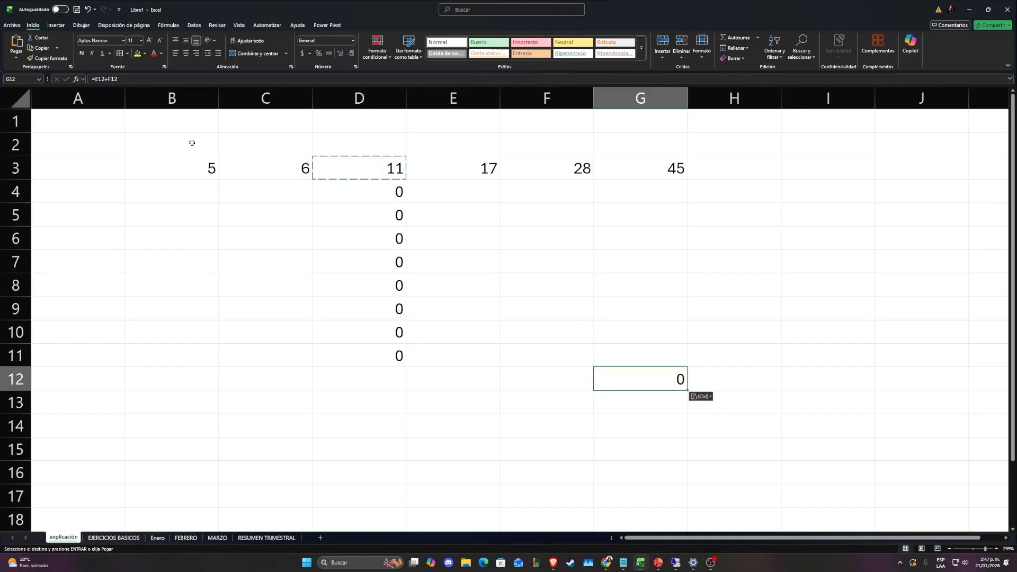
{"action": "left_click", "coordinate": [100, 82]}
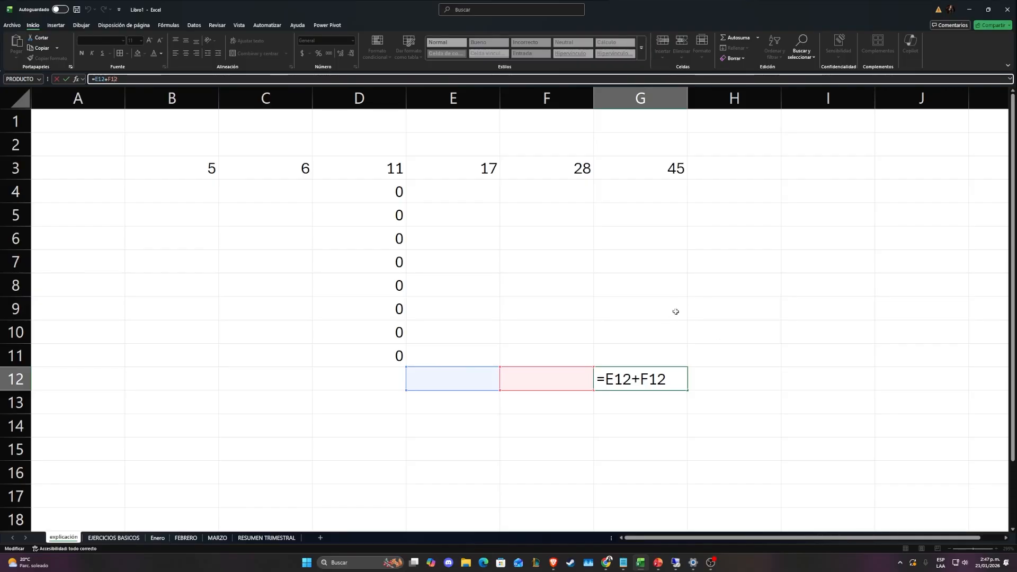
{"action": "key", "text": "Escape"}
Copy the formula from D3 into cell I7 and check which cells it references
{"action": "left_click", "coordinate": [359, 169]}
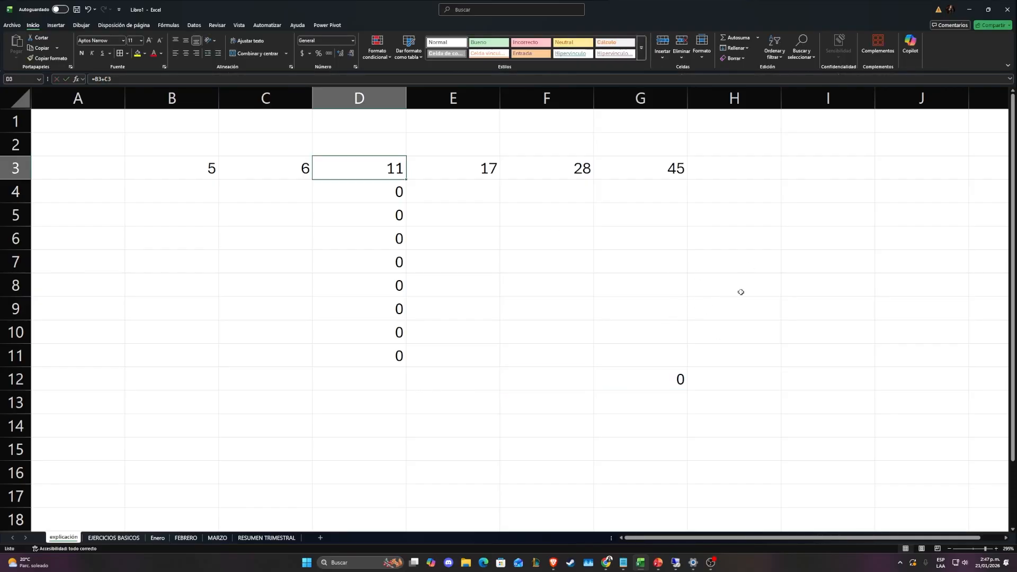
{"action": "key", "text": "ctrl+c"}
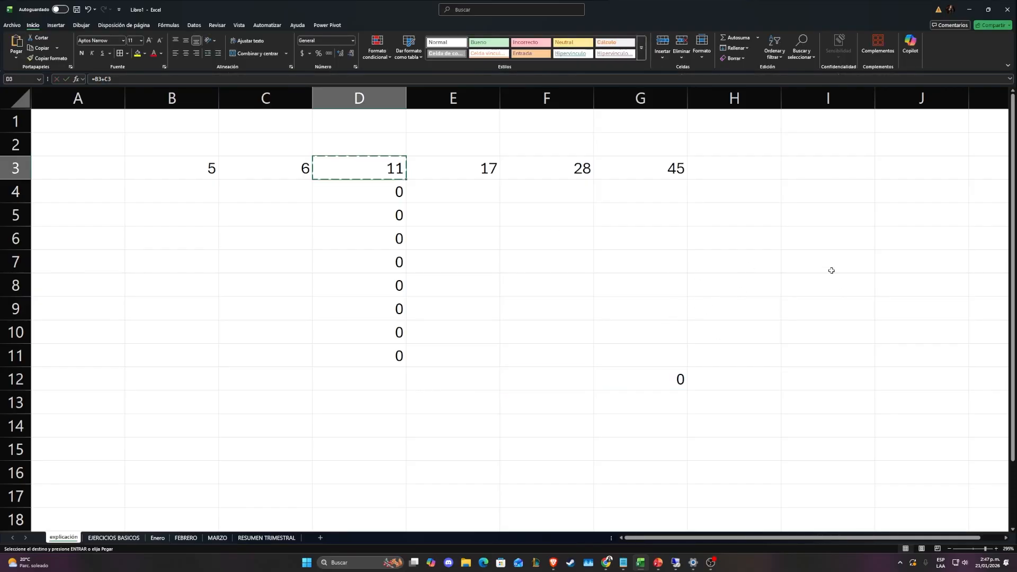
{"action": "left_click", "coordinate": [850, 254]}
{"action": "key", "text": "ctrl+v"}
{"action": "key", "text": "F2"}
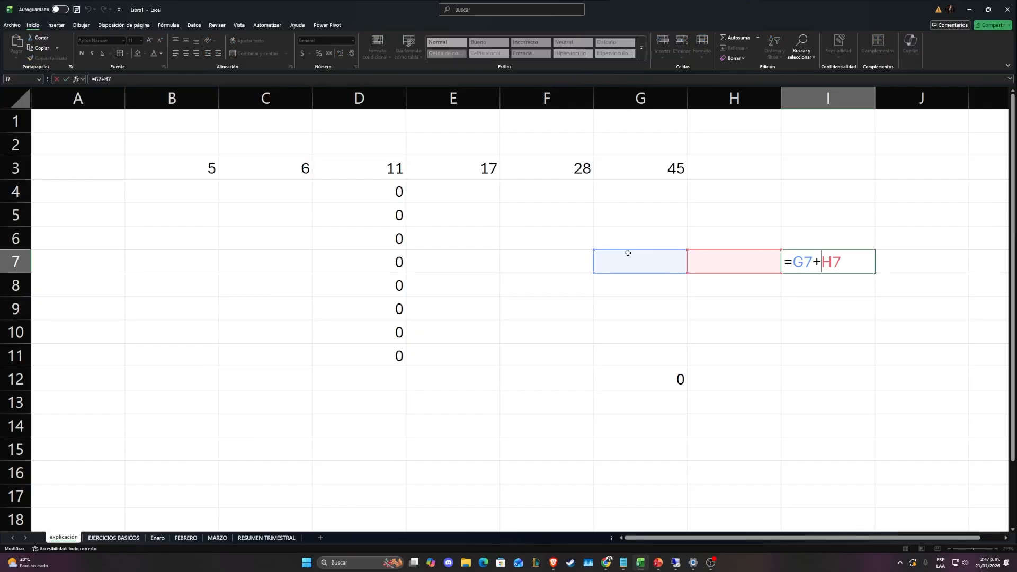
{"action": "key", "text": "Escape"}
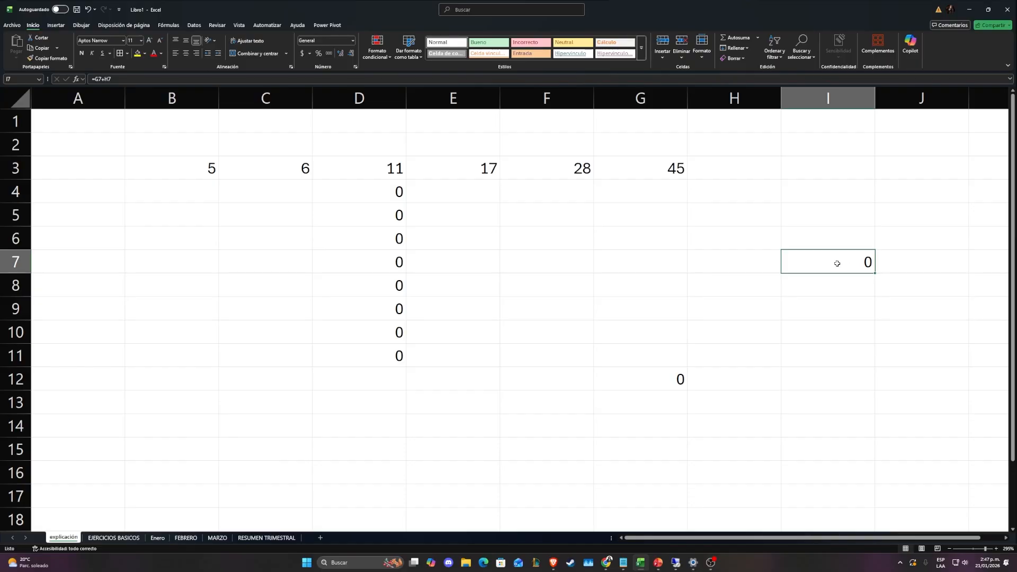
{"action": "double_click", "coordinate": [837, 263]}
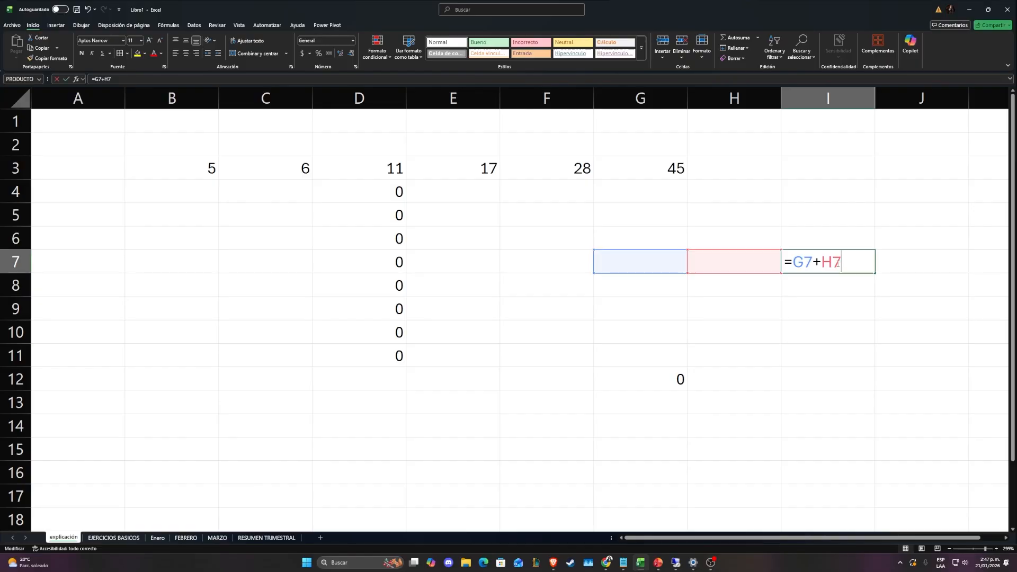
Review the cell references of the formula in I7 without changing it
{"action": "key", "text": "Escape"}
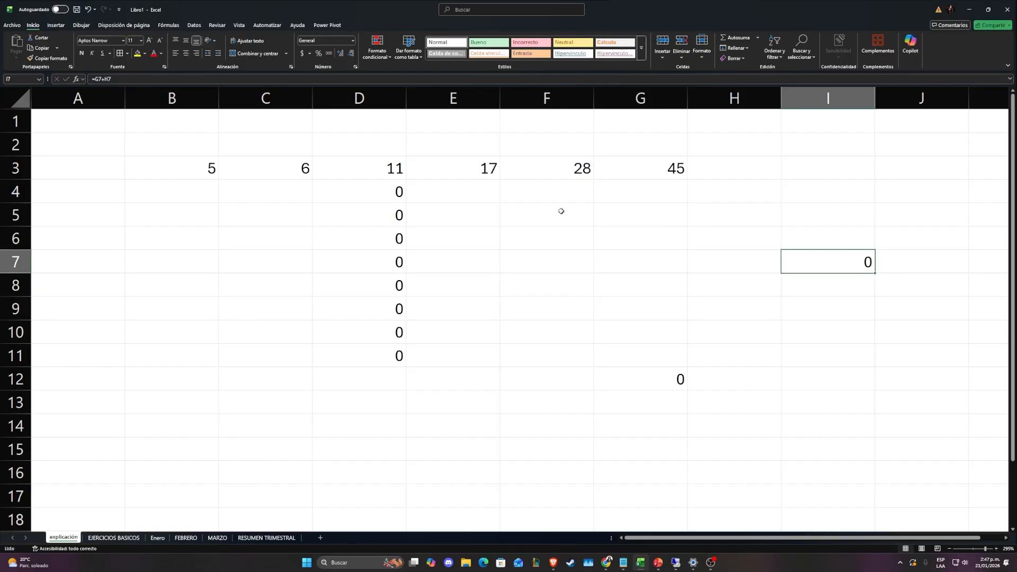
{"action": "left_click", "coordinate": [129, 80]}
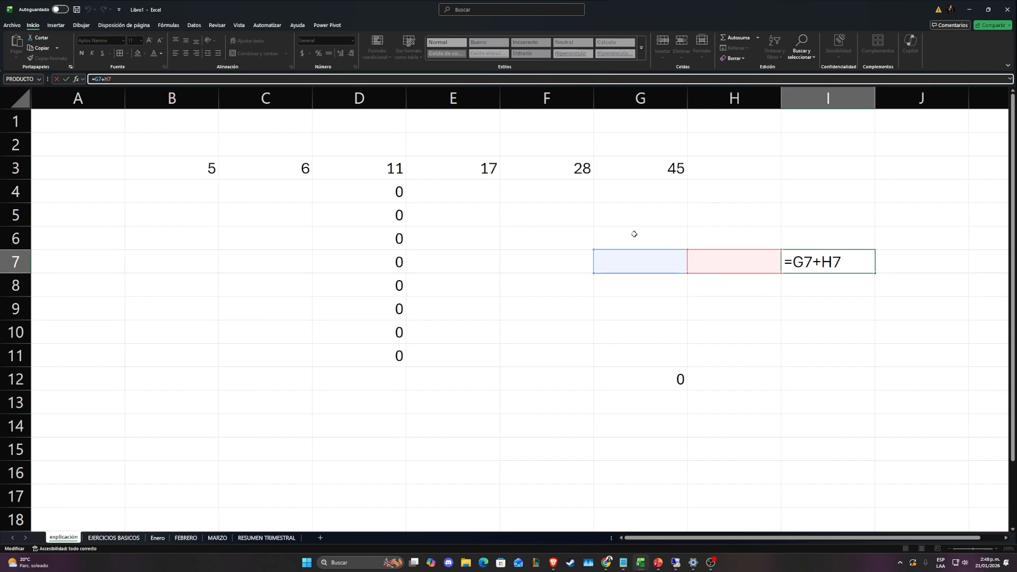
{"action": "key", "text": "Return"}
Clear the copied formulas from G7:I12 and D4:D11
{"action": "left_click_drag", "start_coordinate": [831, 260], "coordinate": [696, 329]}
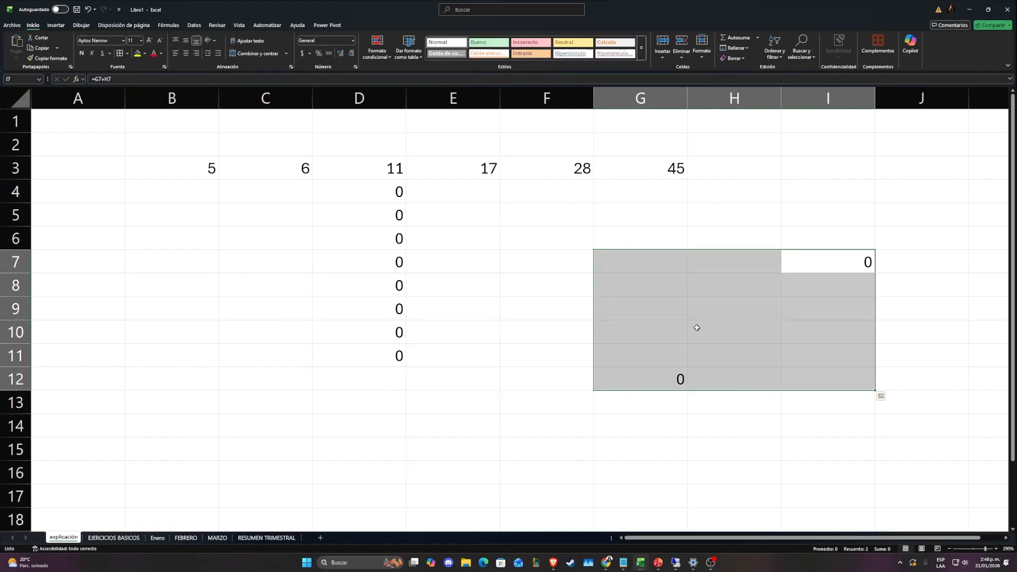
{"action": "key", "text": "Delete"}
{"action": "left_click_drag", "start_coordinate": [386, 193], "coordinate": [399, 355]}
{"action": "key", "text": "Delete"}
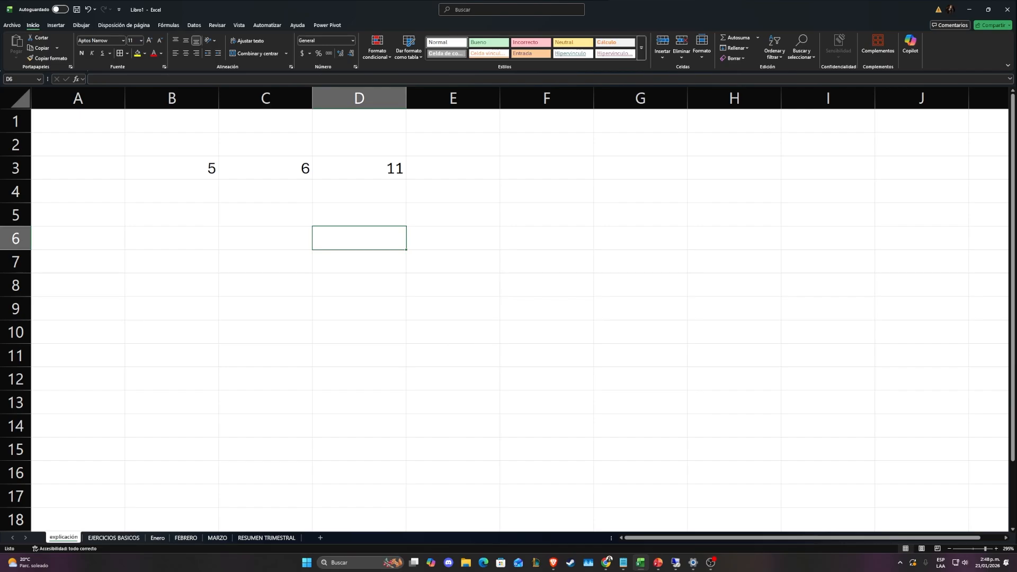
Start a formula in D6 that adds B3 and C3
{"action": "type", "text": "="}
{"action": "left_click", "coordinate": [201, 169]}
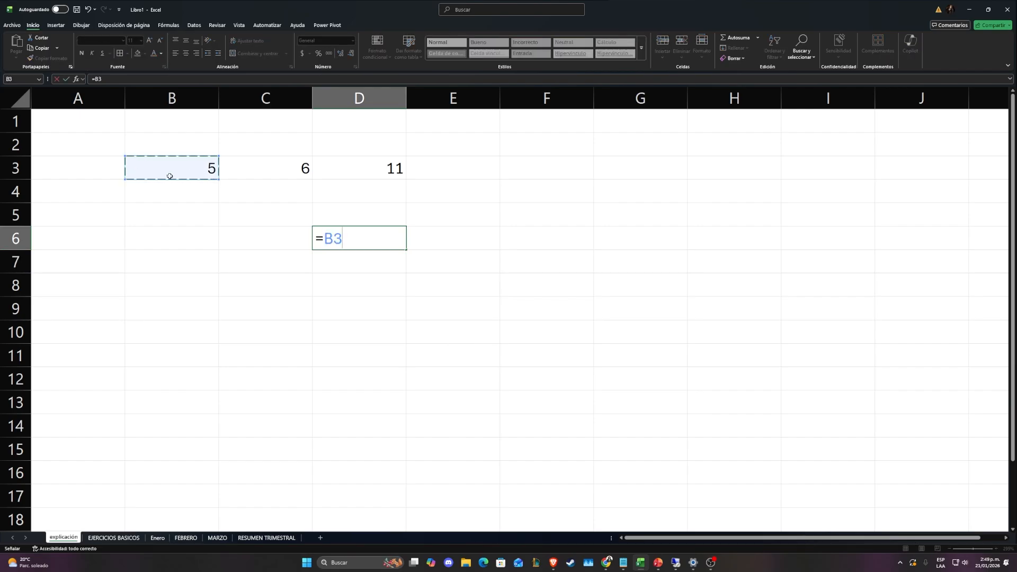
{"action": "type", "text": "+"}
{"action": "left_click", "coordinate": [276, 170]}
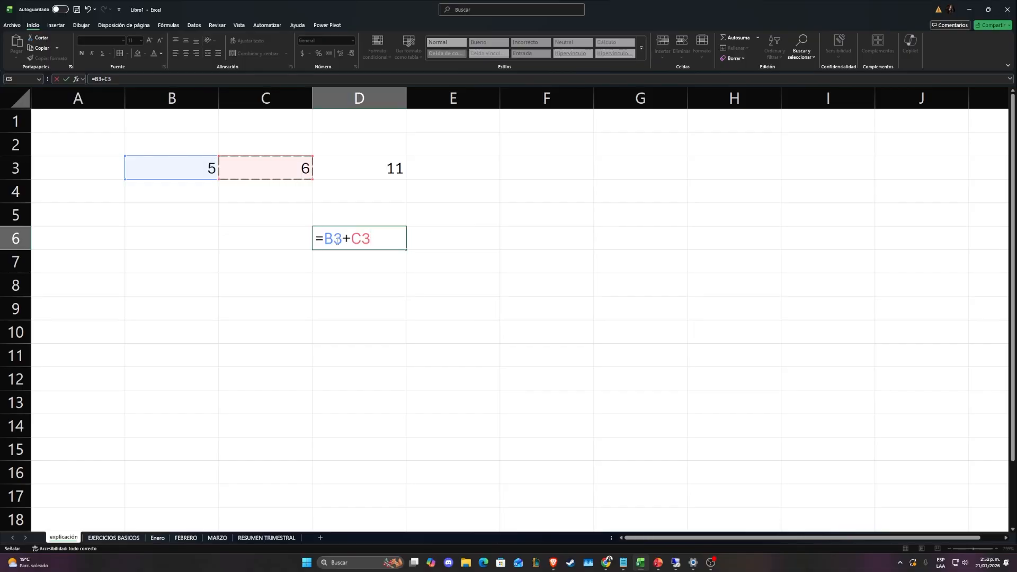
Make both references in the D6 formula fully absolute so it reads =$B$3+$C$3, and enter it
{"action": "left_click", "coordinate": [325, 238]}
{"action": "type", "text": "$B"}
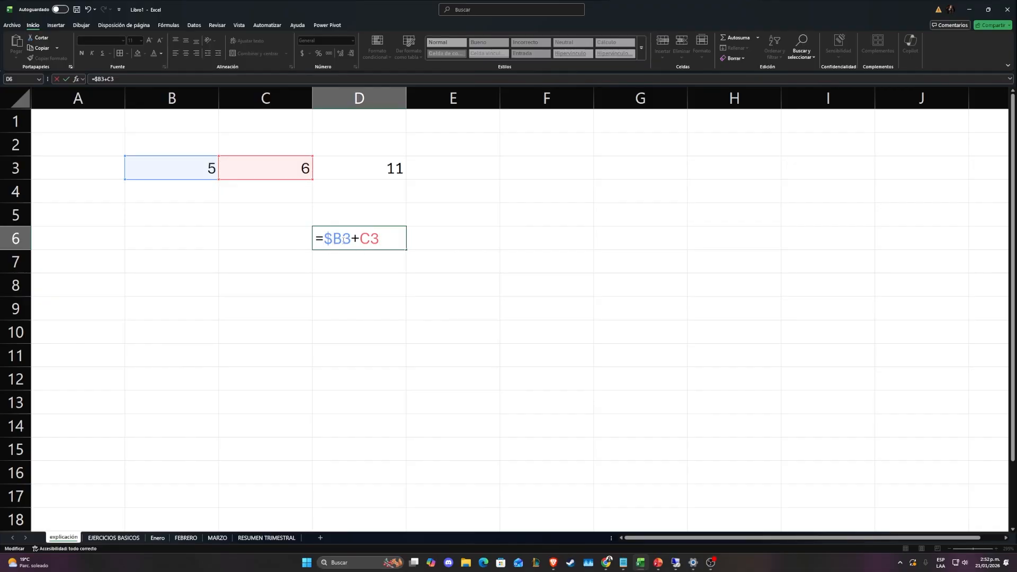
{"action": "type", "text": "$"}
{"action": "left_click", "coordinate": [367, 239]}
{"action": "type", "text": "$"}
{"action": "left_click", "coordinate": [390, 239]}
{"action": "type", "text": "$C$"}
{"action": "left_click_drag", "start_coordinate": [324, 239], "coordinate": [342, 238]}
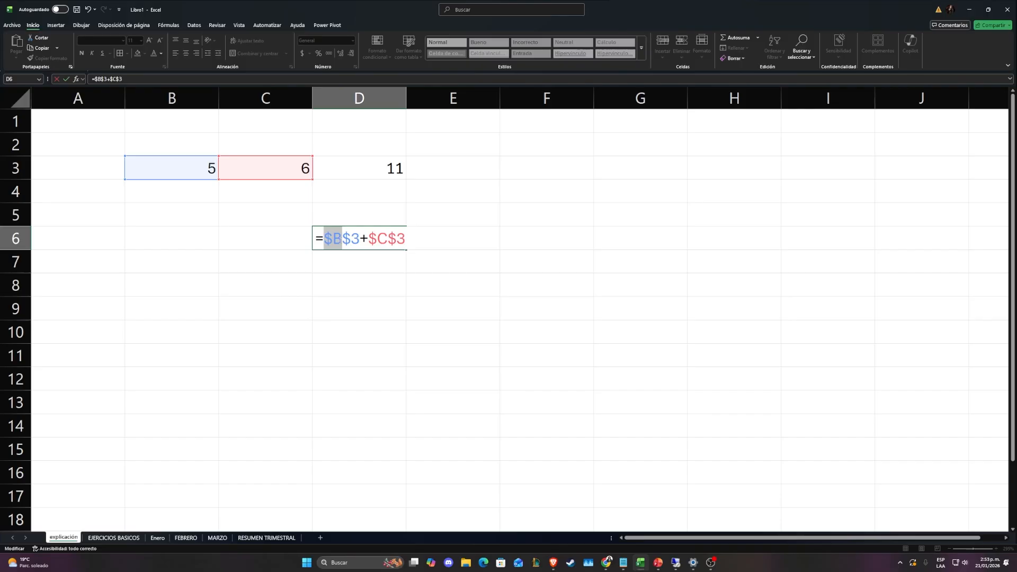
{"action": "left_click", "coordinate": [350, 238]}
{"action": "left_click_drag", "start_coordinate": [342, 239], "coordinate": [362, 241]}
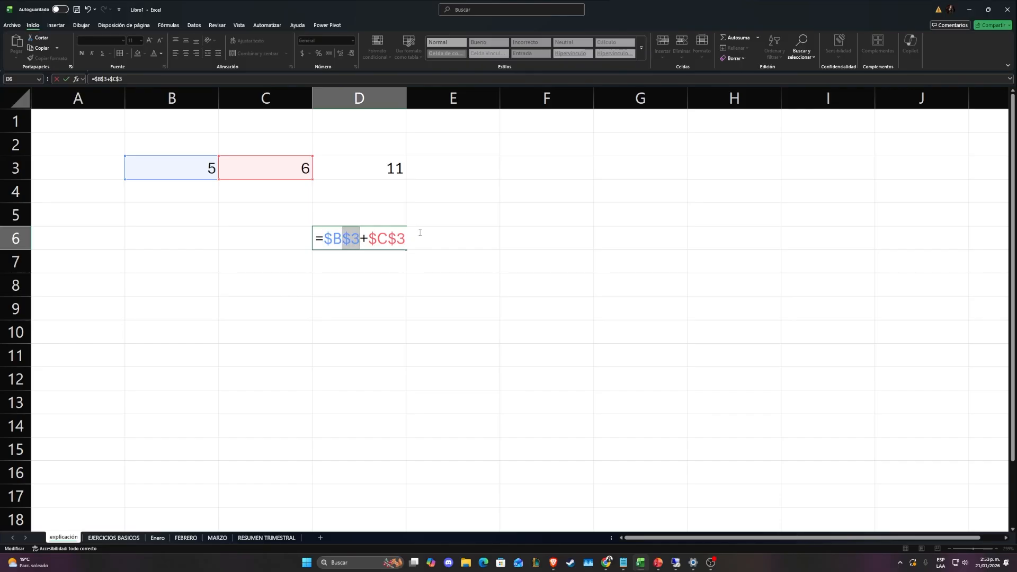
{"action": "key", "text": "ctrl+Return"}
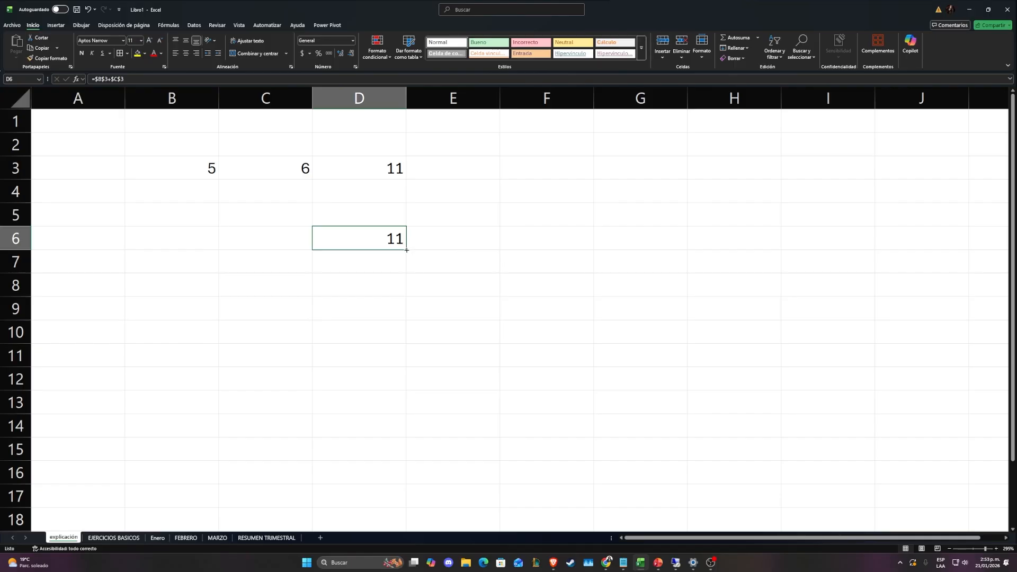
Fill the D6 formula across row 6 through H6 and check the references in the filled cells
{"action": "left_click_drag", "start_coordinate": [406, 249], "coordinate": [742, 254]}
{"action": "left_click", "coordinate": [431, 243]}
{"action": "left_click", "coordinate": [535, 238]}
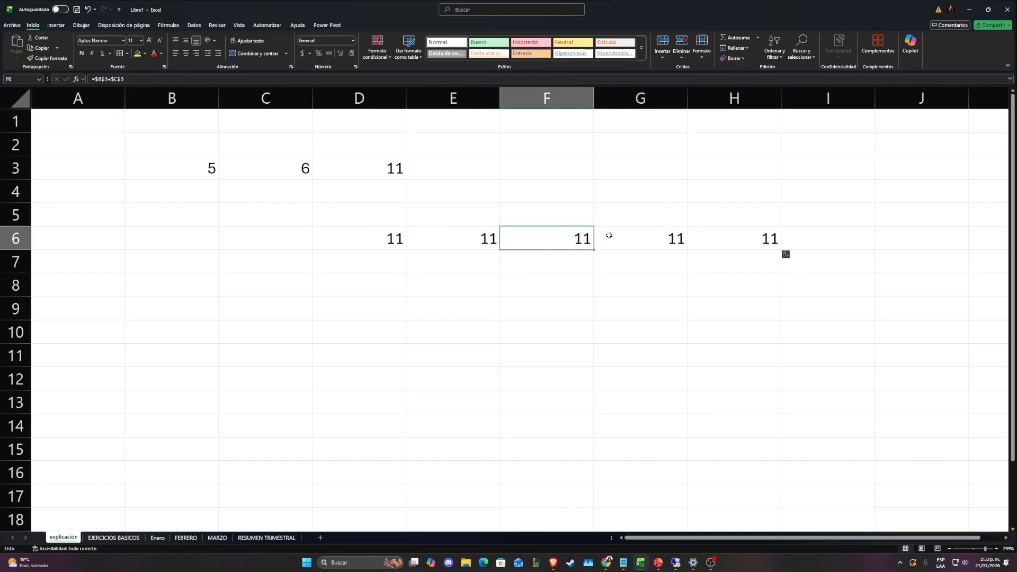
{"action": "left_click", "coordinate": [635, 238]}
{"action": "left_click", "coordinate": [729, 238]}
Fill the D6 formula down column D through D15
{"action": "left_click", "coordinate": [396, 239]}
{"action": "left_click_drag", "start_coordinate": [406, 249], "coordinate": [403, 457]}
{"action": "left_click", "coordinate": [465, 309]}
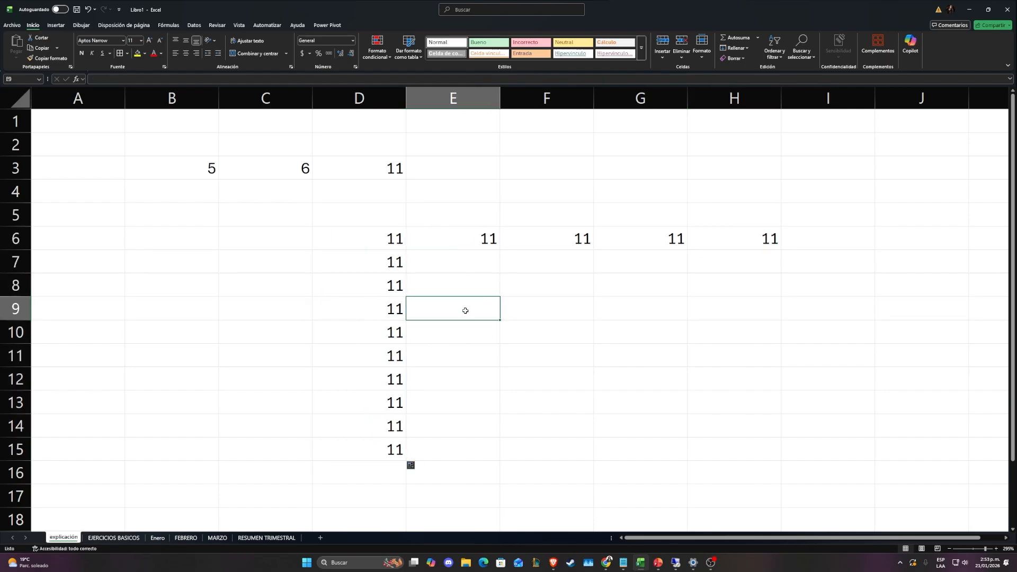
Examine the formulas in D7, D9, D10 and D11 to see which cells they reference
{"action": "double_click", "coordinate": [367, 258]}
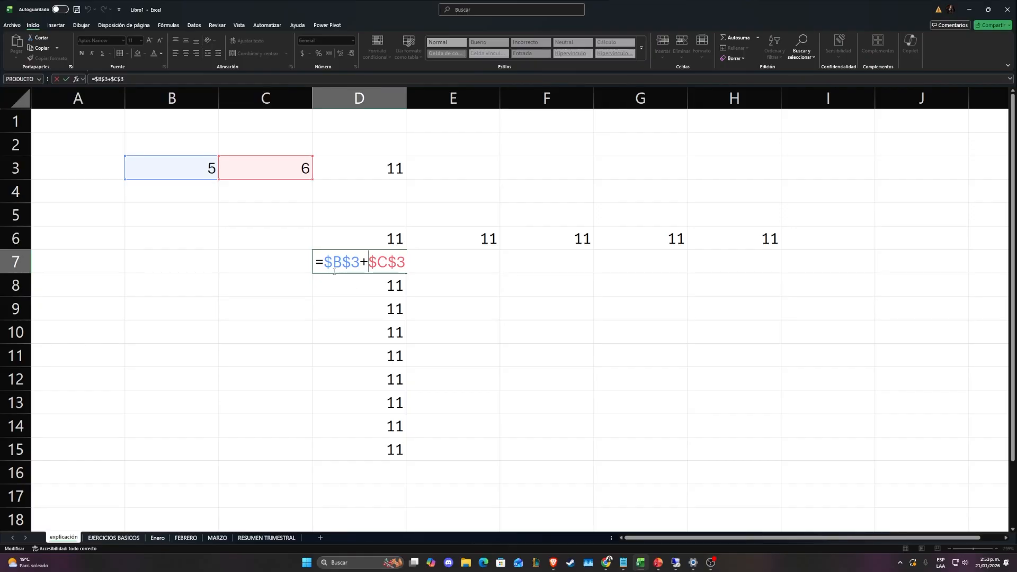
{"action": "key", "text": "Escape"}
{"action": "double_click", "coordinate": [367, 308]}
{"action": "key", "text": "Escape"}
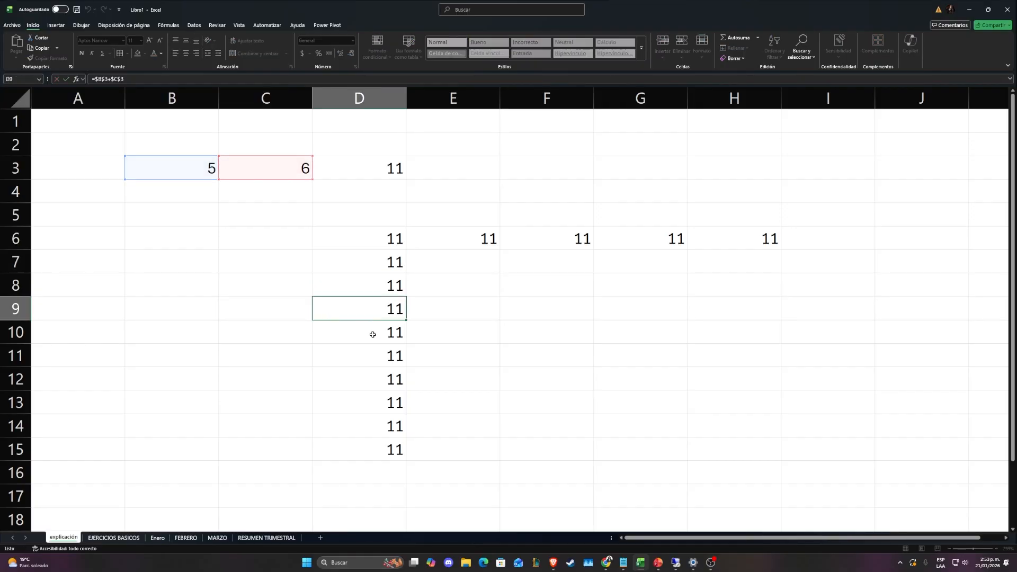
{"action": "double_click", "coordinate": [372, 334]}
{"action": "key", "text": "Escape"}
{"action": "left_click", "coordinate": [371, 359]}
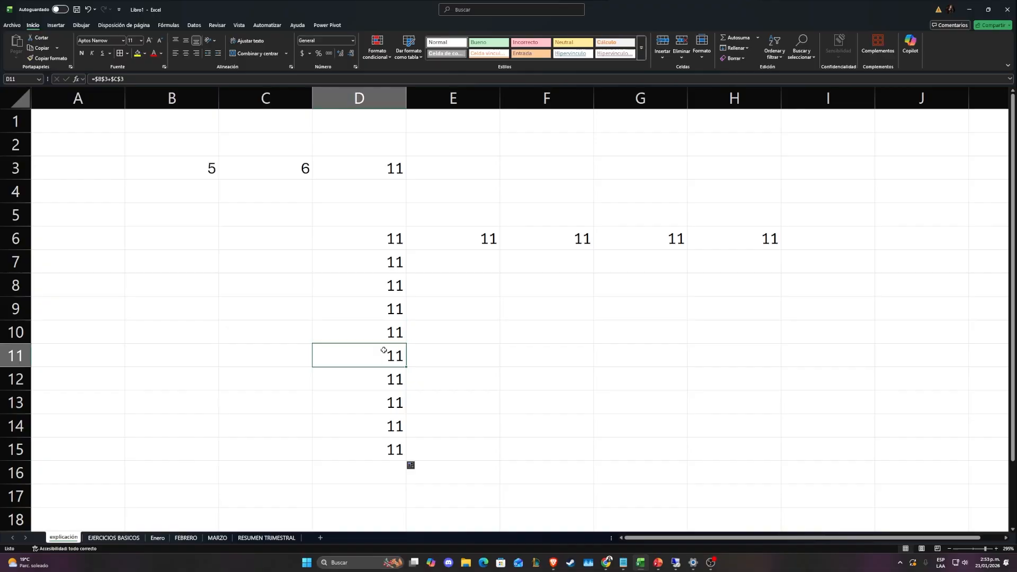
{"action": "double_click", "coordinate": [381, 351]}
{"action": "key", "text": "Escape"}
Copy the absolute-reference formula from D6 into cells F12 and H8
{"action": "left_click", "coordinate": [393, 244]}
{"action": "key", "text": "ctrl+c"}
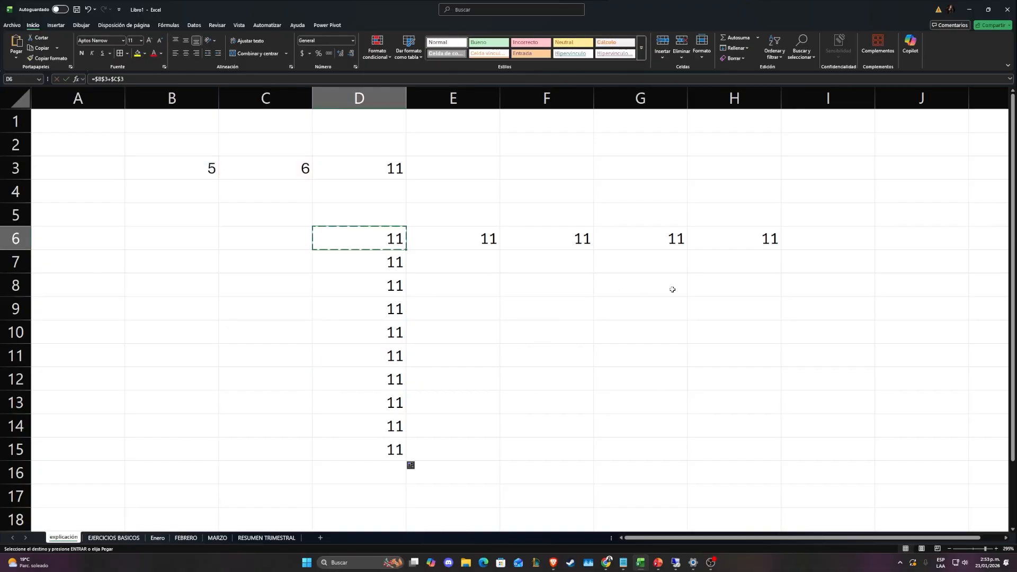
{"action": "left_click", "coordinate": [556, 379]}
{"action": "key", "text": "ctrl+v"}
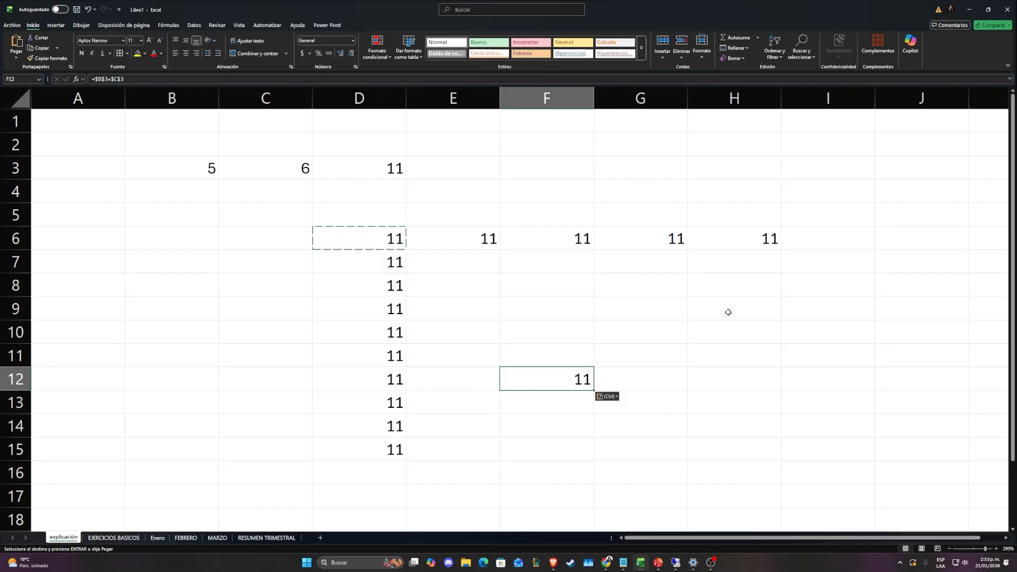
{"action": "left_click", "coordinate": [741, 283]}
{"action": "key", "text": "ctrl+v"}
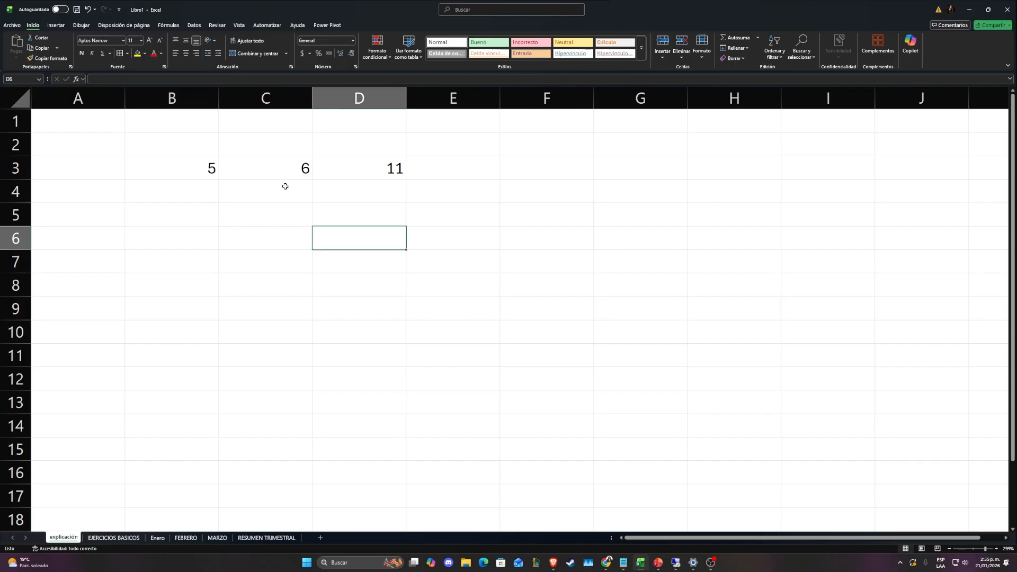
Enter the formula =$B3+$C3 in D6, fixing only the columns of both references
{"action": "type", "text": "="}
{"action": "left_click", "coordinate": [201, 169]}
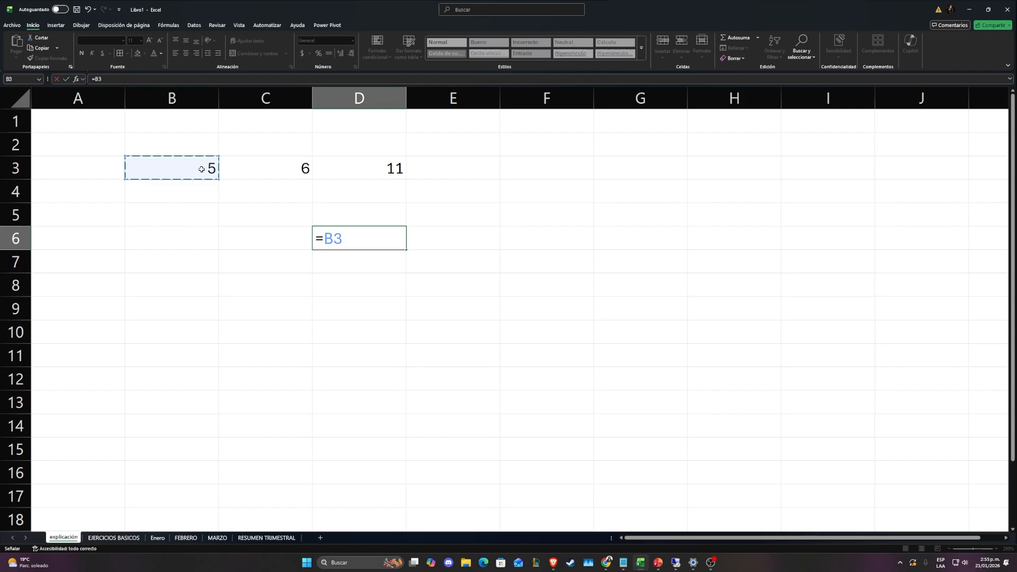
{"action": "type", "text": "+"}
{"action": "left_click", "coordinate": [288, 174]}
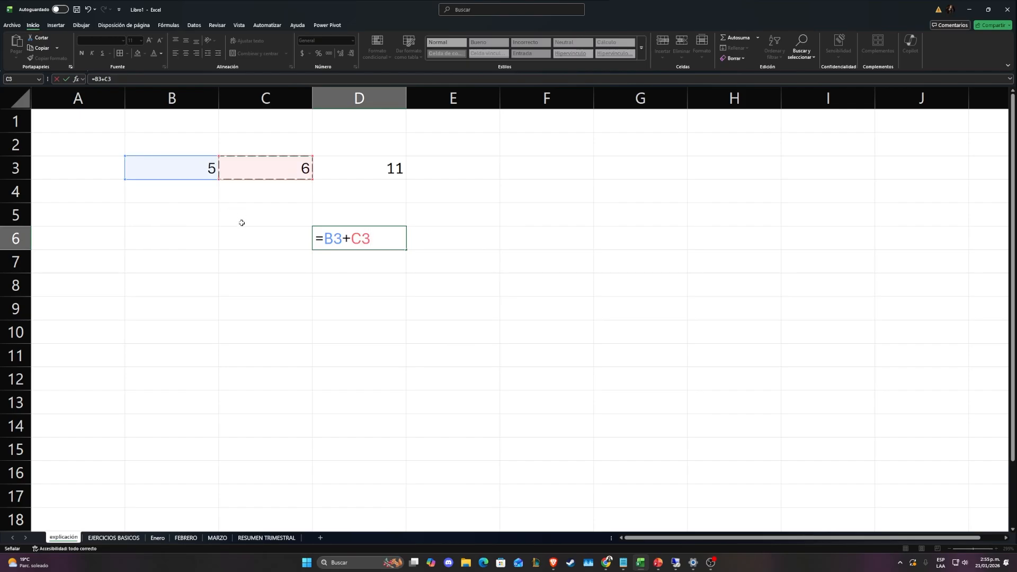
{"action": "left_click", "coordinate": [325, 239]}
{"action": "type", "text": "$"}
{"action": "left_click", "coordinate": [360, 241]}
{"action": "type", "text": "$"}
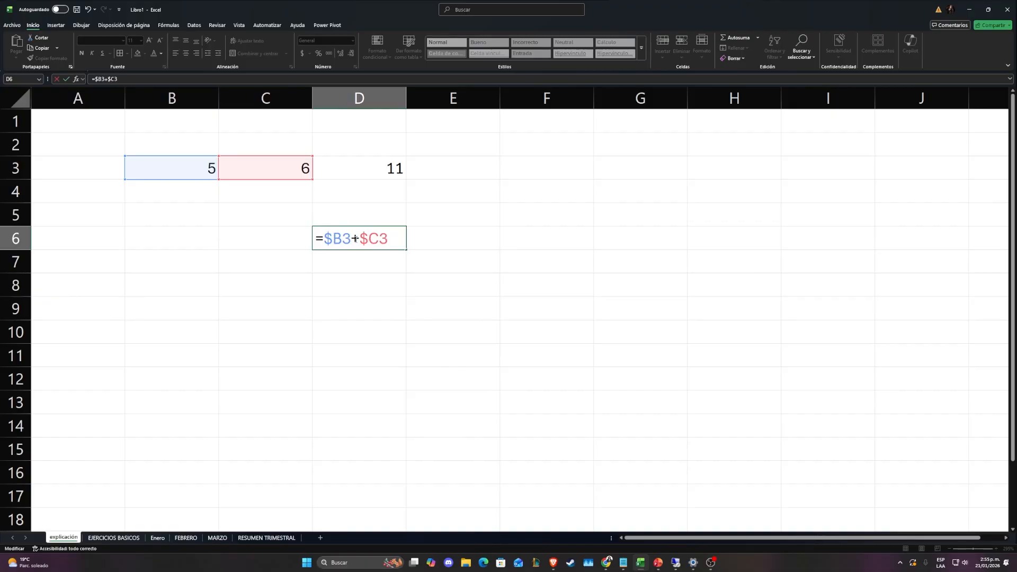
{"action": "key", "text": "ctrl+Return"}
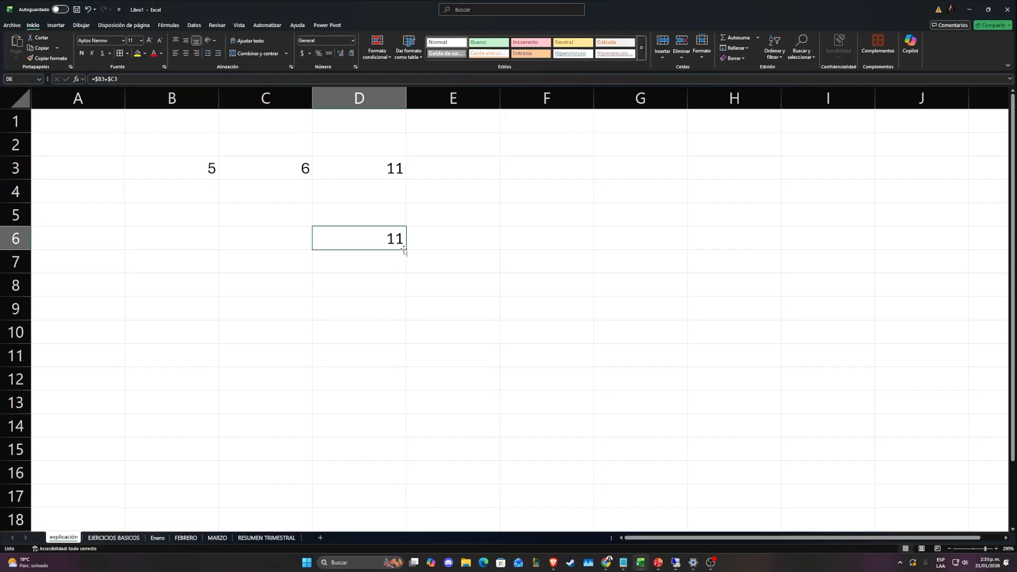
Fill the D6 formula across row 6 through I6 and check the references in E6 and F6
{"action": "left_click_drag", "start_coordinate": [404, 249], "coordinate": [877, 243]}
{"action": "left_click", "coordinate": [546, 191]}
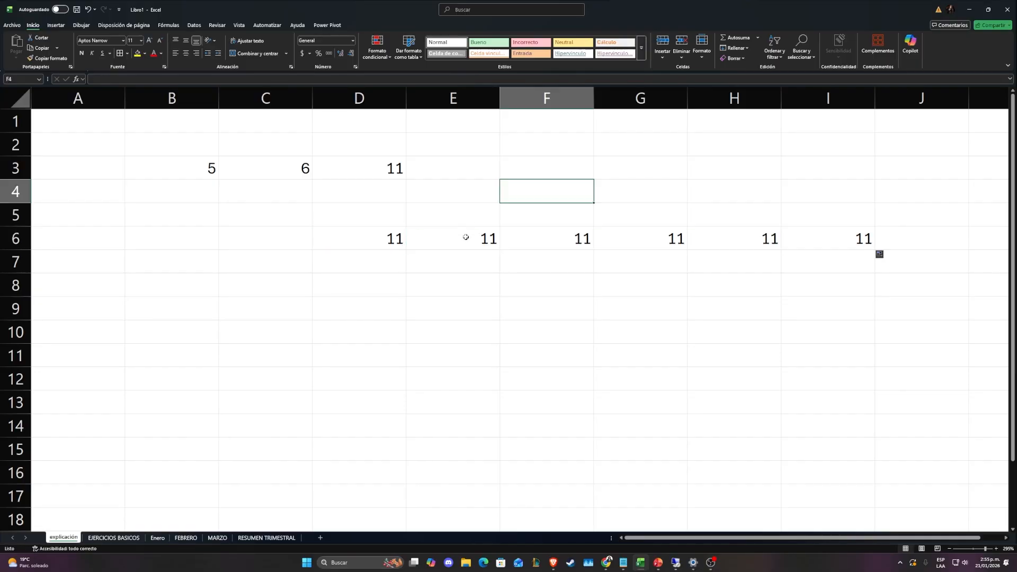
{"action": "left_click", "coordinate": [465, 237]}
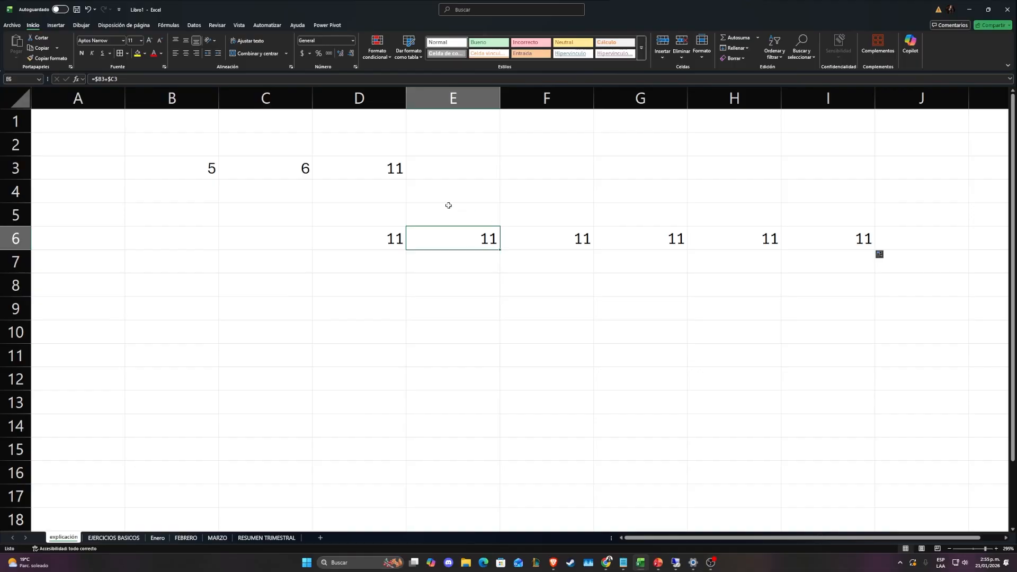
{"action": "left_click", "coordinate": [556, 242]}
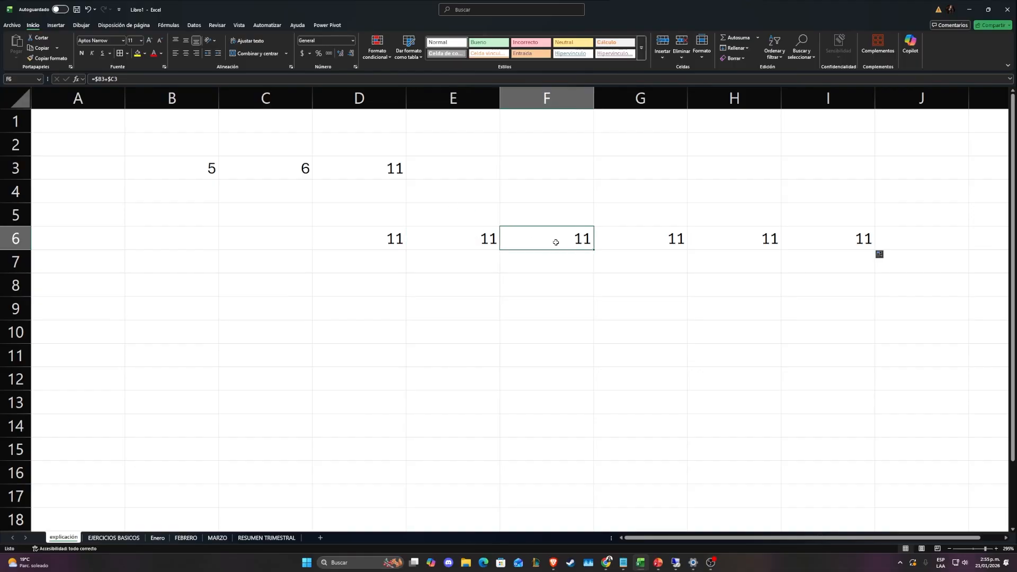
Fill the D6 formula down through D14 and check the row references in D7
{"action": "left_click", "coordinate": [379, 236]}
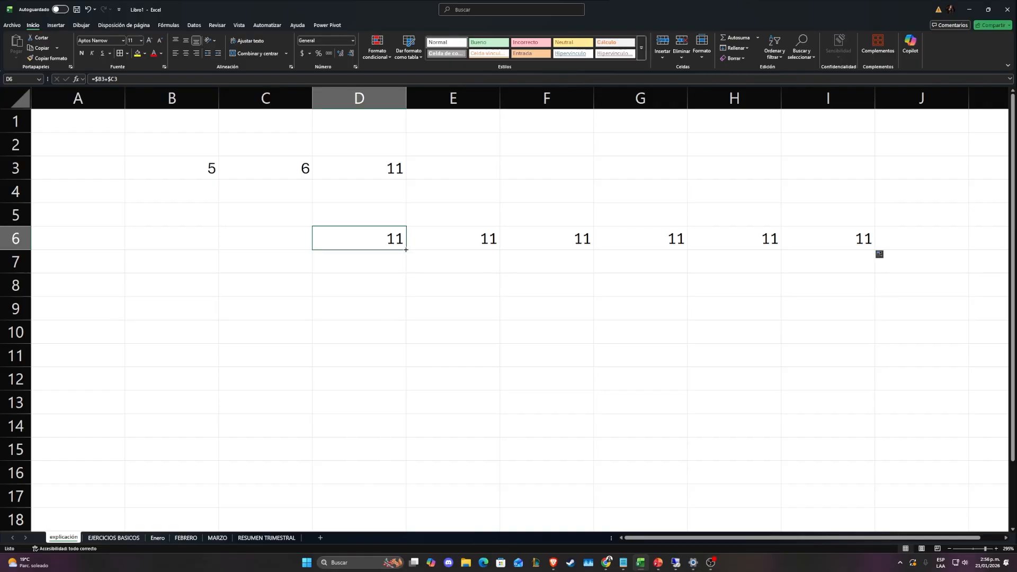
{"action": "left_click_drag", "start_coordinate": [406, 249], "coordinate": [406, 438]}
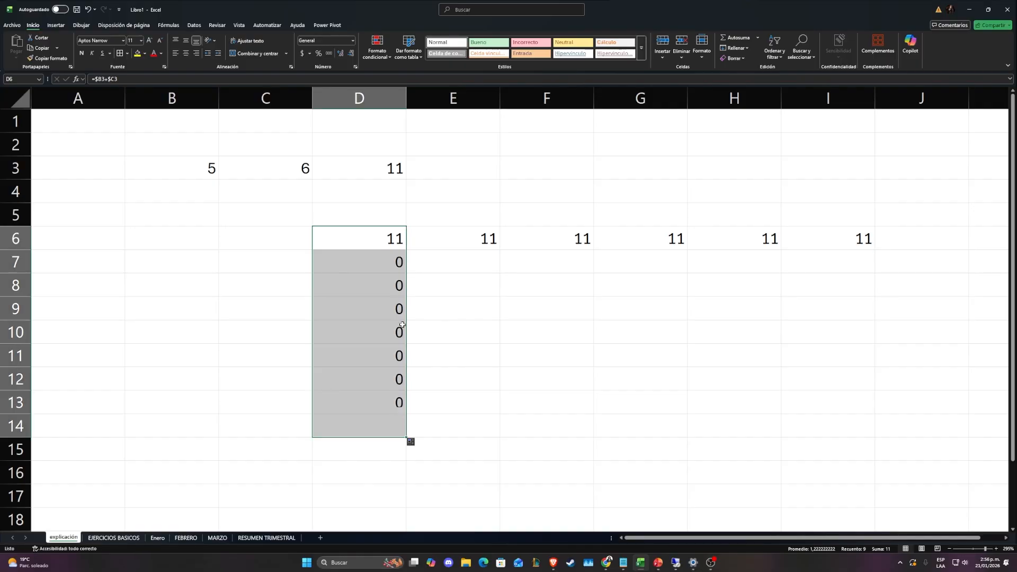
{"action": "left_click", "coordinate": [508, 258]}
{"action": "left_click", "coordinate": [353, 256]}
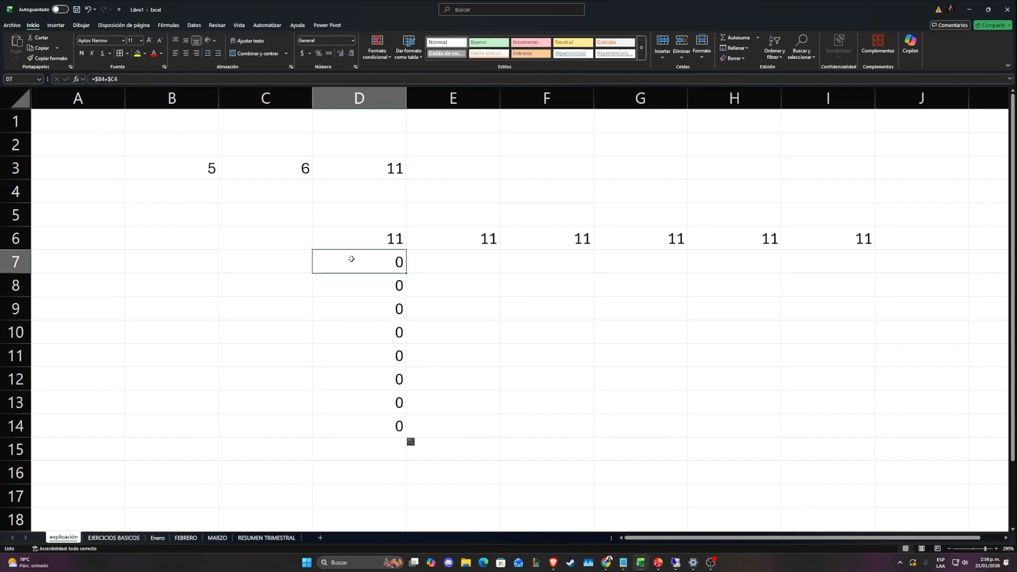
{"action": "double_click", "coordinate": [368, 260]}
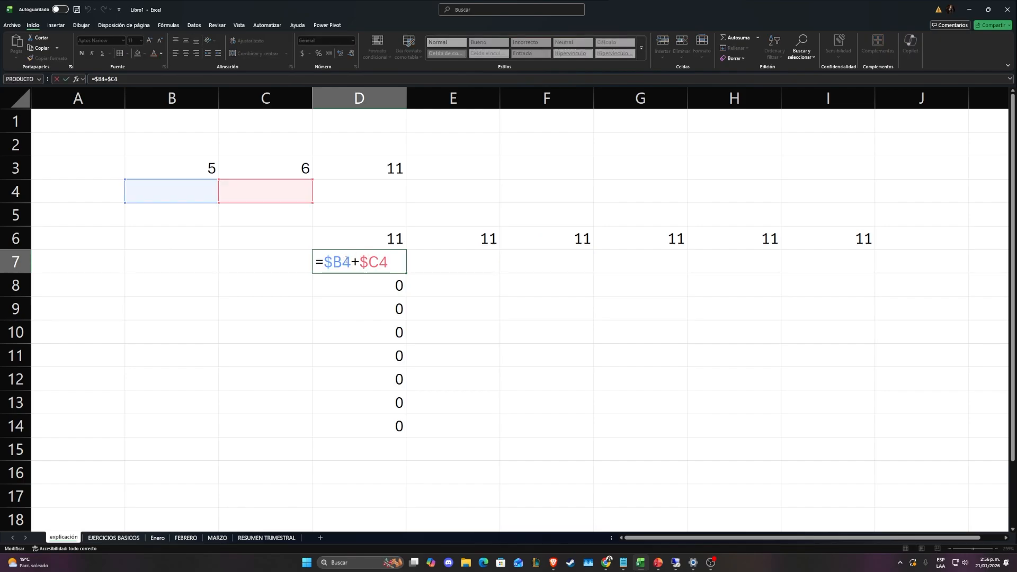
{"action": "mouse_move", "coordinate": [346, 258]}
{"action": "left_mouse_down"}
{"action": "mouse_move", "coordinate": [322, 260]}
{"action": "mouse_move", "coordinate": [351, 262]}
{"action": "left_mouse_up"}
{"action": "key", "text": "Escape"}
Copy the column-fixed formula from D6 into cell H11 and check its references
{"action": "left_click", "coordinate": [334, 236]}
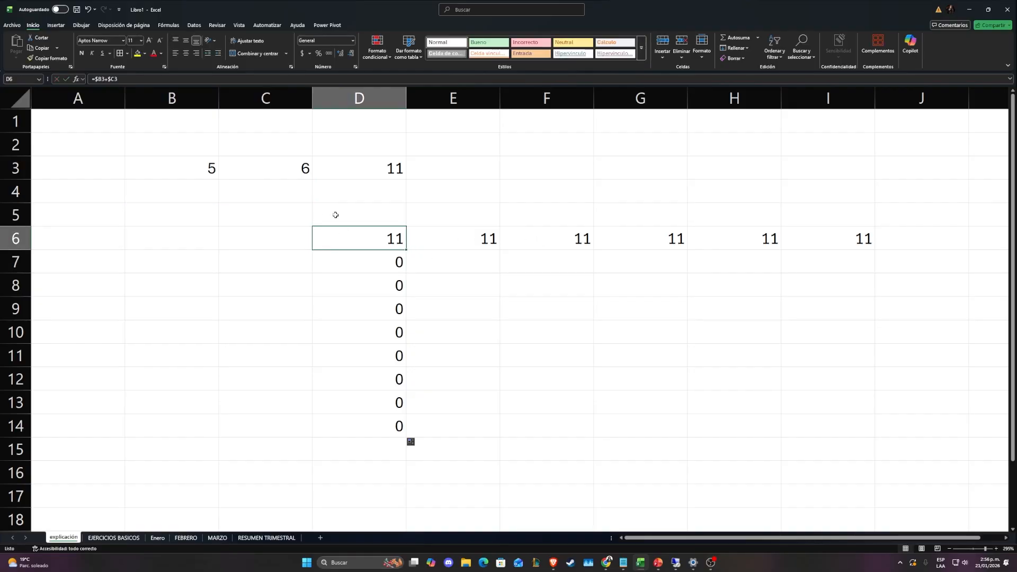
{"action": "key", "text": "ctrl+c"}
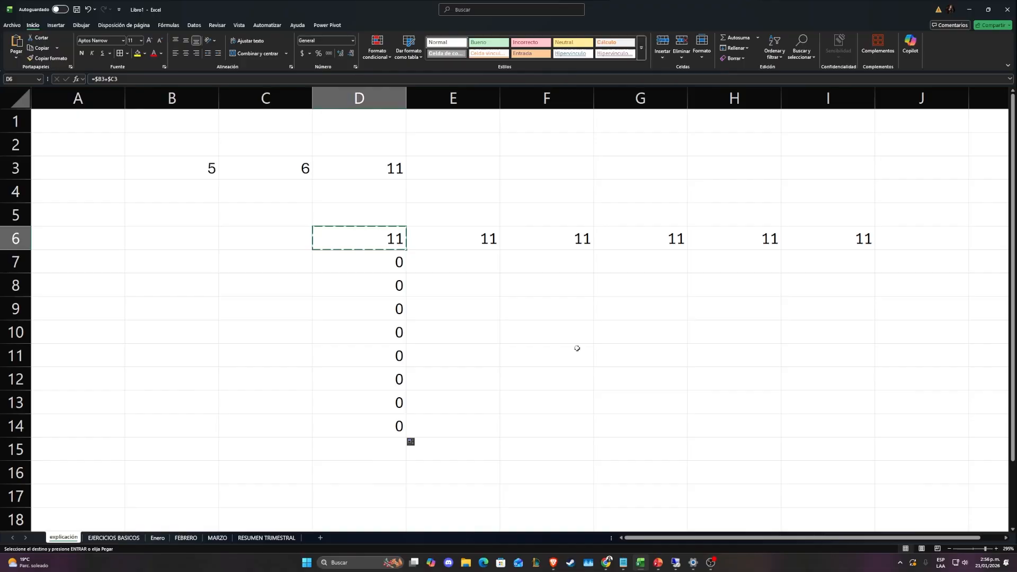
{"action": "left_click", "coordinate": [712, 356]}
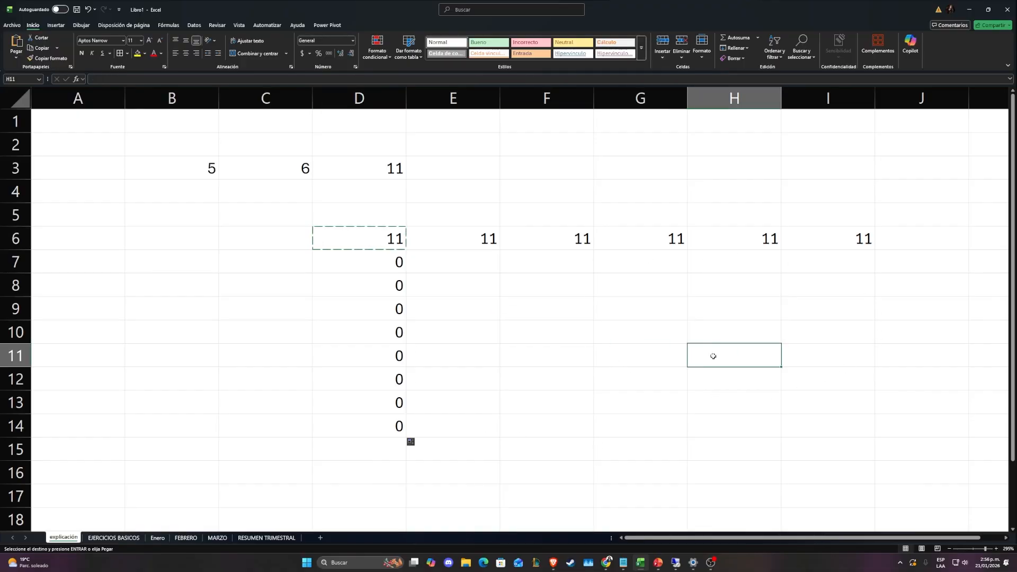
{"action": "key", "text": "ctrl+v"}
{"action": "key", "text": "F2"}
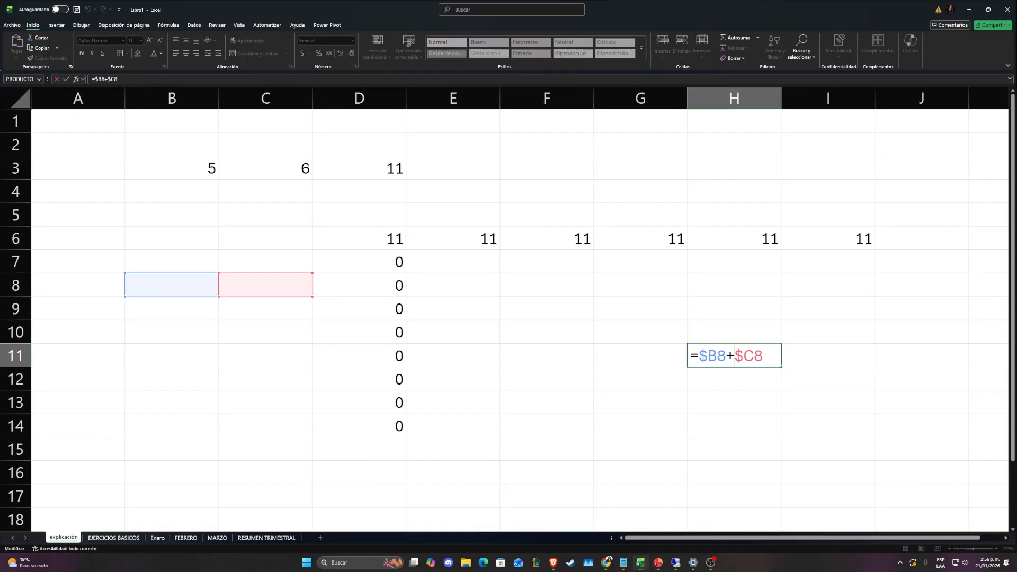
{"action": "mouse_move", "coordinate": [718, 354]}
{"action": "left_mouse_down"}
{"action": "mouse_move", "coordinate": [691, 354]}
{"action": "mouse_move", "coordinate": [753, 360]}
{"action": "mouse_move", "coordinate": [726, 360]}
{"action": "left_mouse_up"}
{"action": "left_click", "coordinate": [722, 359]}
{"action": "key", "text": "Escape"}
Clear all contents from B3:I14 and select cell B3
{"action": "left_click_drag", "start_coordinate": [174, 169], "coordinate": [781, 427]}
{"action": "key", "text": "Delete"}
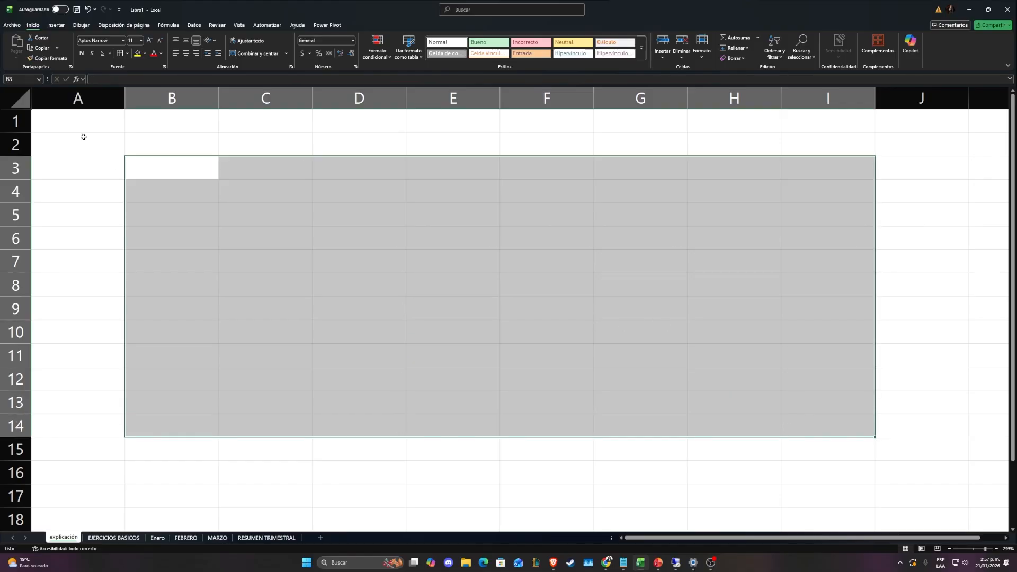
{"action": "left_click", "coordinate": [193, 170]}
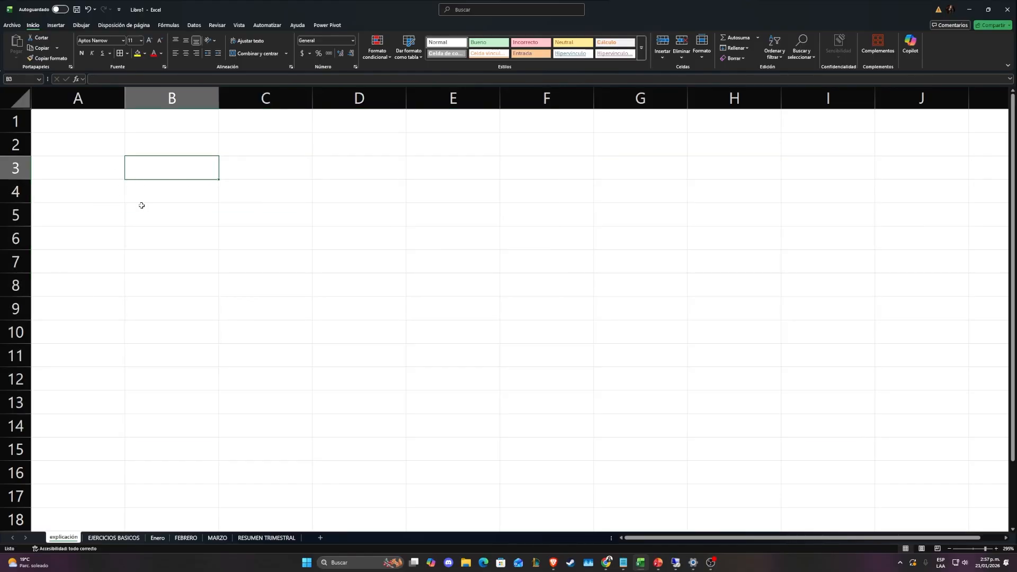
Fill B3:D5 with sample numbers by row: 5, 6, 7; 1, 2, 3; and 4, 5, 6
{"action": "type", "text": "5"}
{"action": "key", "text": "Tab"}
{"action": "type", "text": "6"}
{"action": "key", "text": "Tab"}
{"action": "type", "text": "7"}
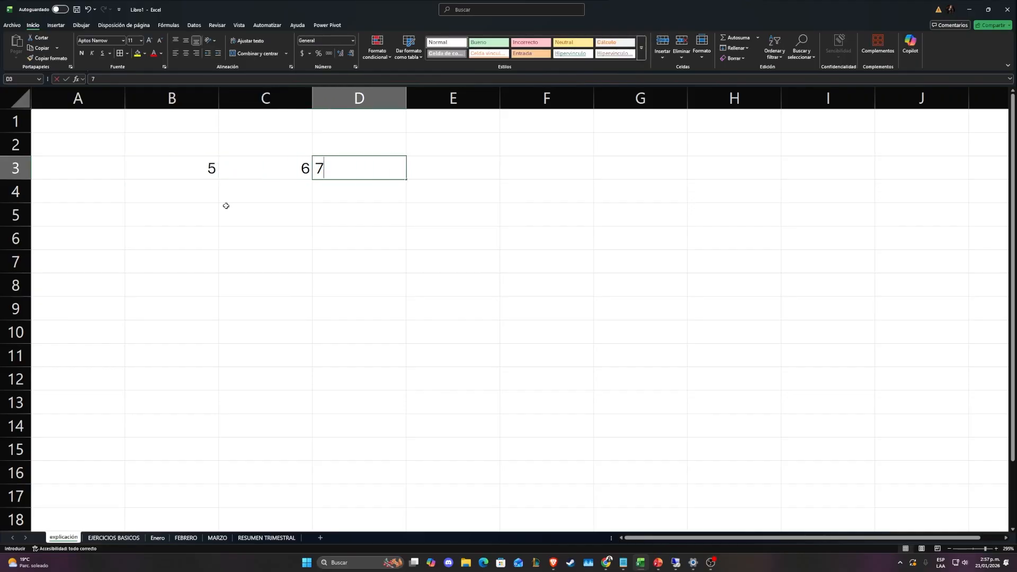
{"action": "key", "text": "Down"}
{"action": "key", "text": "Left"}
{"action": "key", "text": "Left"}
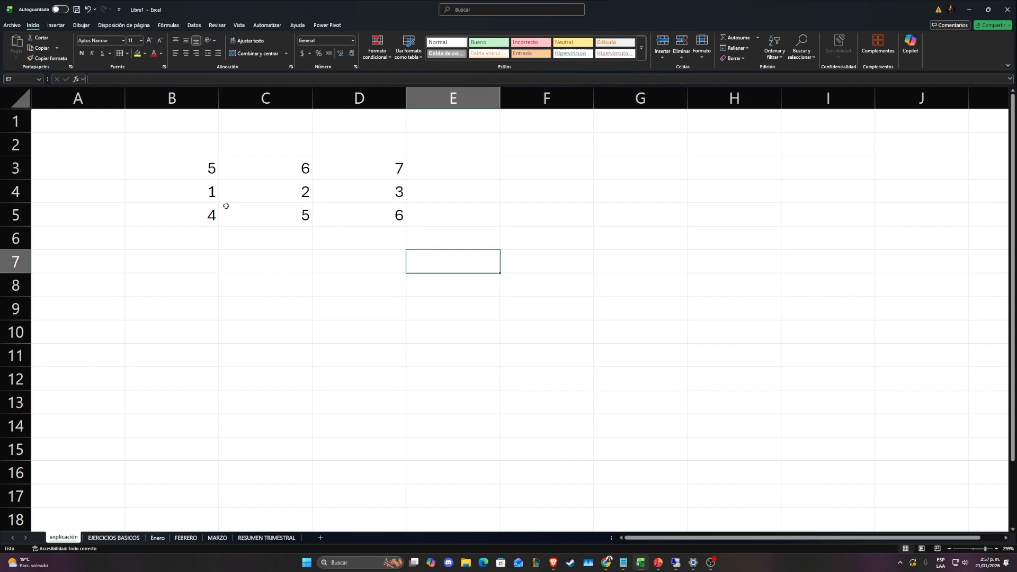
Start a SUMA formula in E7 with the range B3:D5 as its argument
{"action": "type", "text": "="}
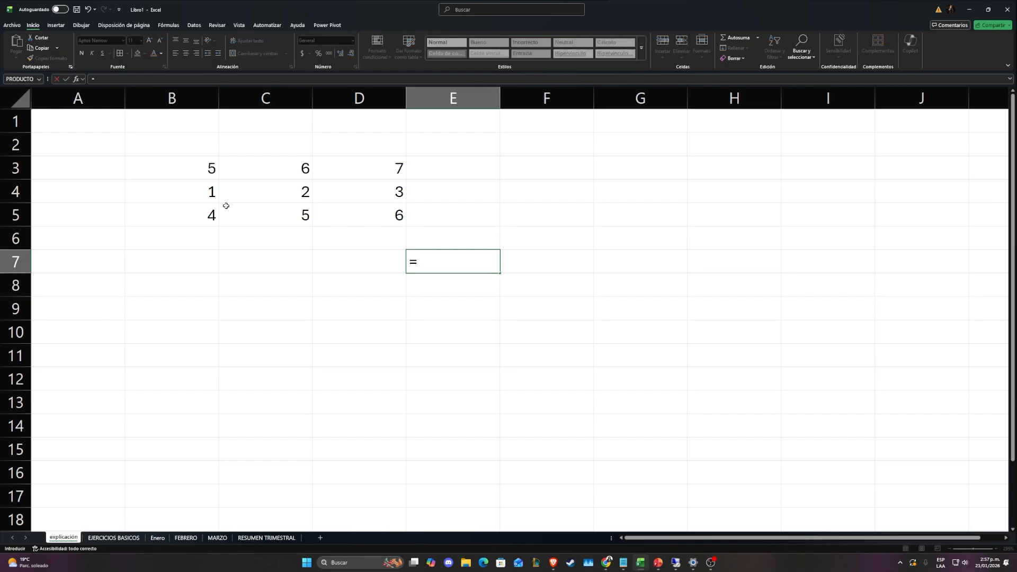
{"action": "type", "text": "SUMA("}
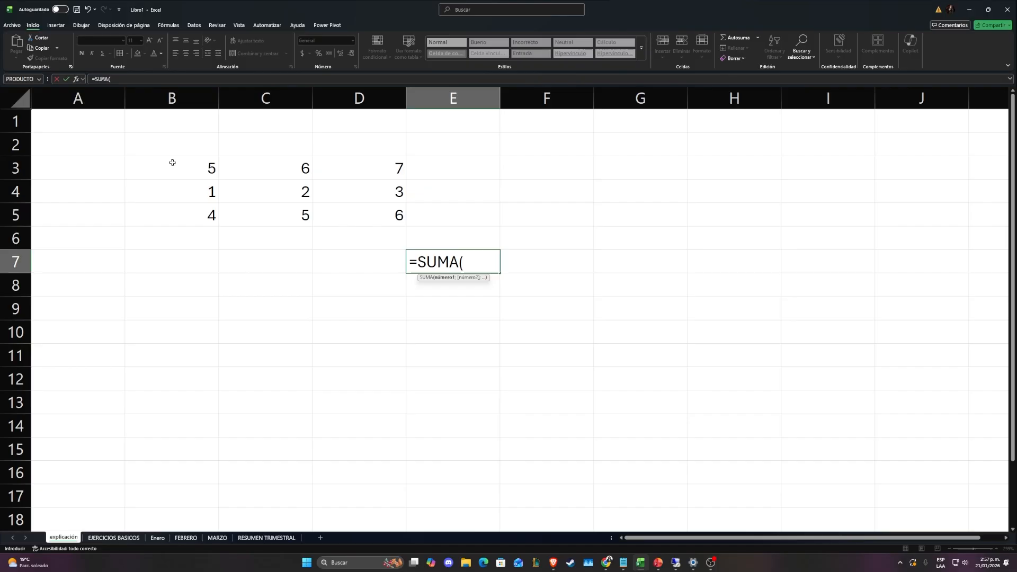
{"action": "left_click_drag", "start_coordinate": [172, 162], "coordinate": [353, 214]}
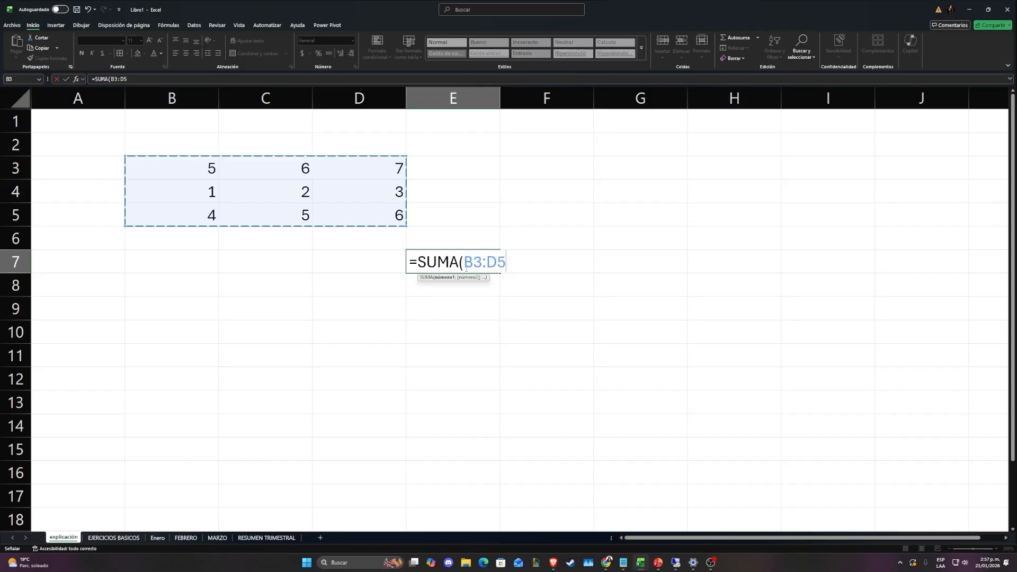
Try a semicolon in place of the colon between B3 and D5 in the formula, and restore the colon
{"action": "mouse_move", "coordinate": [465, 263]}
{"action": "left_mouse_down"}
{"action": "mouse_move", "coordinate": [506, 262]}
{"action": "mouse_move", "coordinate": [483, 262]}
{"action": "left_mouse_up"}
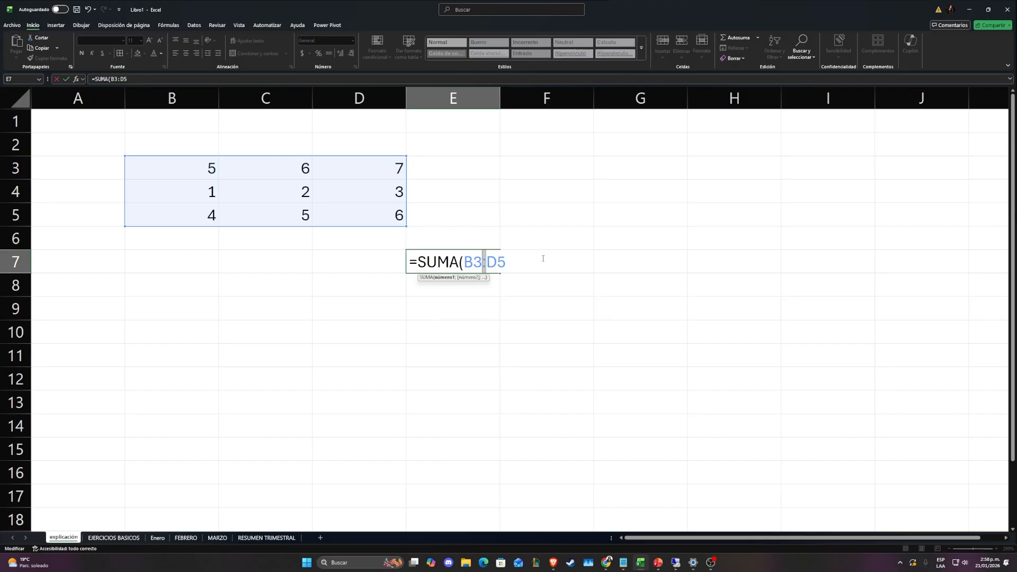
{"action": "type", "text": ";"}
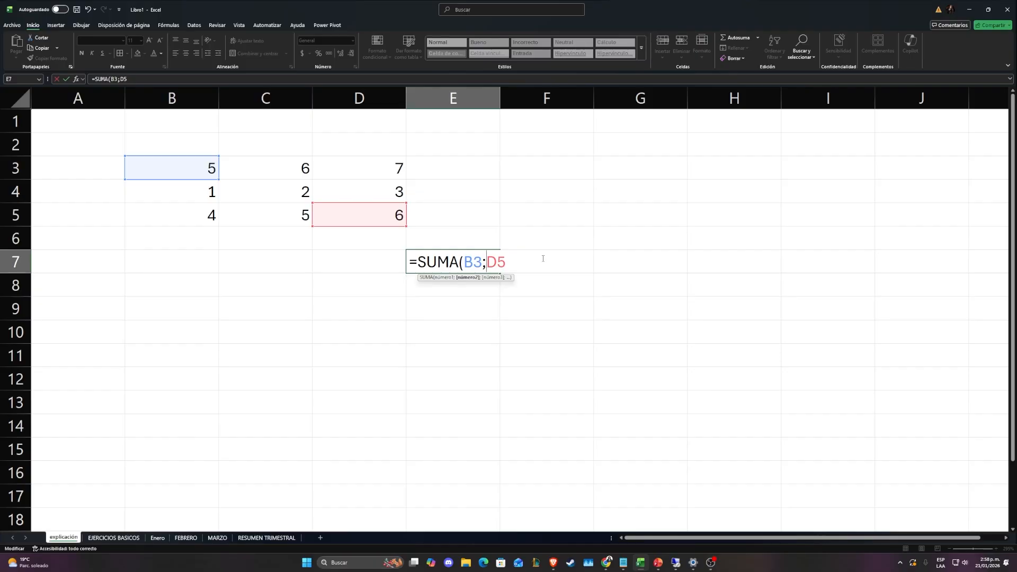
{"action": "key", "text": "BackSpace"}
{"action": "type", "text": ":"}
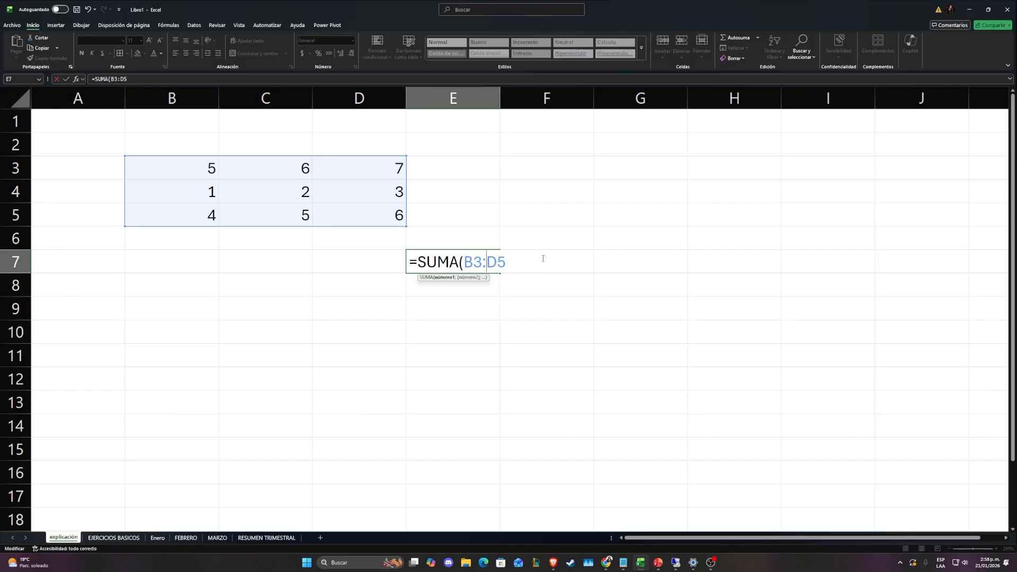
Complete the formula =SUMA(B3:D5) in E7 and review the summed range
{"action": "key", "text": "Right"}
{"action": "type", "text": ")"}
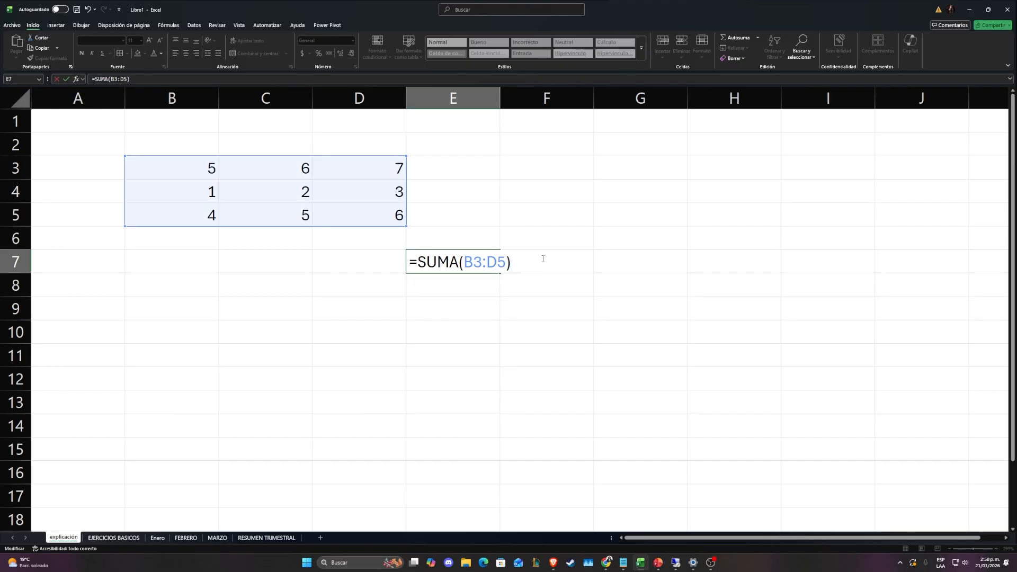
{"action": "key", "text": "Return"}
{"action": "key", "text": "Up"}
{"action": "left_click", "coordinate": [209, 169]}
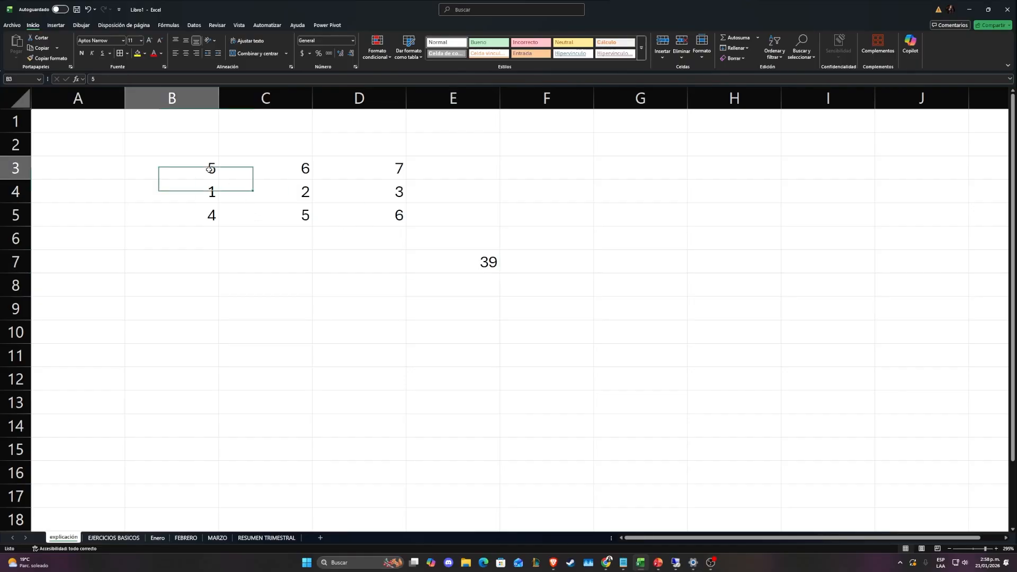
{"action": "left_click_drag", "start_coordinate": [209, 170], "coordinate": [400, 232]}
Change B3 to 2, C4 to 3, D5 to 4 and D4 to 5 to test the SUMA formula
{"action": "left_click", "coordinate": [207, 170]}
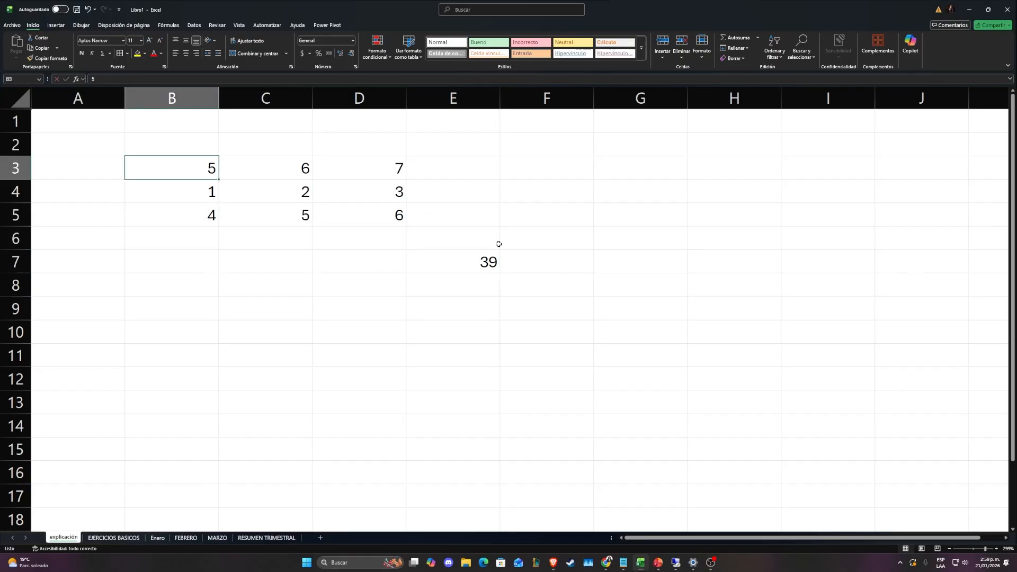
{"action": "type", "text": "2"}
{"action": "key", "text": "Down"}
{"action": "key", "text": "Right"}
{"action": "type", "text": "3"}
{"action": "key", "text": "Down"}
{"action": "key", "text": "Right"}
{"action": "type", "text": "4"}
{"action": "key", "text": "Up"}
{"action": "type", "text": "5"}
{"action": "key", "text": "Left"}
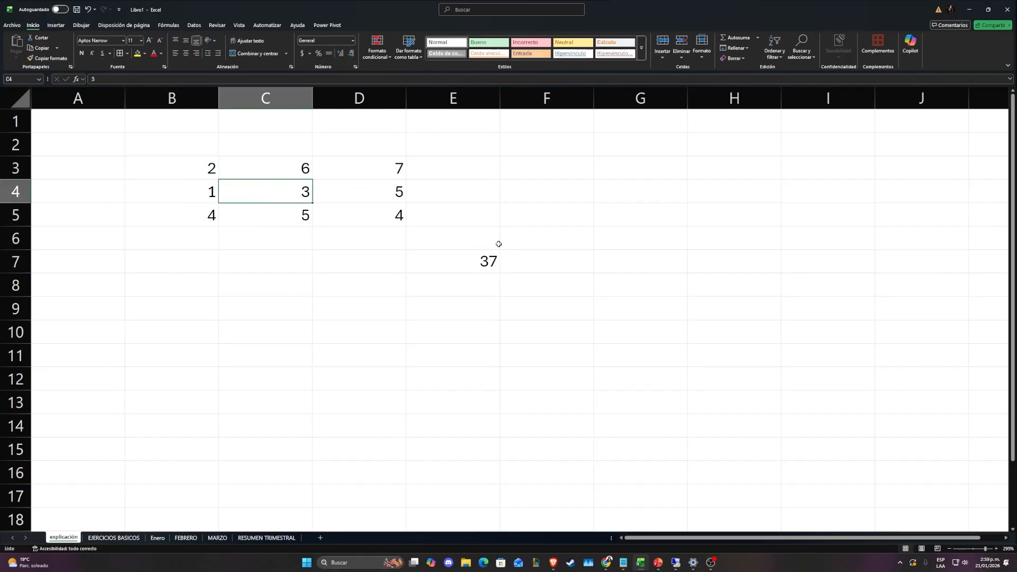
Change C3 to 7, C5 to 7 and B5 to 8 to test the sum again
{"action": "key", "text": "Up"}
{"action": "type", "text": "7"}
{"action": "key", "text": "Down"}
{"action": "key", "text": "Down"}
{"action": "type", "text": "7"}
{"action": "key", "text": "Left"}
{"action": "type", "text": "8"}
{"action": "key", "text": "Right"}
{"action": "key", "text": "Up"}
Switch to the EJERCICIOS BASICOS sheet and review the Manzanas row of the REFERENCIAS RELATIVAS table
{"action": "key", "text": "ctrl+Page_Down"}
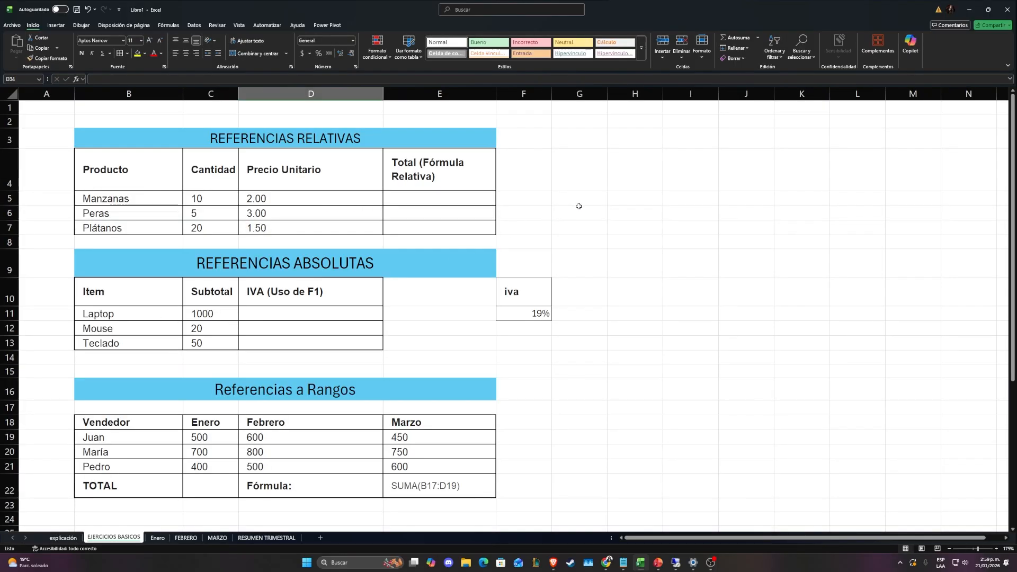
{"action": "left_click", "coordinate": [641, 207]}
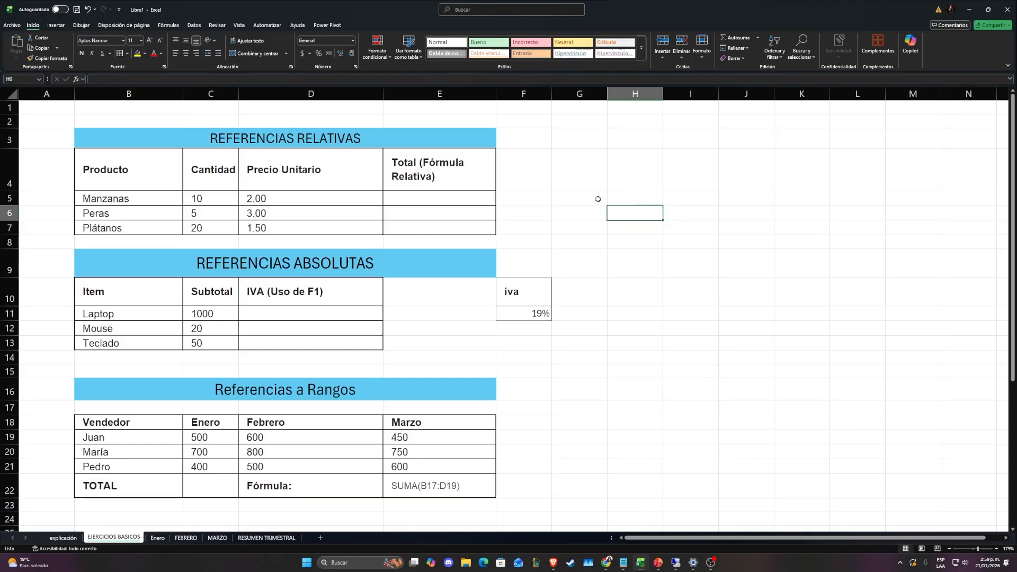
{"action": "left_click", "coordinate": [440, 198]}
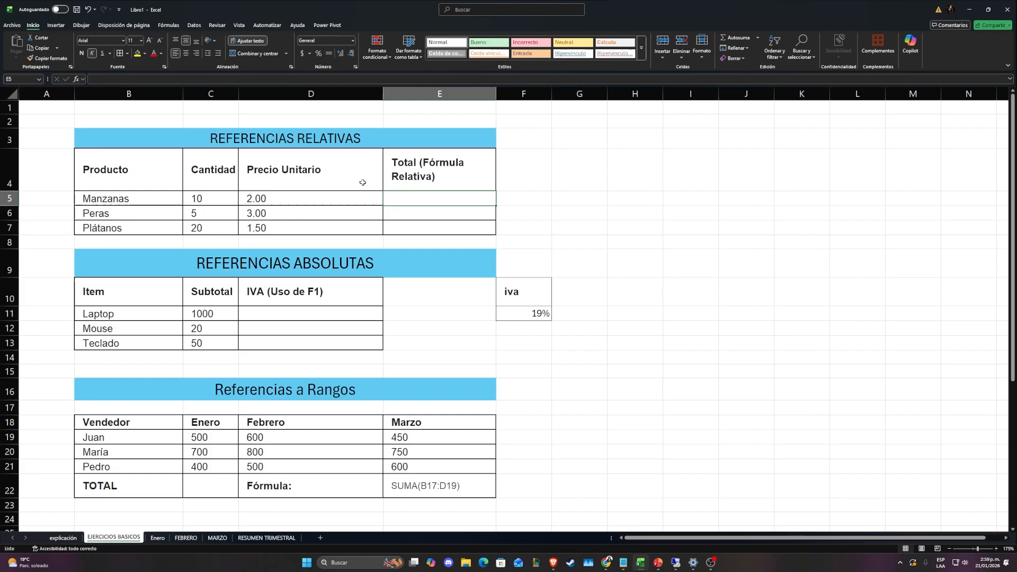
{"action": "left_click_drag", "start_coordinate": [435, 138], "coordinate": [446, 217]}
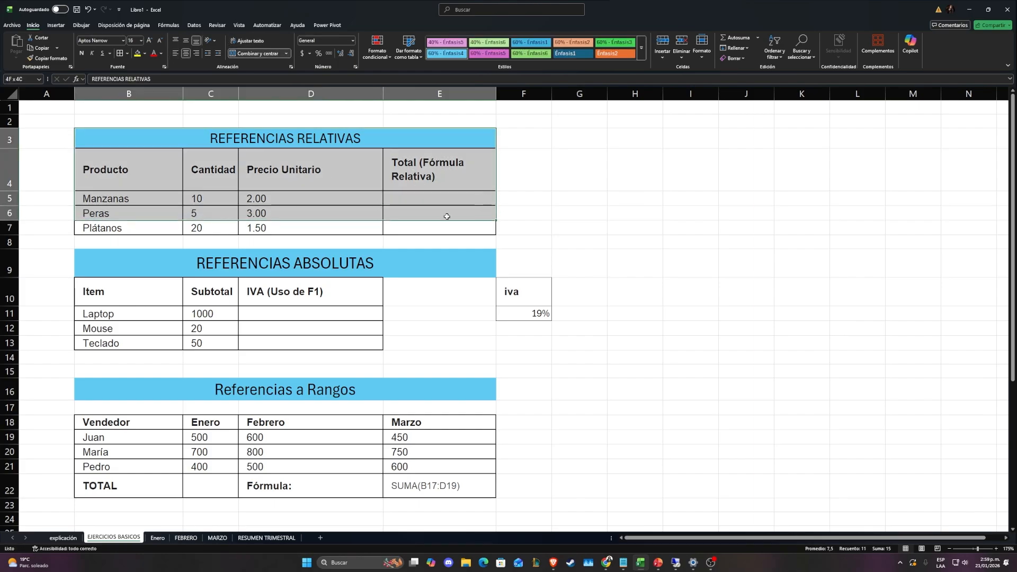
{"action": "left_click", "coordinate": [602, 197]}
{"action": "left_click", "coordinate": [85, 198]}
{"action": "left_click", "coordinate": [215, 199]}
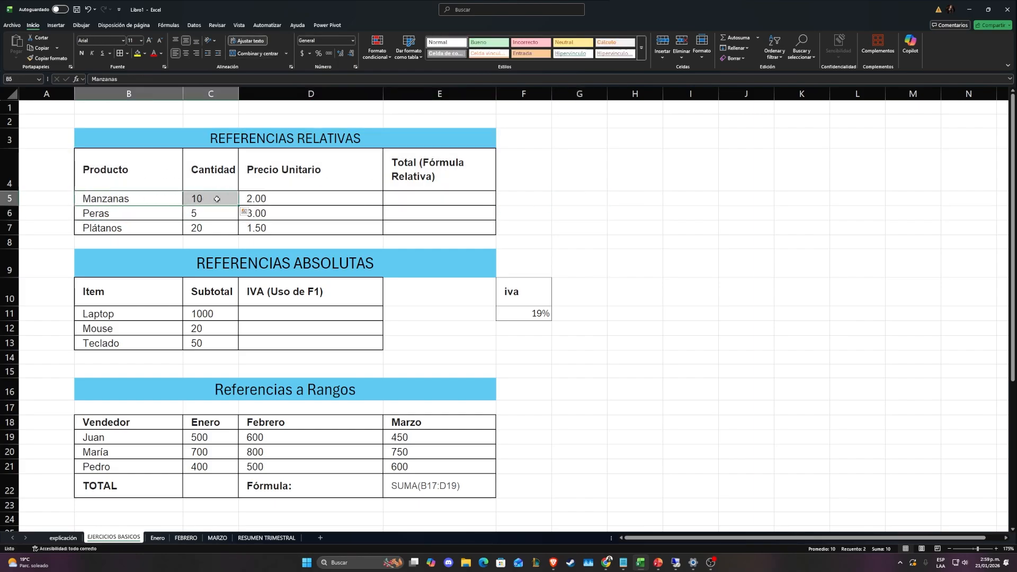
{"action": "left_click", "coordinate": [306, 199]}
{"action": "left_click", "coordinate": [200, 198]}
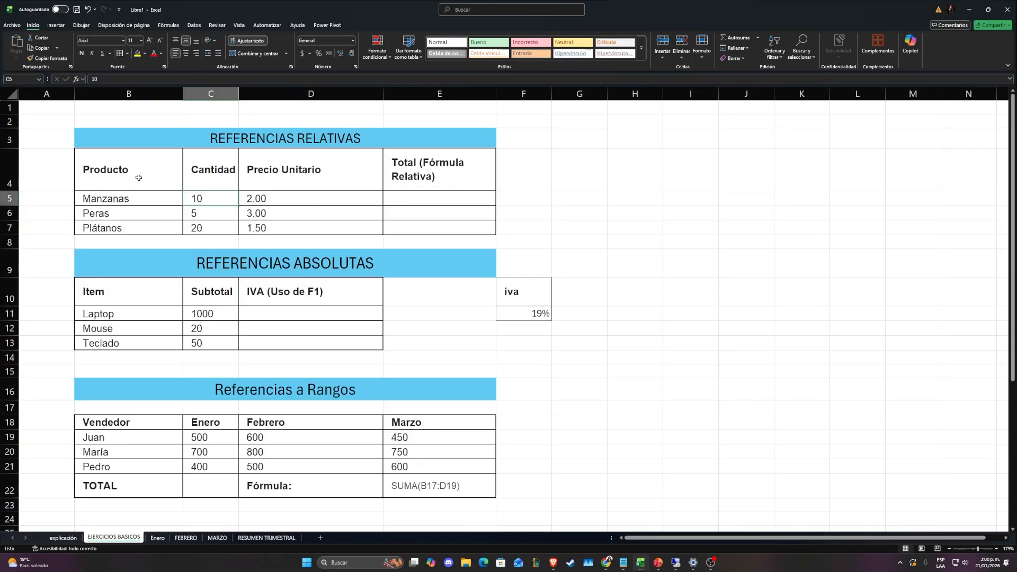
Examine the Producto, Cantidad and Precio Unitario entries for the three products
{"action": "left_click_drag", "start_coordinate": [136, 177], "coordinate": [136, 202]}
{"action": "left_click", "coordinate": [101, 228]}
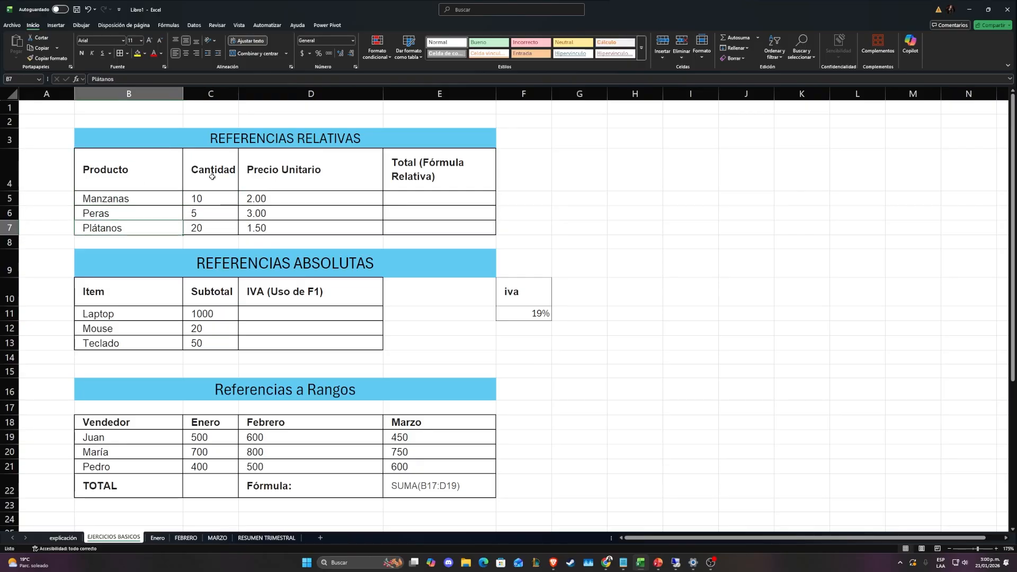
{"action": "left_click", "coordinate": [212, 176]}
{"action": "left_click", "coordinate": [205, 198]}
{"action": "left_click", "coordinate": [198, 213]}
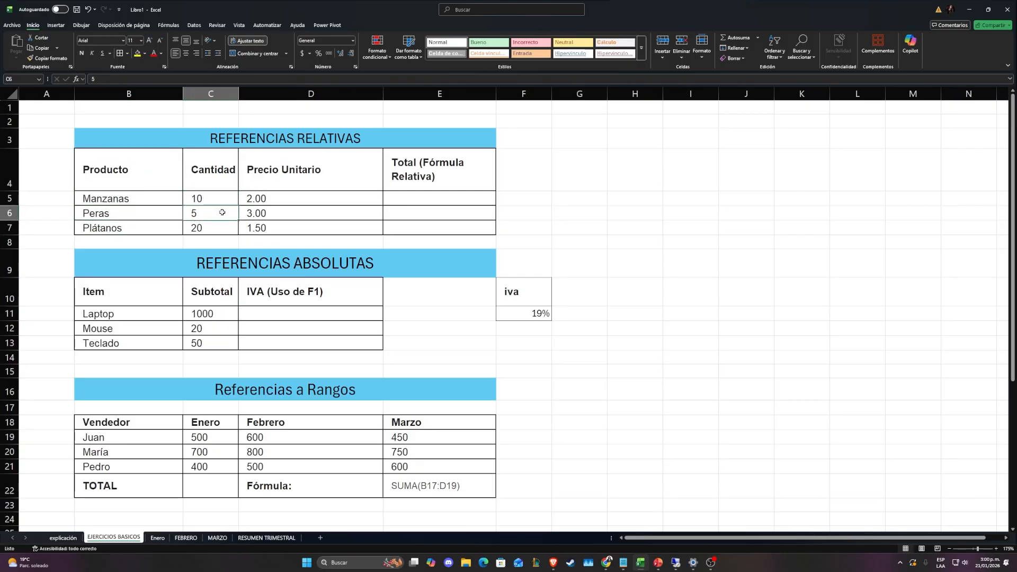
{"action": "left_click_drag", "start_coordinate": [267, 199], "coordinate": [269, 228]}
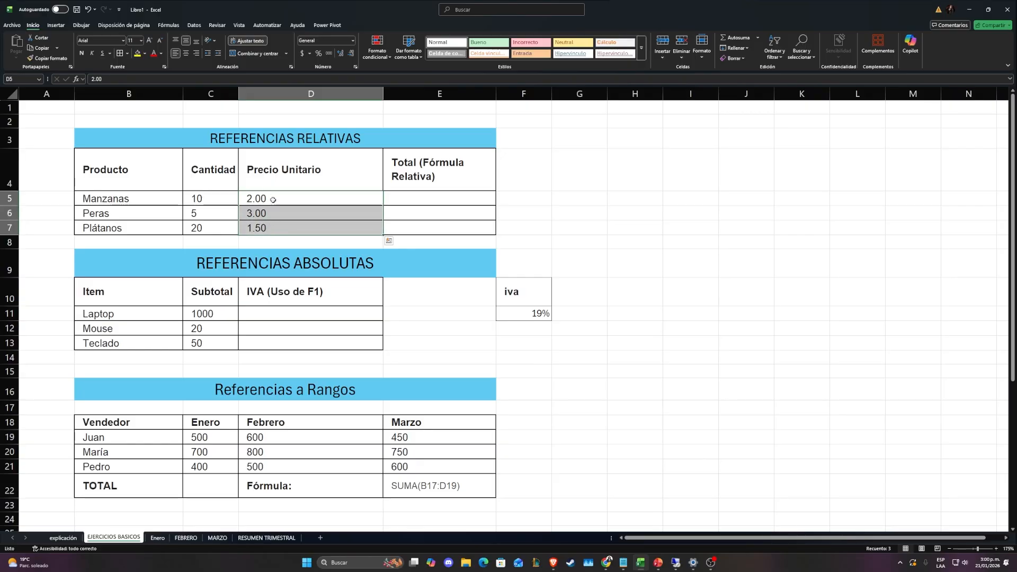
{"action": "left_click", "coordinate": [272, 200]}
{"action": "left_click", "coordinate": [279, 214]}
{"action": "left_click", "coordinate": [268, 229]}
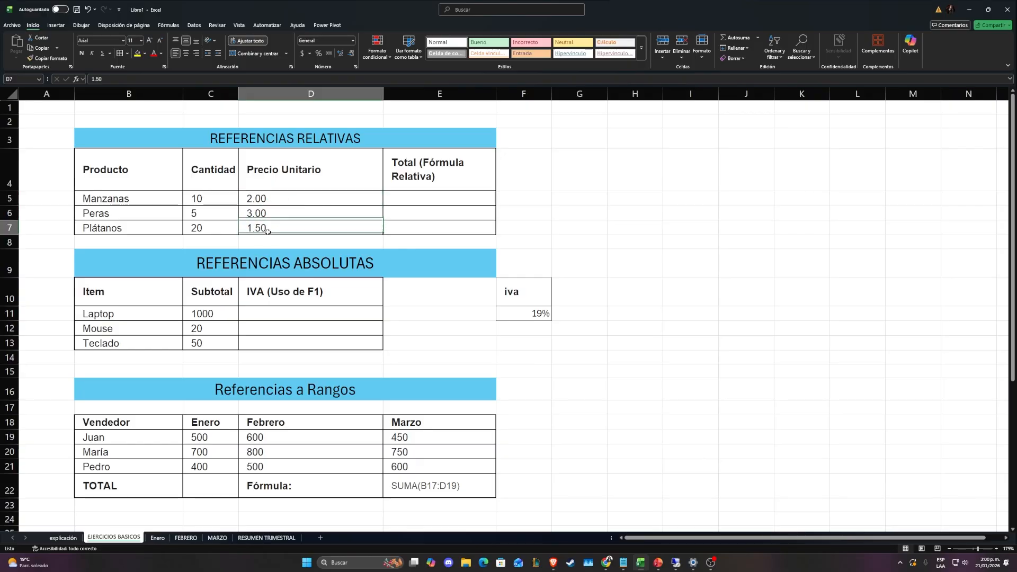
Enter the formula =C5*D5 in E5 to calculate the Manzanas total
{"action": "left_click", "coordinate": [428, 195]}
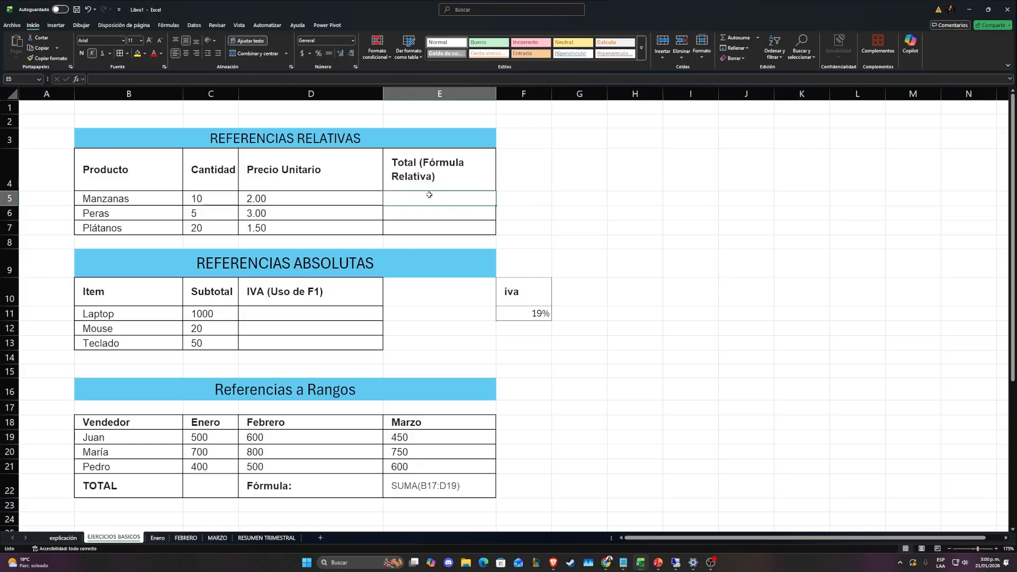
{"action": "type", "text": "="}
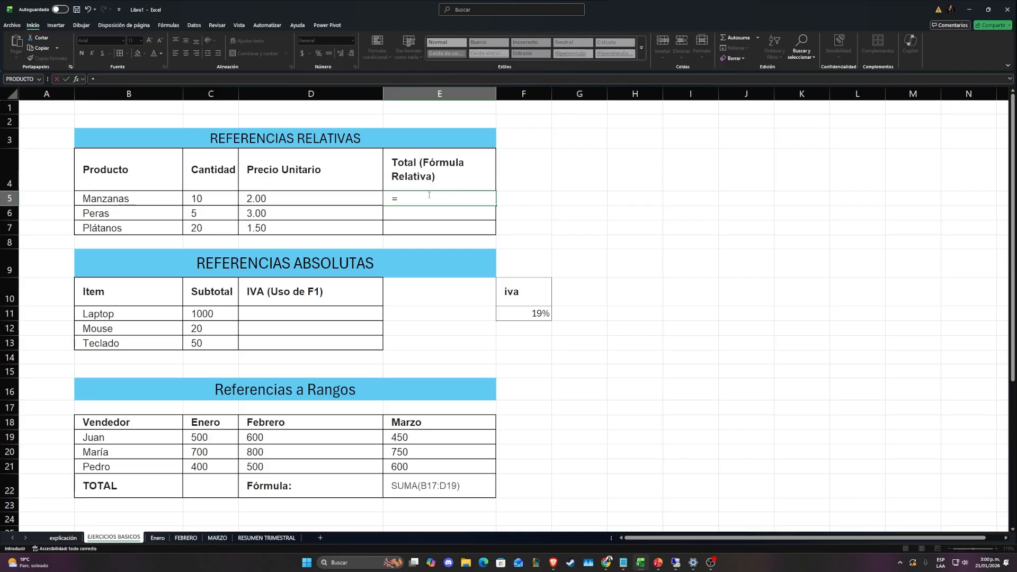
{"action": "left_click", "coordinate": [225, 196]}
{"action": "type", "text": "*"}
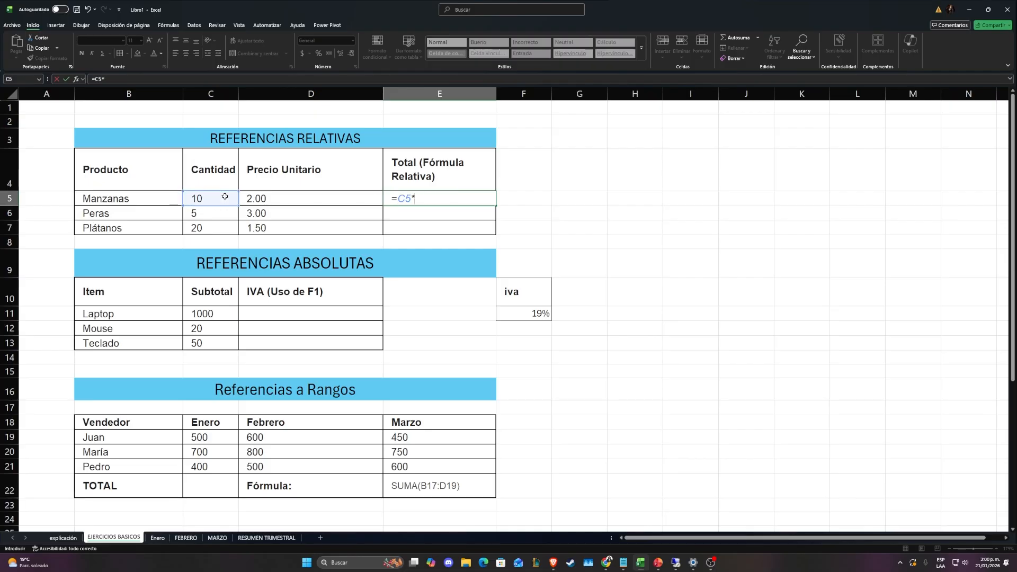
{"action": "left_click", "coordinate": [267, 199]}
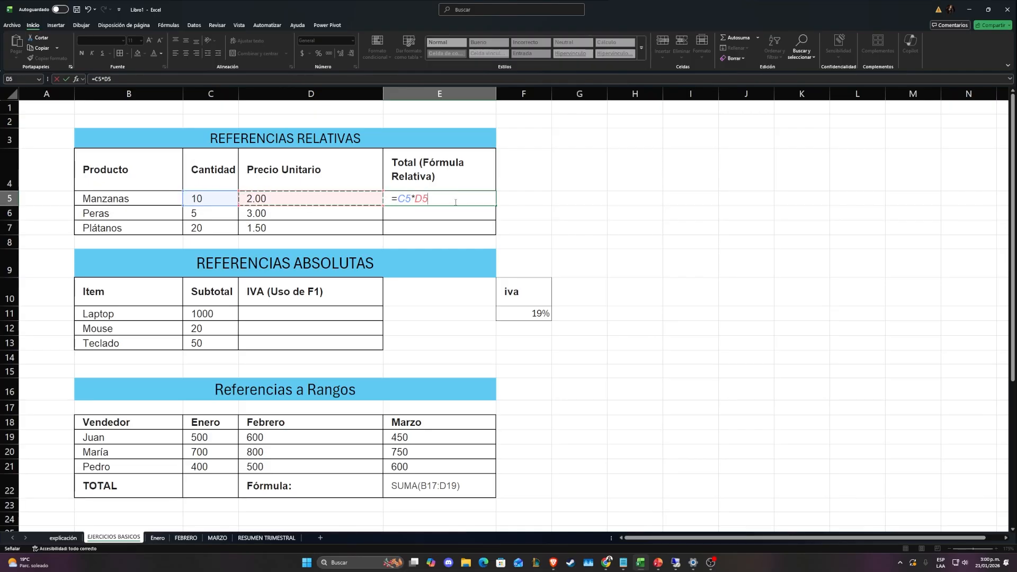
{"action": "key", "text": "ctrl+Return"}
Check the result of the Manzanas total formula in E5
{"action": "scroll", "coordinate": [741, 286], "scroll_direction": "up", "scroll_amount": 9}
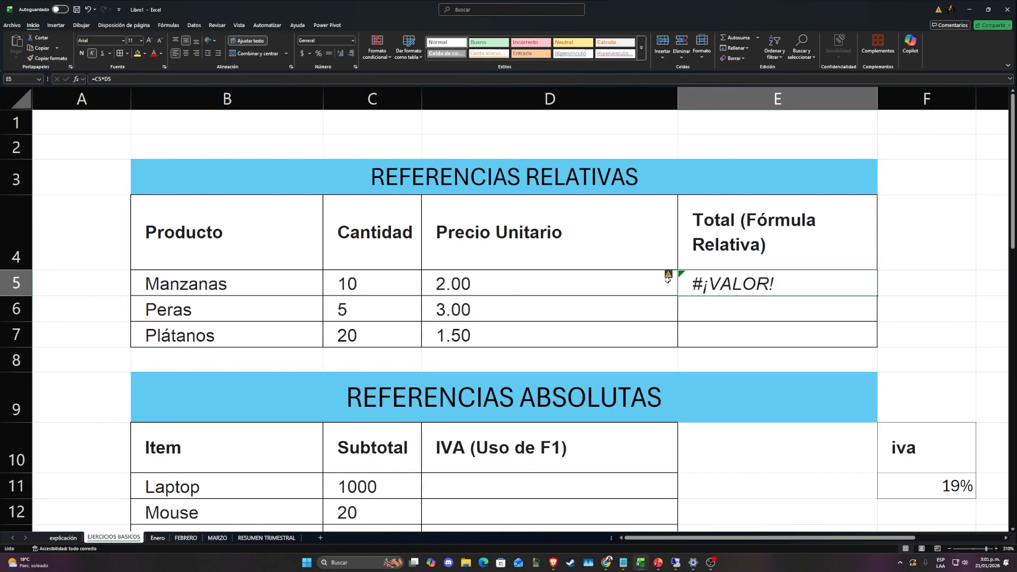
{"action": "mouse_move", "coordinate": [670, 275]}
{"action": "scroll", "coordinate": [456, 282], "scroll_direction": "down", "scroll_amount": 2}
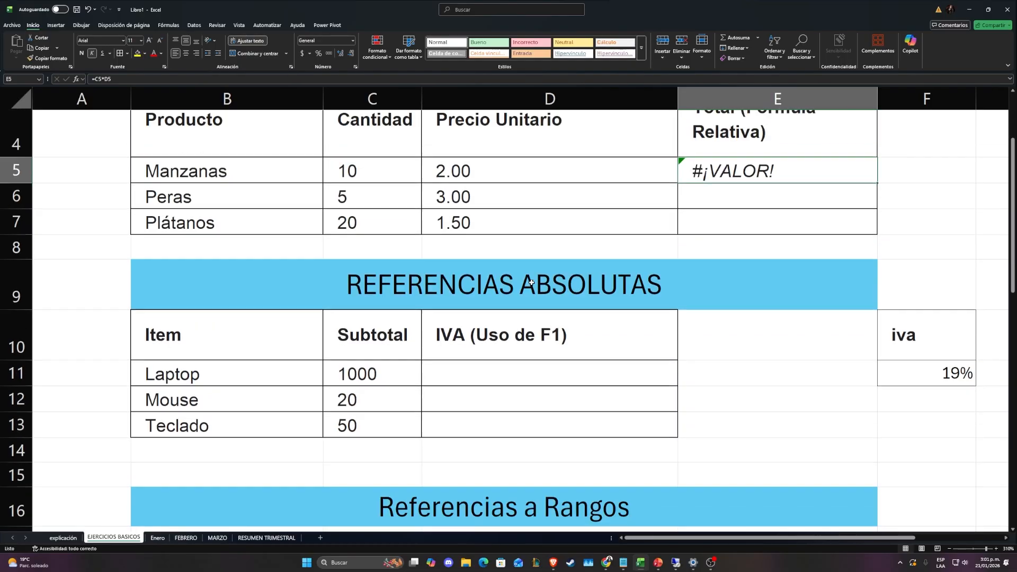
{"action": "scroll", "coordinate": [456, 282], "scroll_direction": "up", "scroll_amount": 2}
Try re-entering the Manzanas unit price in D5 as the number 2, and undo the change
{"action": "left_click_drag", "start_coordinate": [456, 282], "coordinate": [509, 334]}
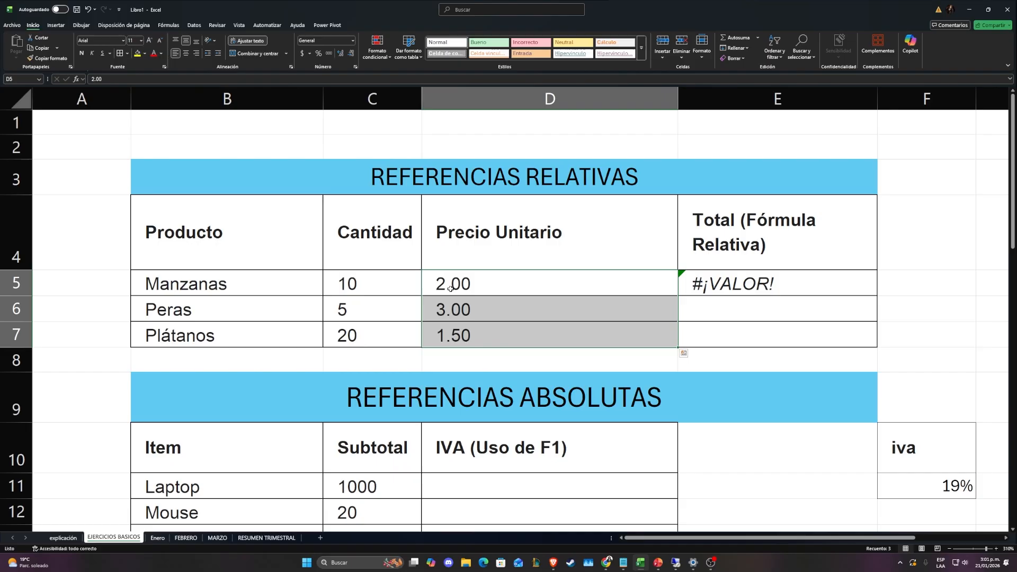
{"action": "left_click", "coordinate": [447, 285]}
{"action": "double_click", "coordinate": [459, 284]}
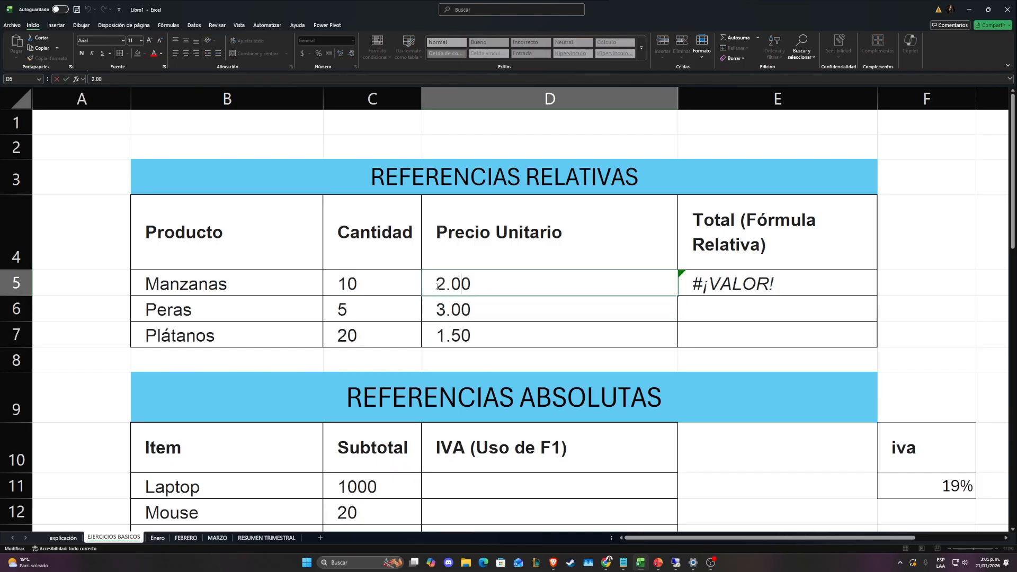
{"action": "left_click_drag", "start_coordinate": [434, 286], "coordinate": [504, 294]}
{"action": "left_click", "coordinate": [432, 288]}
{"action": "mouse_move", "coordinate": [450, 287]}
{"action": "left_mouse_down"}
{"action": "mouse_move", "coordinate": [440, 287]}
{"action": "mouse_move", "coordinate": [449, 287]}
{"action": "left_mouse_up"}
{"action": "left_click", "coordinate": [448, 287]}
{"action": "key", "text": "Return"}
{"action": "left_click", "coordinate": [566, 279]}
{"action": "left_click", "coordinate": [692, 280]}
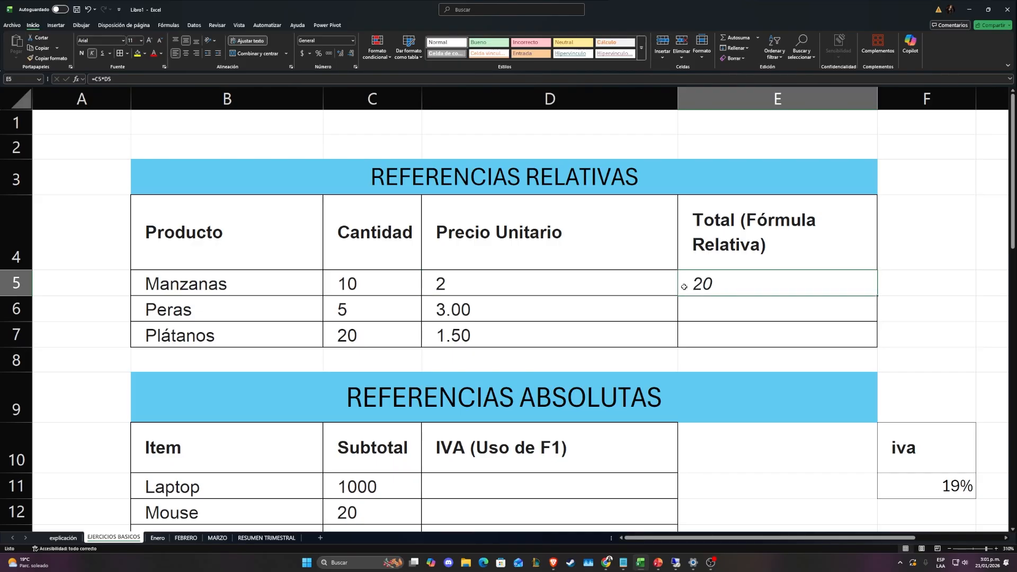
{"action": "left_click", "coordinate": [575, 286]}
{"action": "key", "text": "ctrl+z"}
Replace the decimal point in the Manzanas unit price in D5 with a comma
{"action": "double_click", "coordinate": [570, 288]}
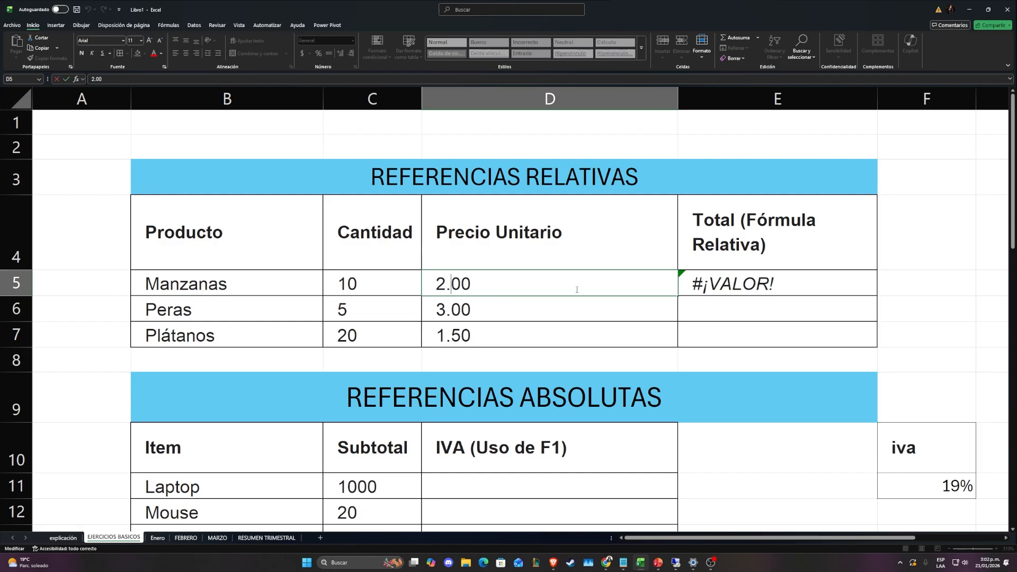
{"action": "key", "text": "Delete"}
{"action": "type", "text": ","}
{"action": "key", "text": "ctrl+Return"}
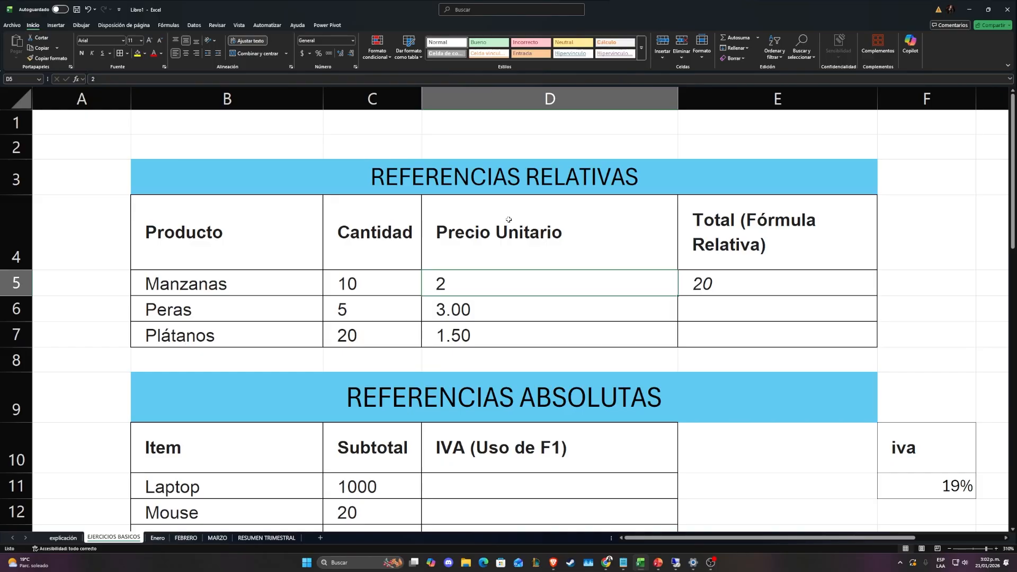
Correct the unit prices of Peras and Plátanos to 3 and 1,5, and select D5:D7
{"action": "left_click", "coordinate": [450, 310]}
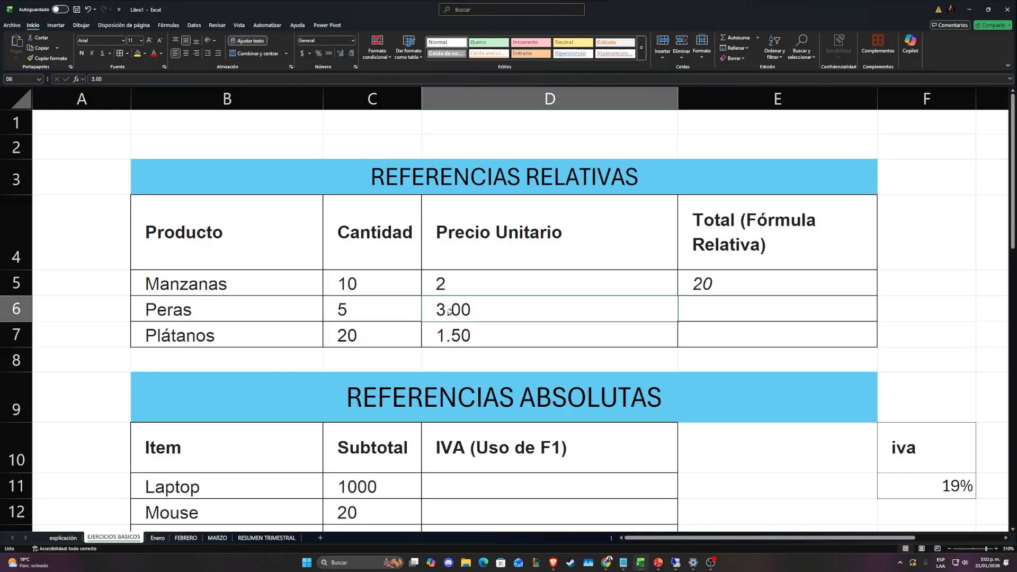
{"action": "left_click_drag", "start_coordinate": [454, 284], "coordinate": [471, 333]}
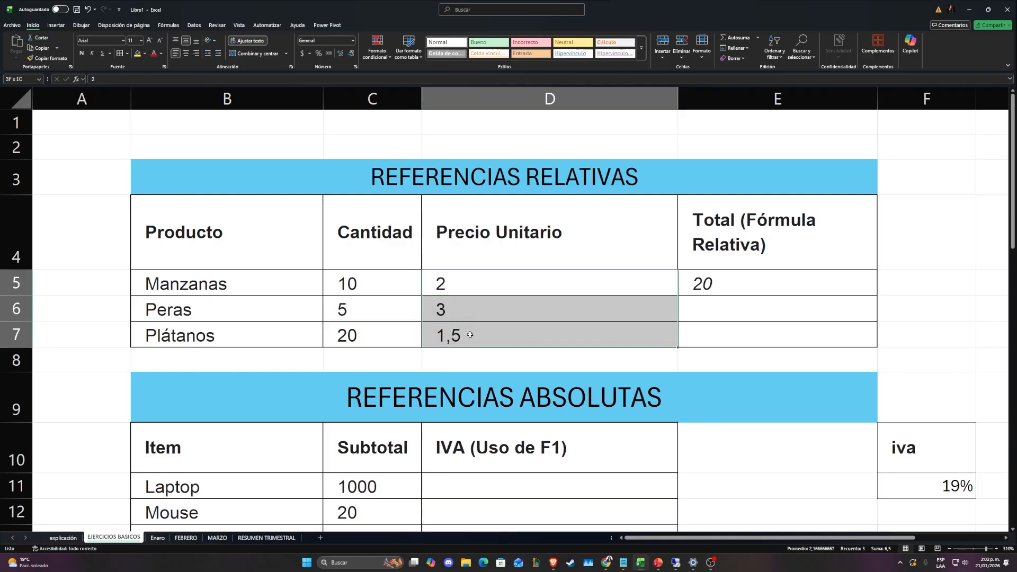
Fill the Manzanas total formula from E5 down to E7 and check the copied formulas for Peras and Plátanos
{"action": "left_click", "coordinate": [700, 275]}
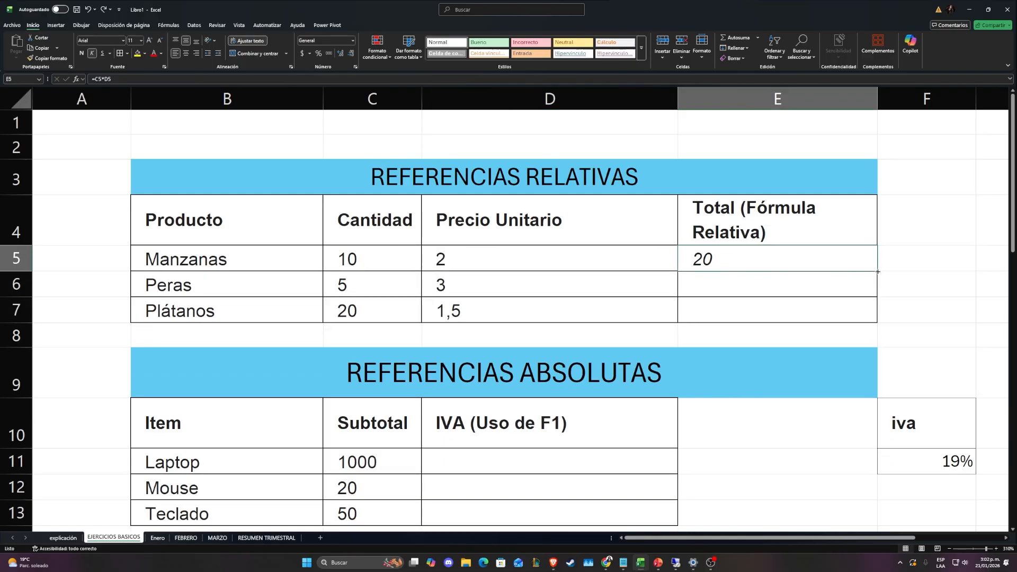
{"action": "left_click_drag", "start_coordinate": [877, 272], "coordinate": [861, 321]}
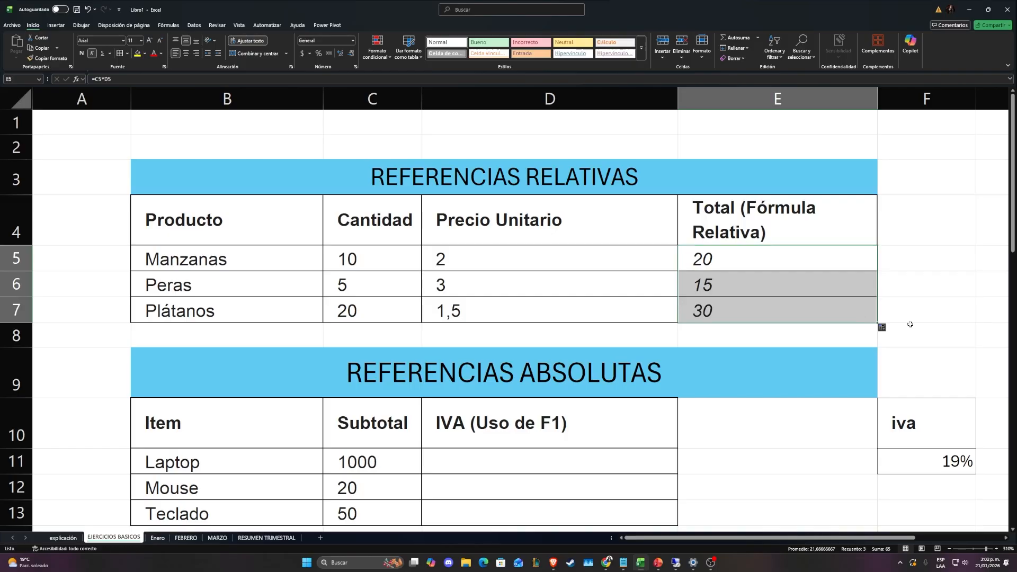
{"action": "left_click", "coordinate": [741, 289]}
{"action": "double_click", "coordinate": [721, 290]}
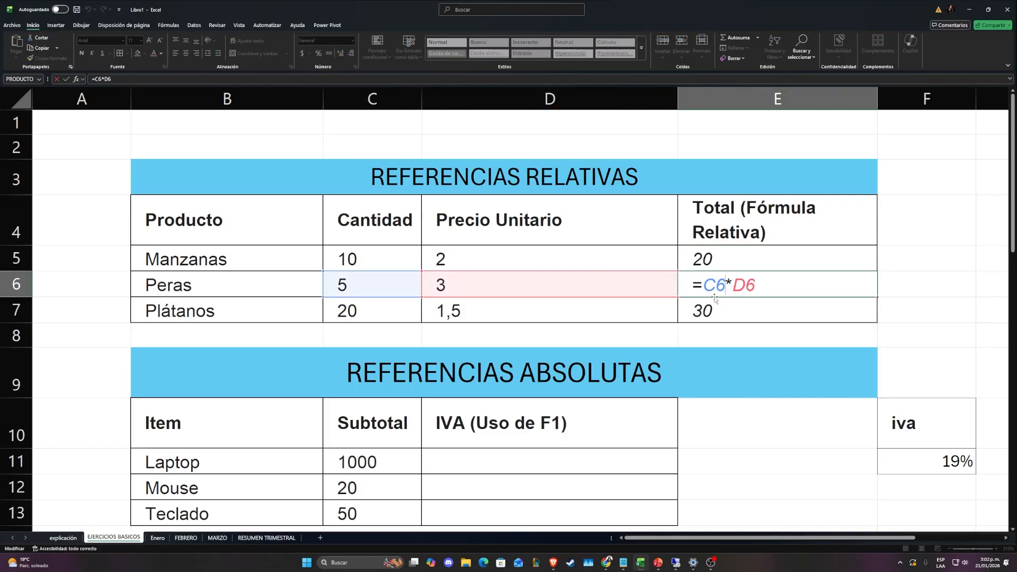
{"action": "key", "text": "Return"}
{"action": "key", "text": "F2"}
{"action": "key", "text": "Escape"}
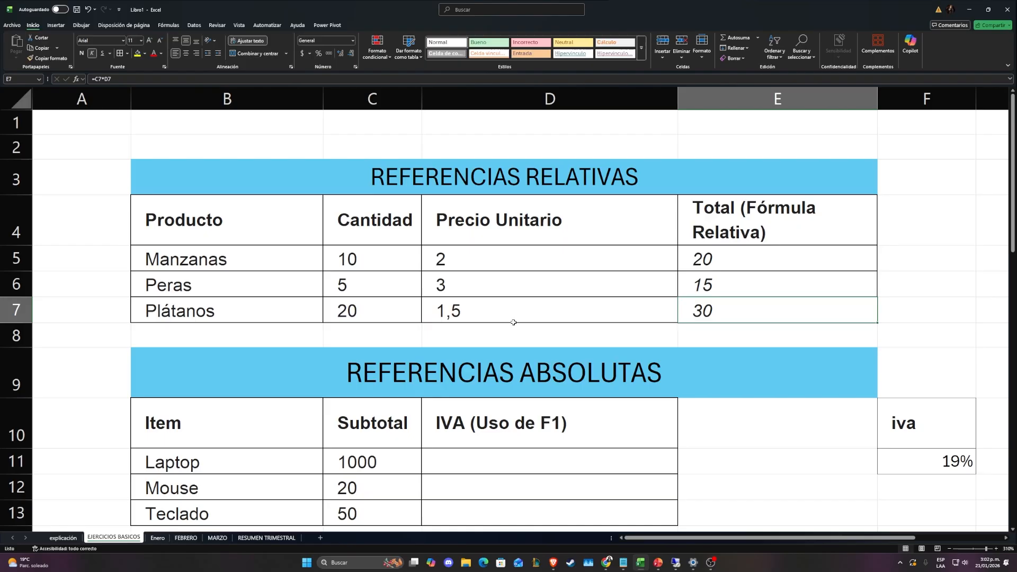
Set the quantities of Manzanas, Peras and Plátanos in C5:C7 to 12, 10 and 12
{"action": "left_click", "coordinate": [383, 260]}
{"action": "type", "text": "12"}
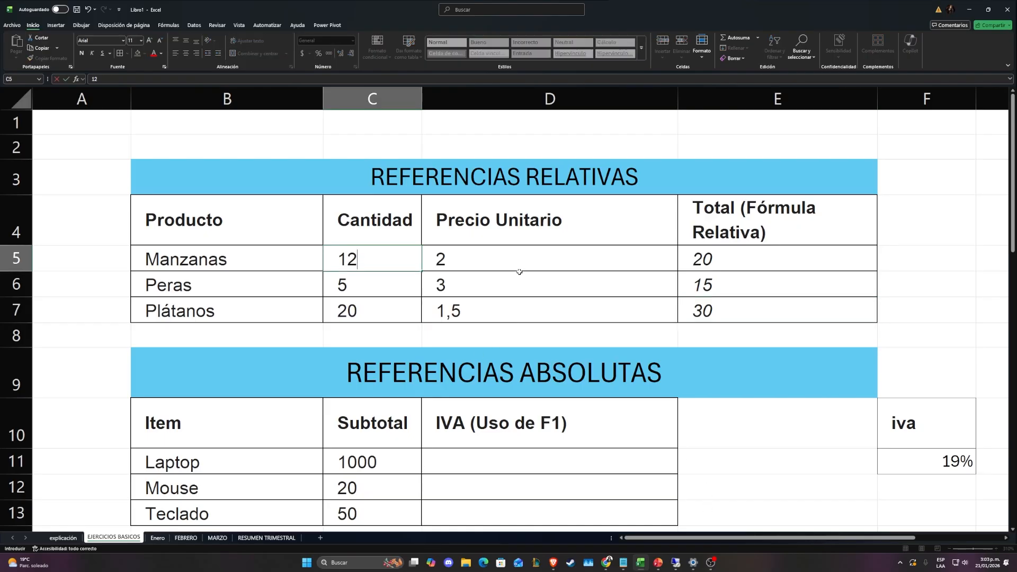
{"action": "key", "text": "Return"}
{"action": "type", "text": "10"}
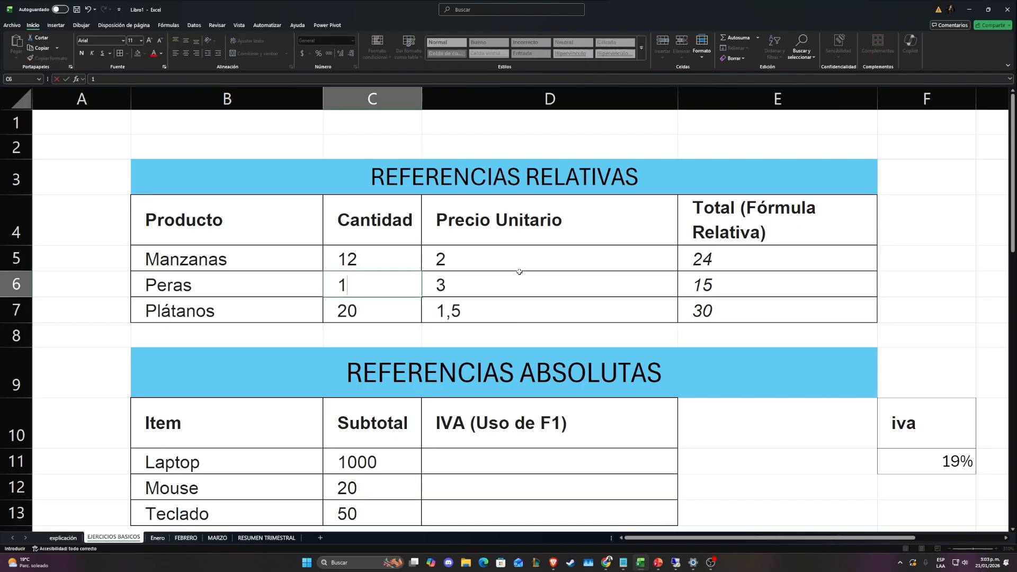
{"action": "key", "text": "Return"}
{"action": "type", "text": "12"}
{"action": "key", "text": "ctrl+Return"}
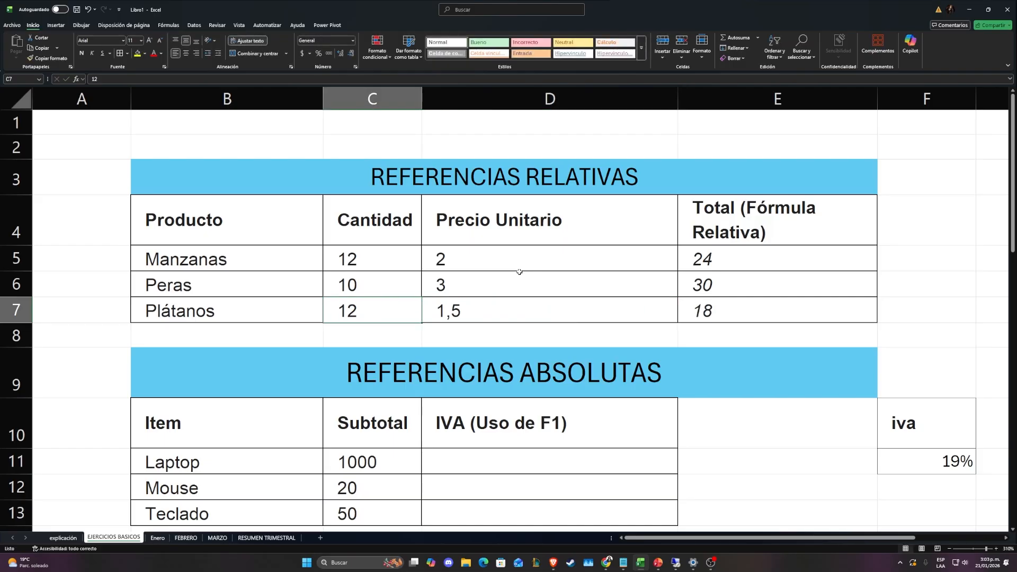
Review the items and their subtotals in the REFERENCIAS ABSOLUTAS table
{"action": "scroll", "coordinate": [519, 272], "scroll_direction": "down", "scroll_amount": 2}
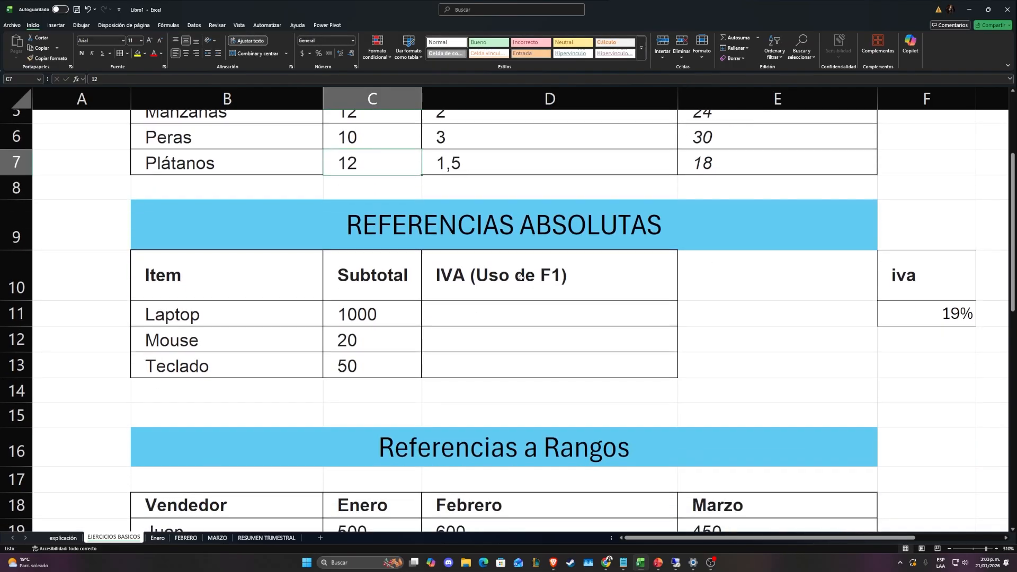
{"action": "scroll", "coordinate": [521, 276], "scroll_direction": "up", "scroll_amount": 1}
{"action": "left_click_drag", "start_coordinate": [651, 538], "coordinate": [680, 539]}
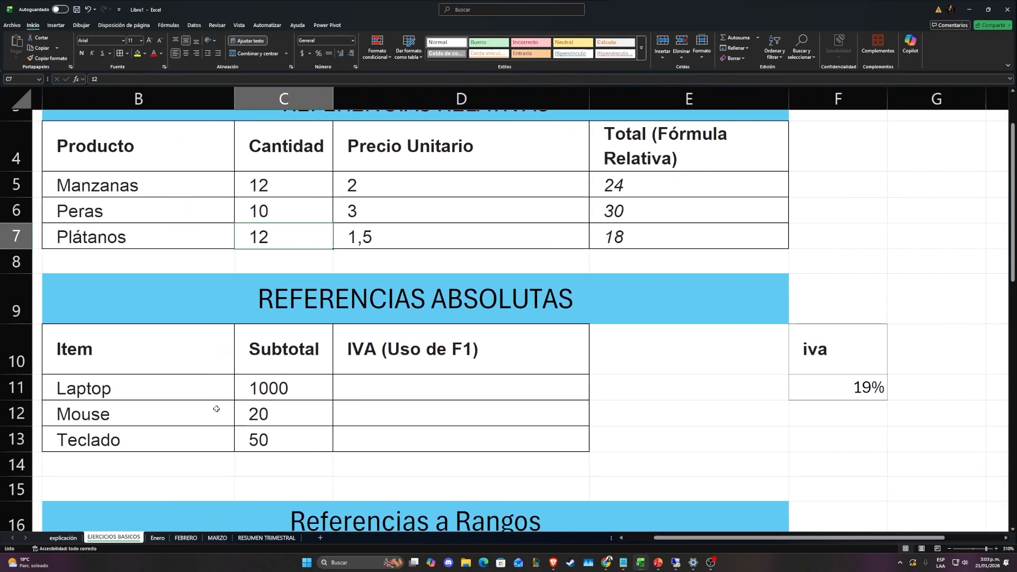
{"action": "left_click", "coordinate": [116, 386]}
{"action": "left_click", "coordinate": [114, 418]}
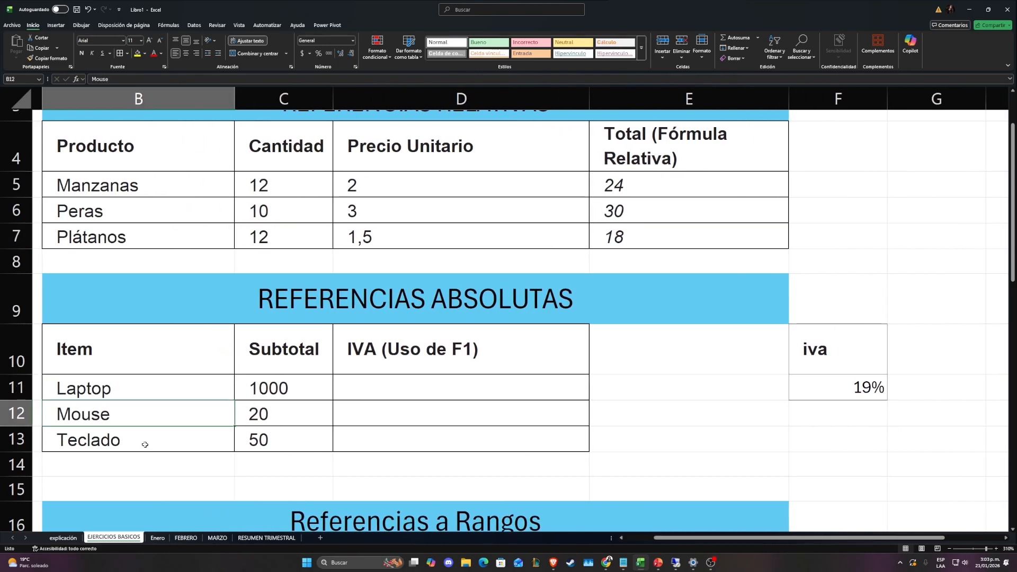
{"action": "left_click_drag", "start_coordinate": [313, 392], "coordinate": [266, 448]}
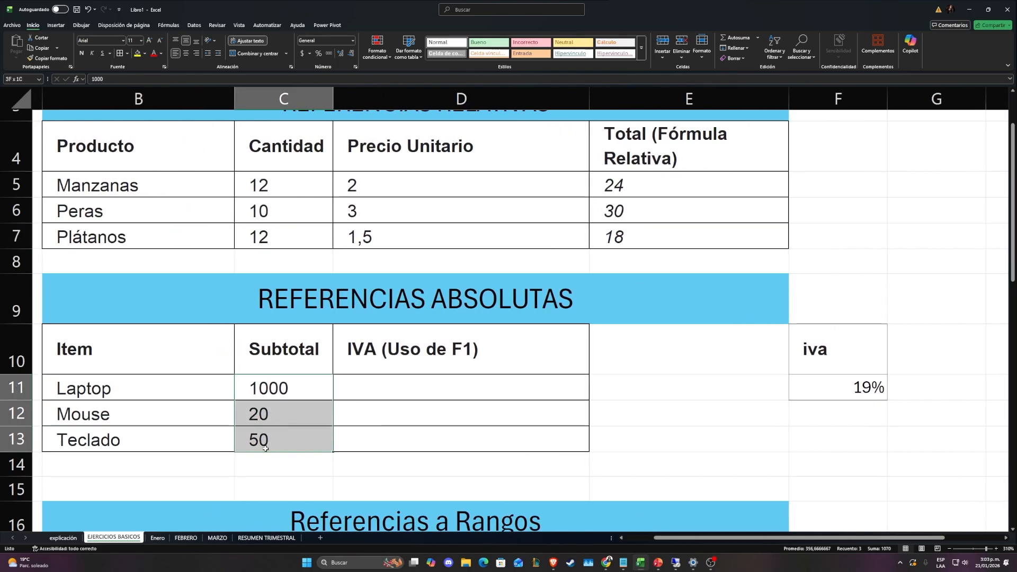
Shorten the header in D10 of the REFERENCIAS ABSOLUTAS table to IVA
{"action": "left_click", "coordinate": [408, 386]}
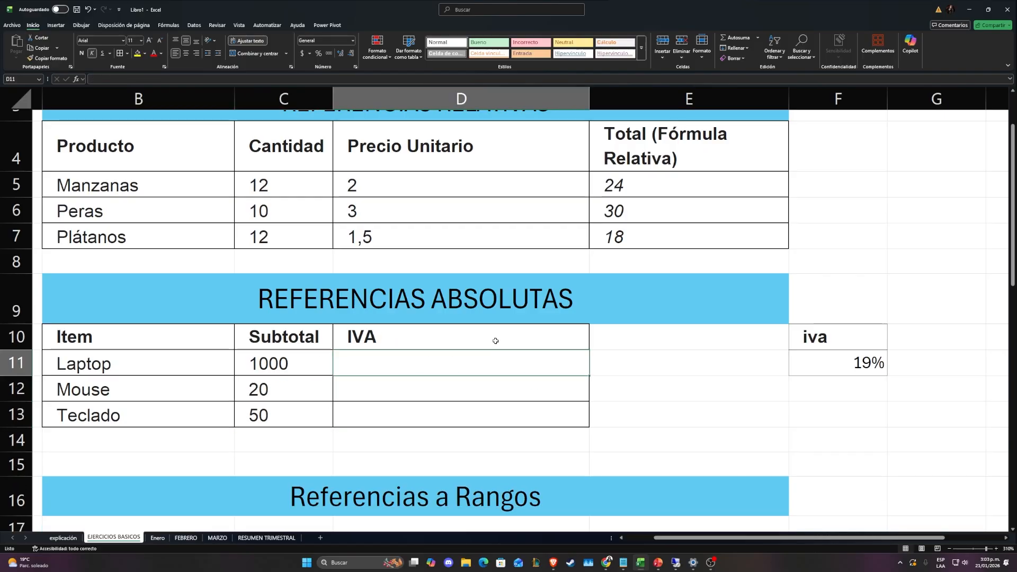
{"action": "mouse_move", "coordinate": [495, 340]}
{"action": "left_mouse_down"}
{"action": "mouse_move", "coordinate": [434, 356]}
{"action": "mouse_move", "coordinate": [489, 355]}
{"action": "left_mouse_up"}
{"action": "left_click", "coordinate": [408, 362]}
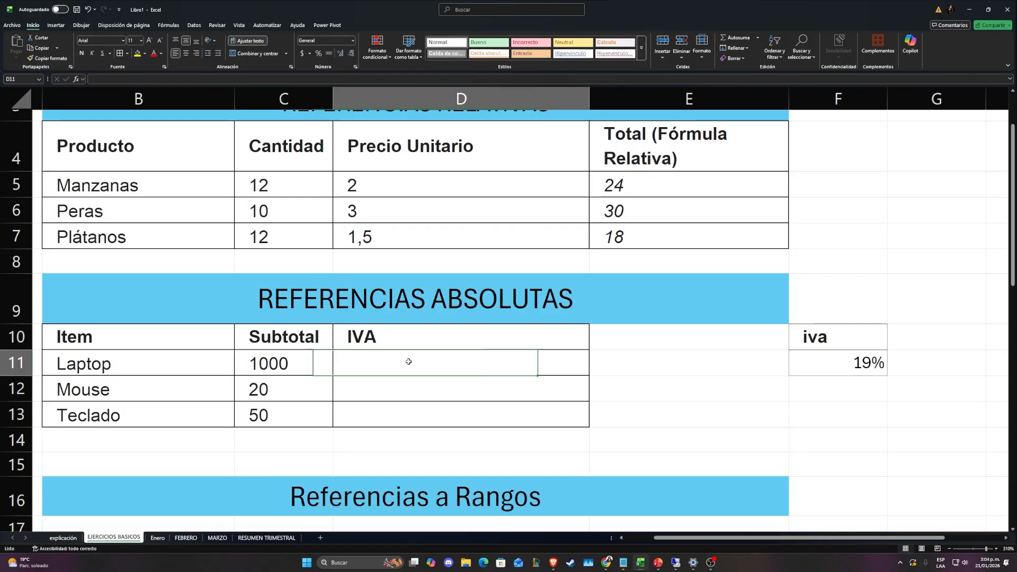
{"action": "left_click", "coordinate": [255, 362]}
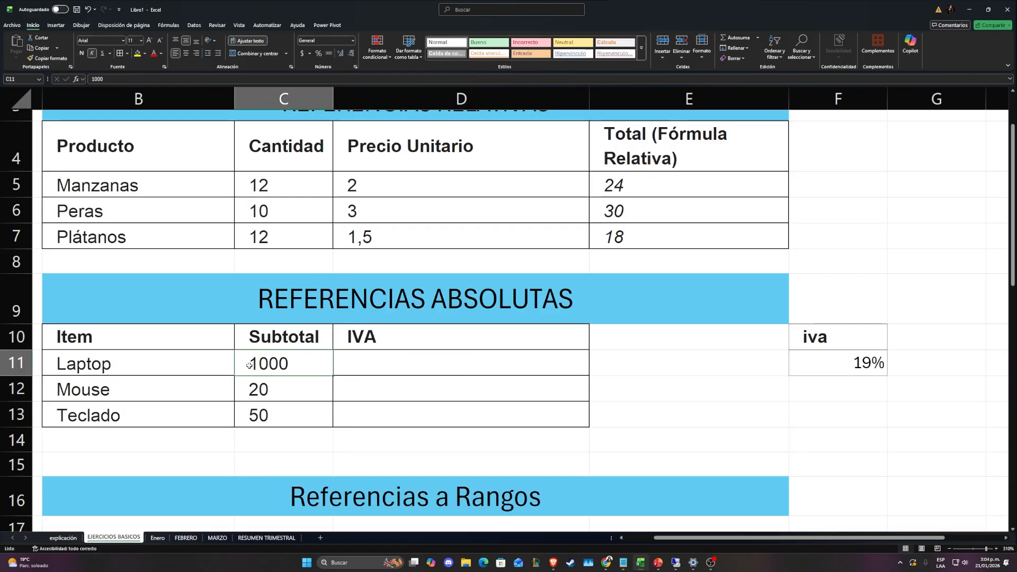
Enter the formula =C11*F11 in D11 to calculate the Laptop's IVA from its subtotal and the iva rate
{"action": "left_click", "coordinate": [436, 370]}
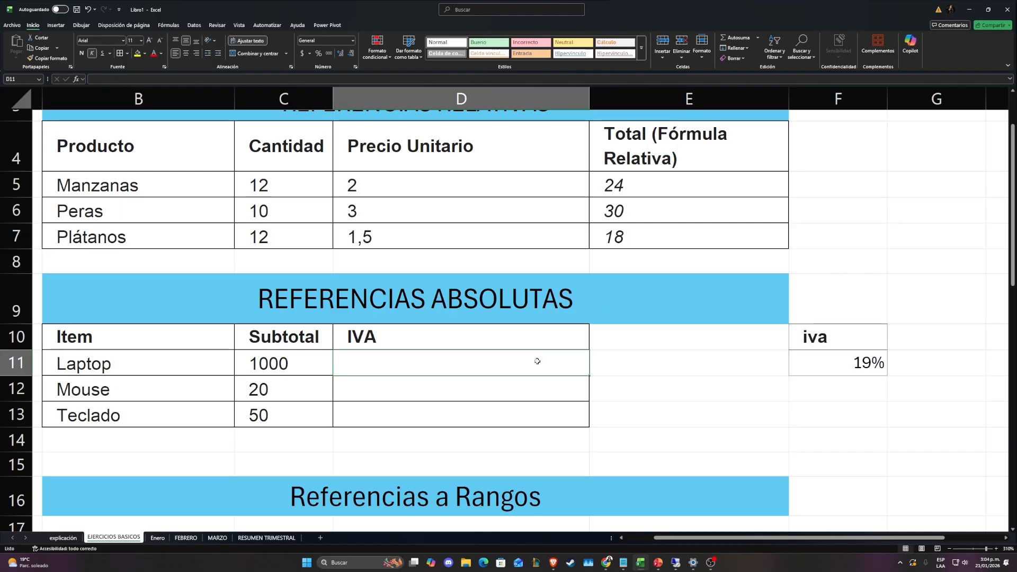
{"action": "type", "text": "="}
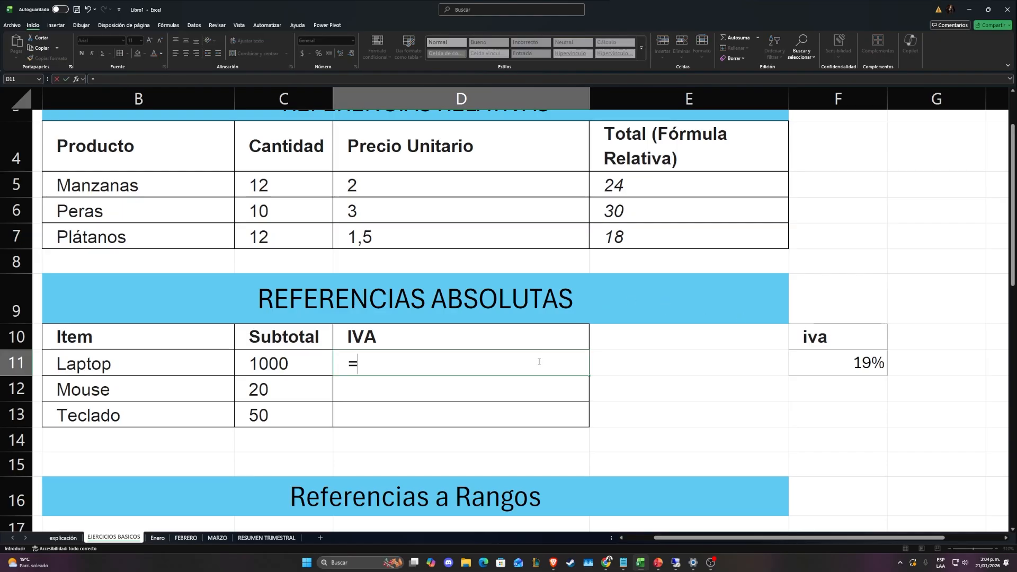
{"action": "left_click", "coordinate": [312, 360]}
{"action": "type", "text": "*"}
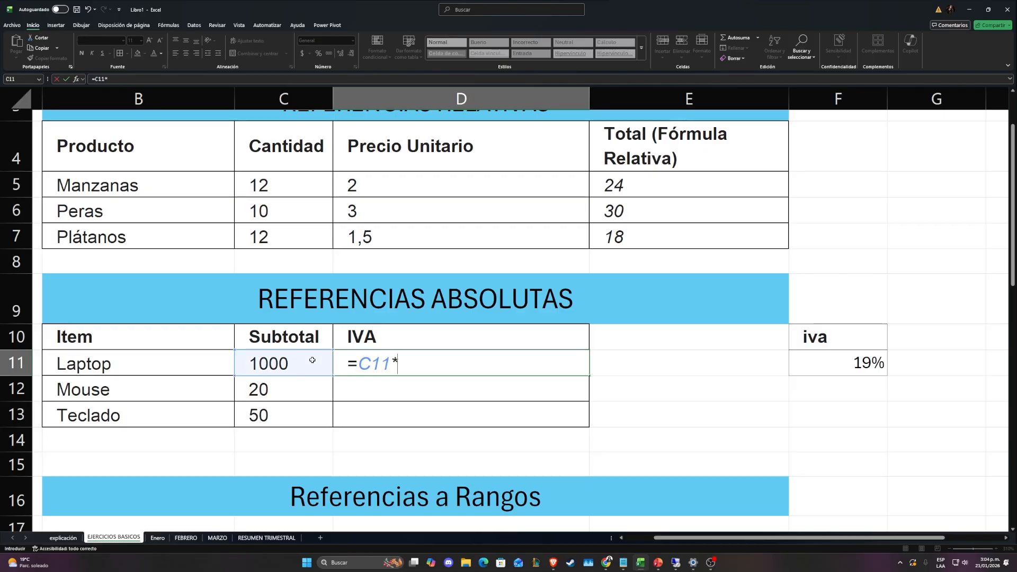
{"action": "left_click", "coordinate": [835, 364]}
{"action": "key", "text": "Return"}
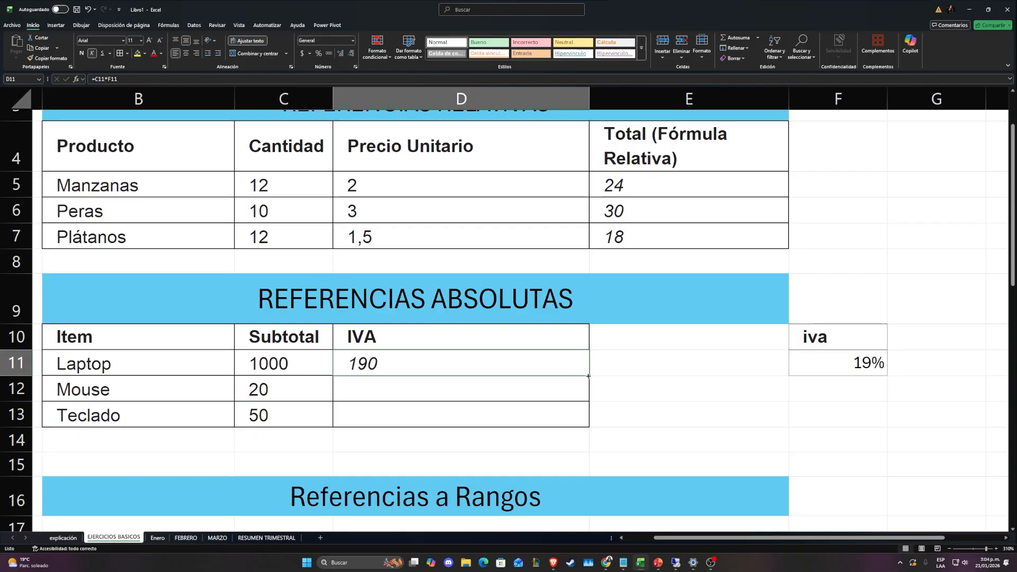
Try filling the relative IVA formula from D11 down to D13, inspect the copy in D12, and clear D12:D13
{"action": "left_click_drag", "start_coordinate": [588, 375], "coordinate": [588, 424]}
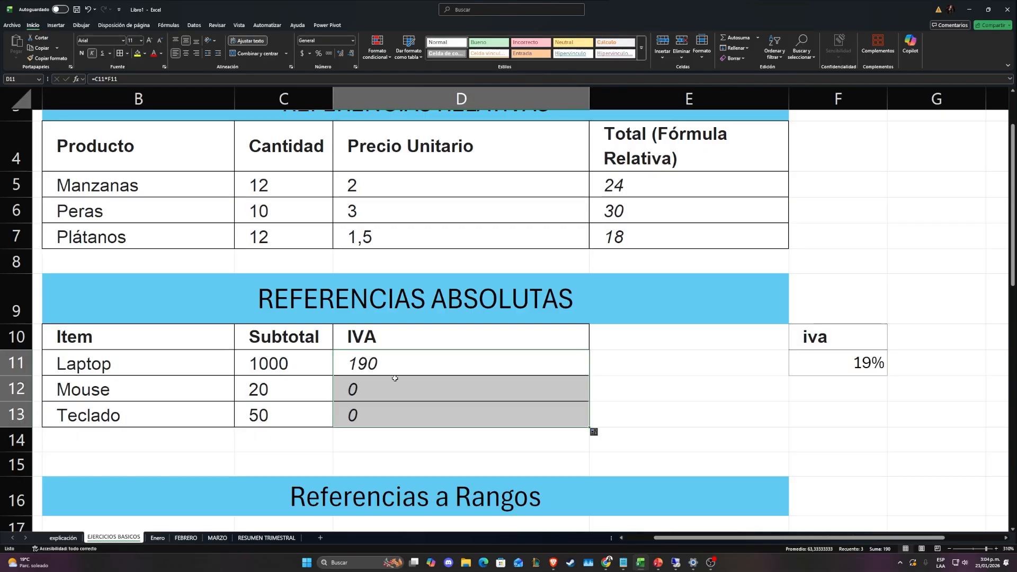
{"action": "double_click", "coordinate": [359, 389]}
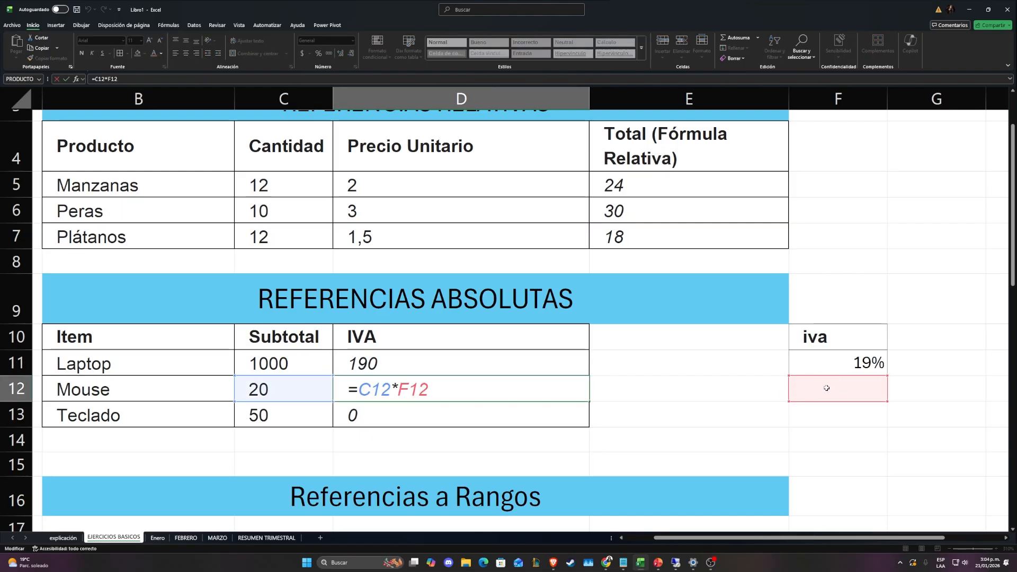
{"action": "key", "text": "Escape"}
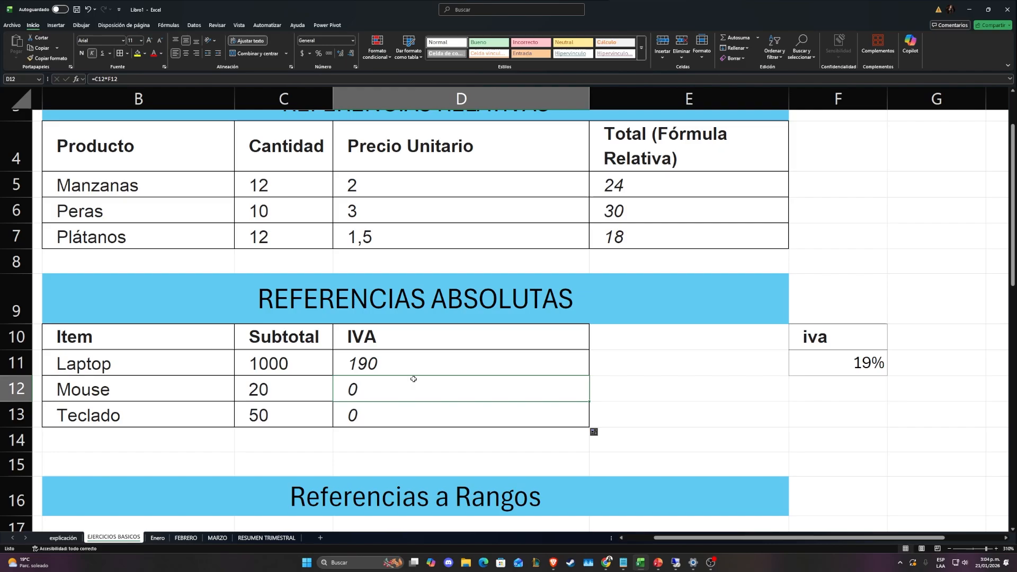
{"action": "left_click_drag", "start_coordinate": [388, 393], "coordinate": [373, 408]}
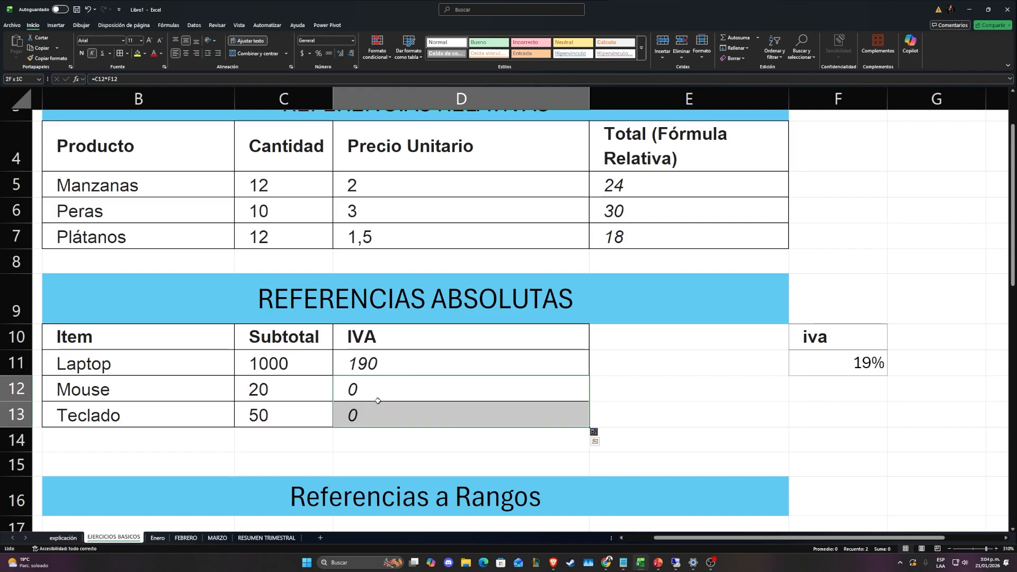
{"action": "key", "text": "Delete"}
Make the iva rate reference absolute in the Laptop's formula in D11, so it reads =C11*$F$11
{"action": "double_click", "coordinate": [371, 363]}
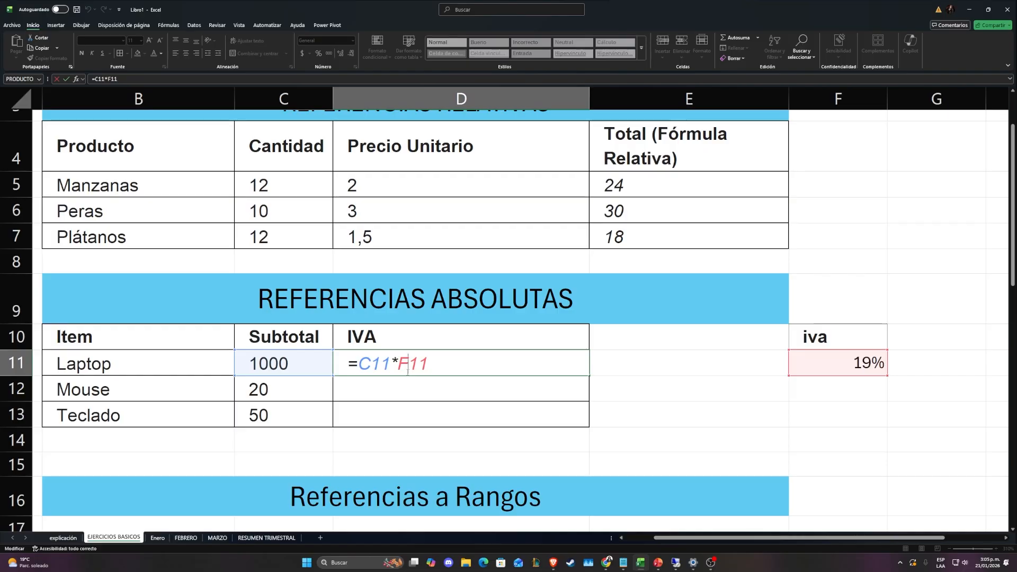
{"action": "type", "text": "$"}
{"action": "left_click", "coordinate": [398, 364]}
{"action": "type", "text": "$"}
{"action": "key", "text": "ctrl+Return"}
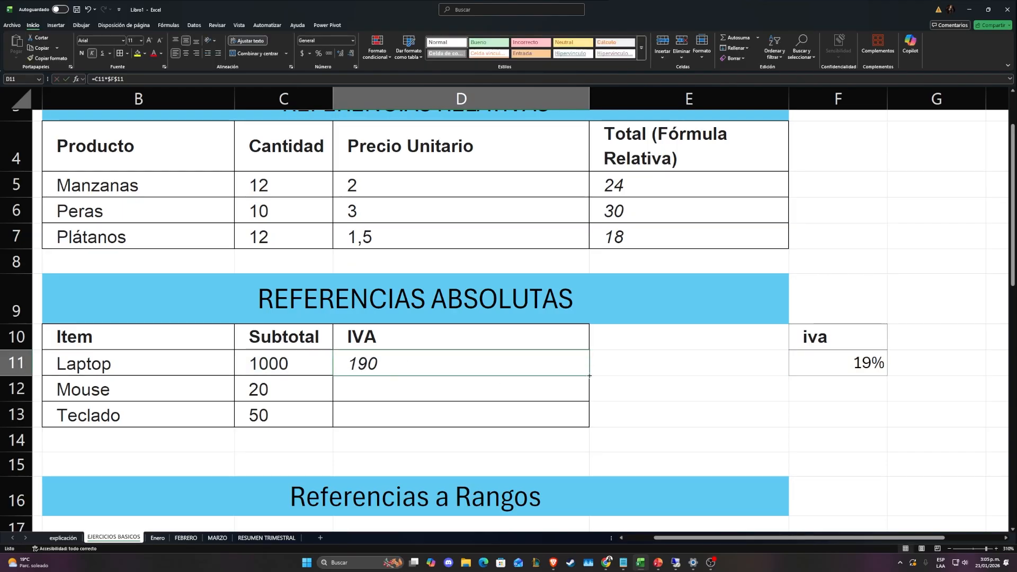
Fill the absolute-reference IVA formula from D11 down to D13 and check the Mouse and Teclado formulas
{"action": "left_click_drag", "start_coordinate": [589, 375], "coordinate": [589, 422]}
{"action": "key", "text": "Down"}
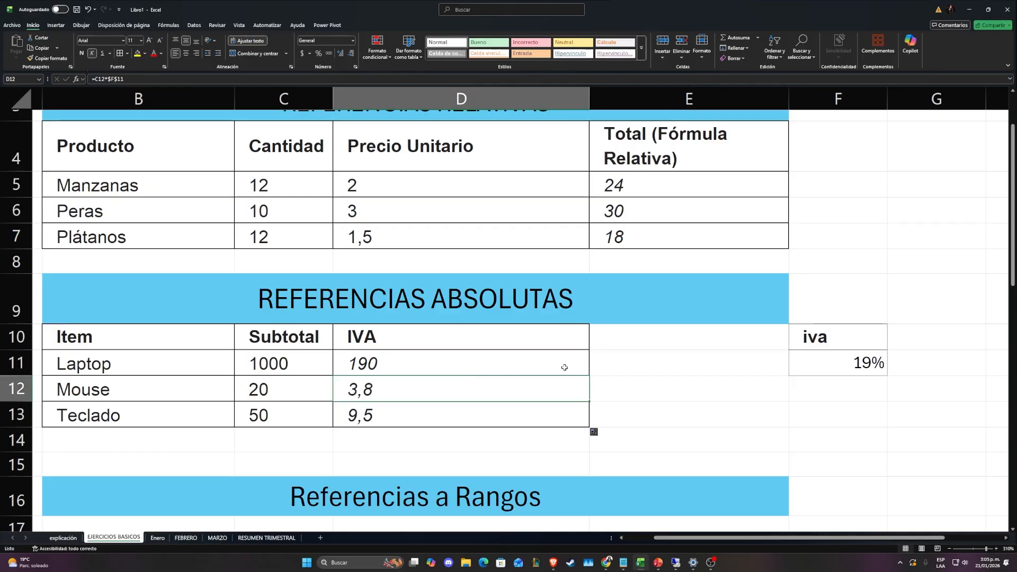
{"action": "left_click", "coordinate": [697, 369]}
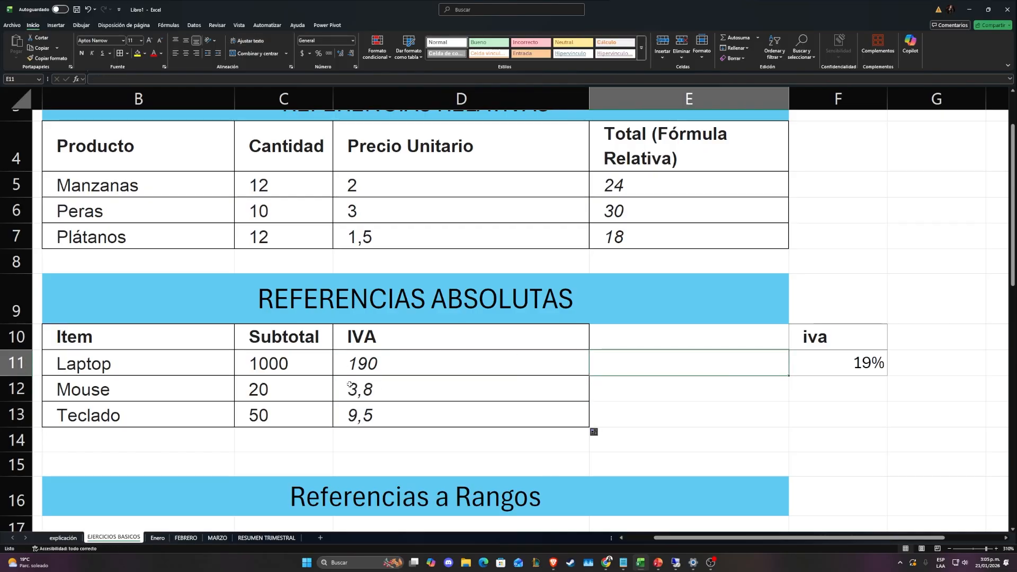
{"action": "left_click", "coordinate": [297, 393]}
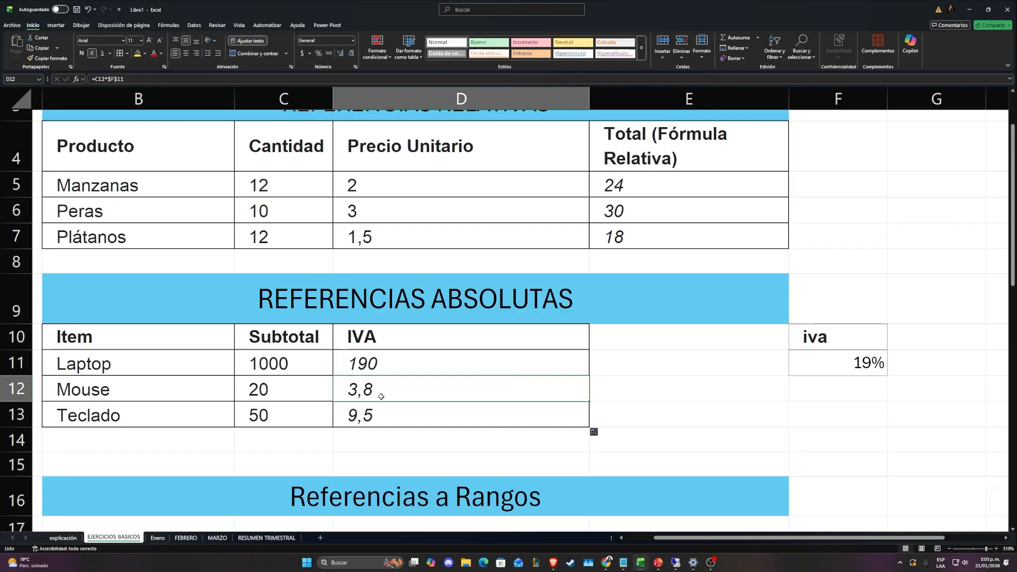
{"action": "key", "text": "Down"}
{"action": "left_click", "coordinate": [377, 420]}
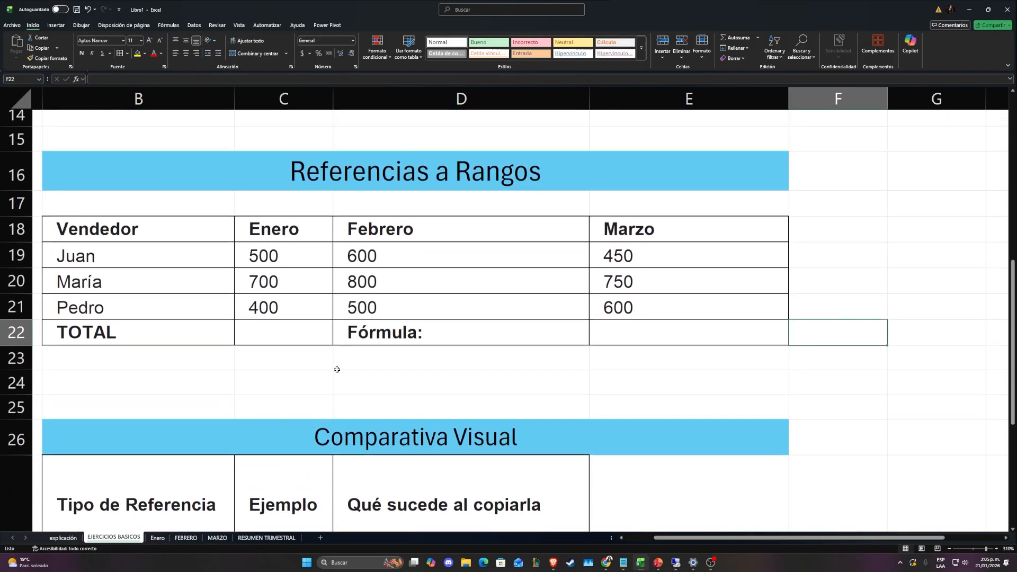
Examine the sellers' monthly sales figures in the Referencias a Rangos table
{"action": "scroll", "coordinate": [336, 367], "scroll_direction": "up", "scroll_amount": 1}
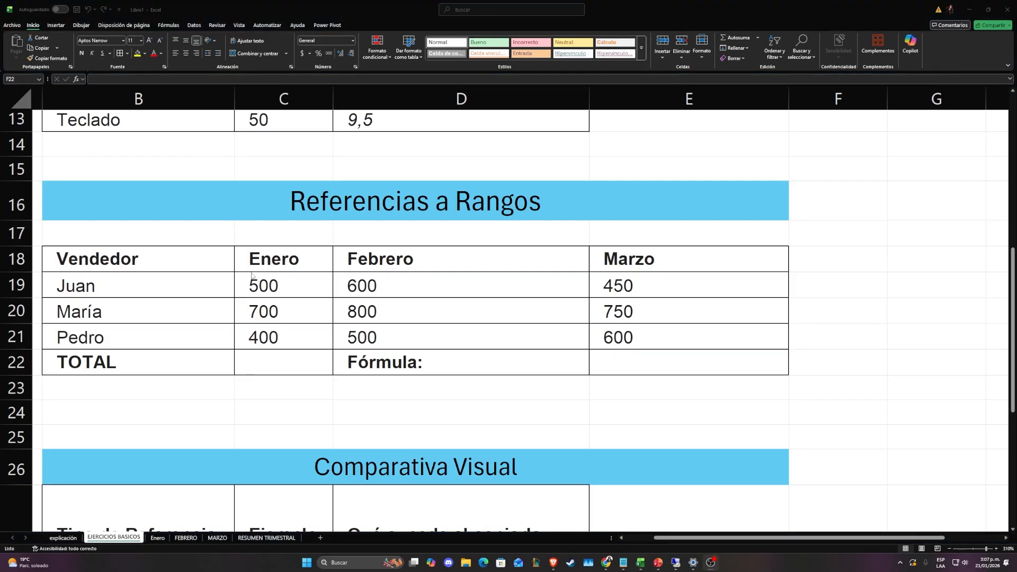
{"action": "left_click_drag", "start_coordinate": [253, 276], "coordinate": [267, 332]}
{"action": "key", "text": "Up"}
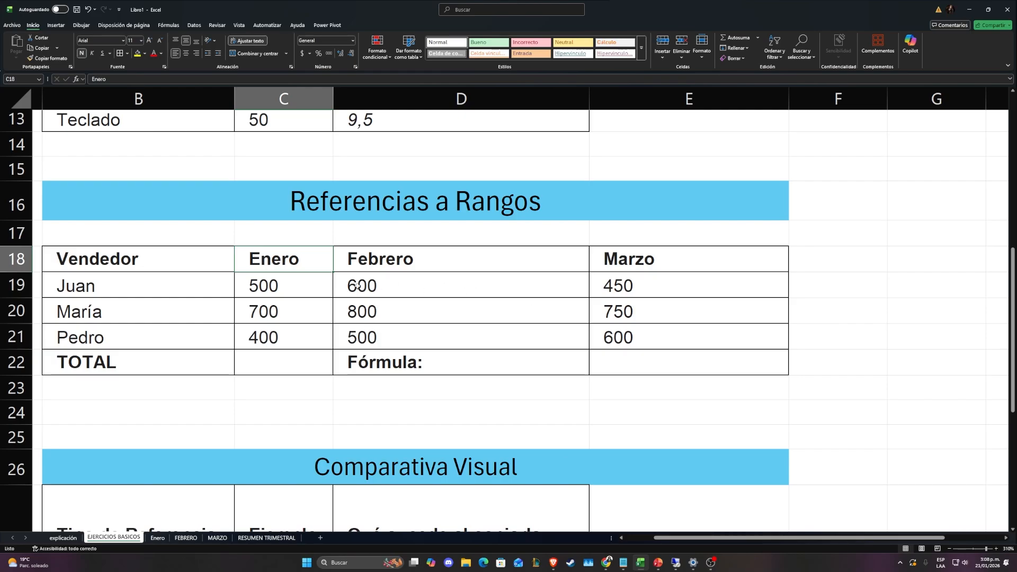
{"action": "left_click_drag", "start_coordinate": [285, 285], "coordinate": [465, 341]}
Enter the formula =SUMA(C19:E21) in E22 to total all sellers' sales from Enero to Marzo
{"action": "left_click", "coordinate": [613, 356]}
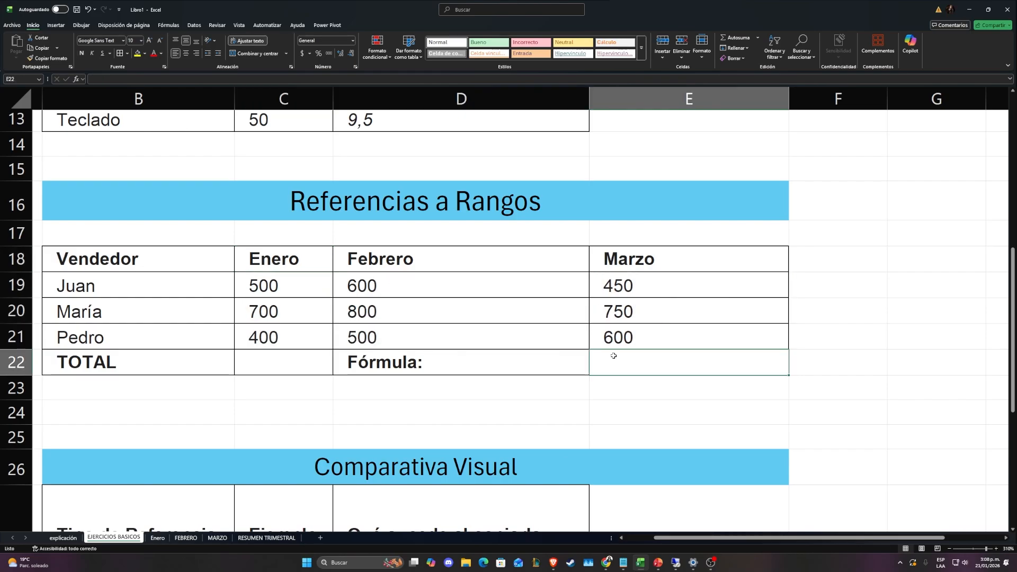
{"action": "type", "text": "="}
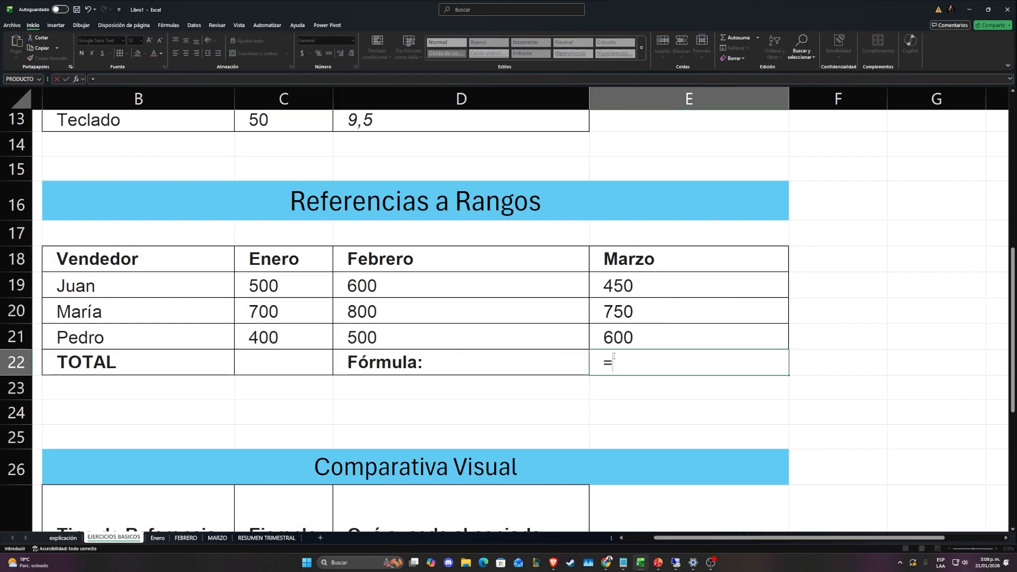
{"action": "type", "text": "SUMA("}
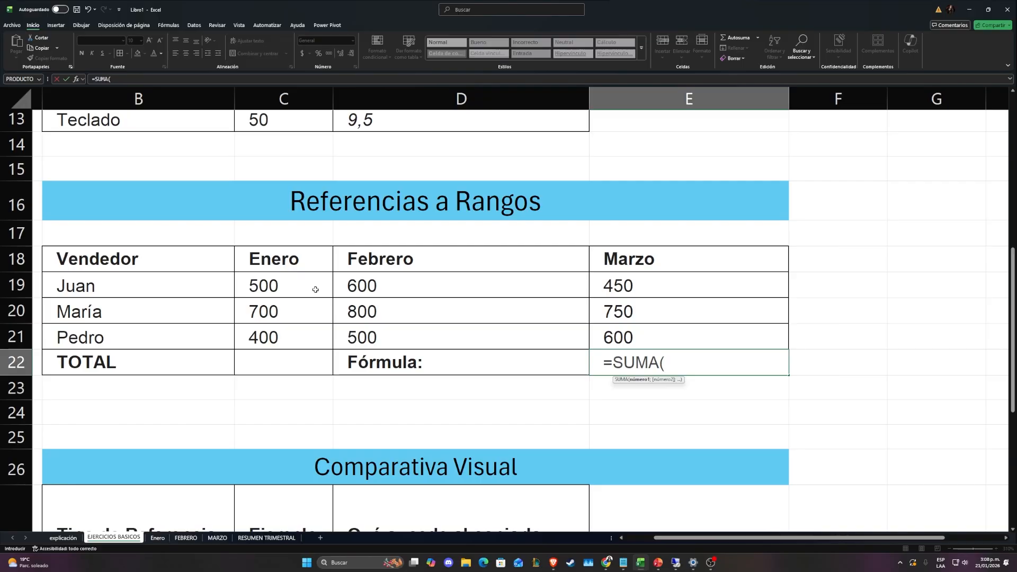
{"action": "type", "text": "C19"}
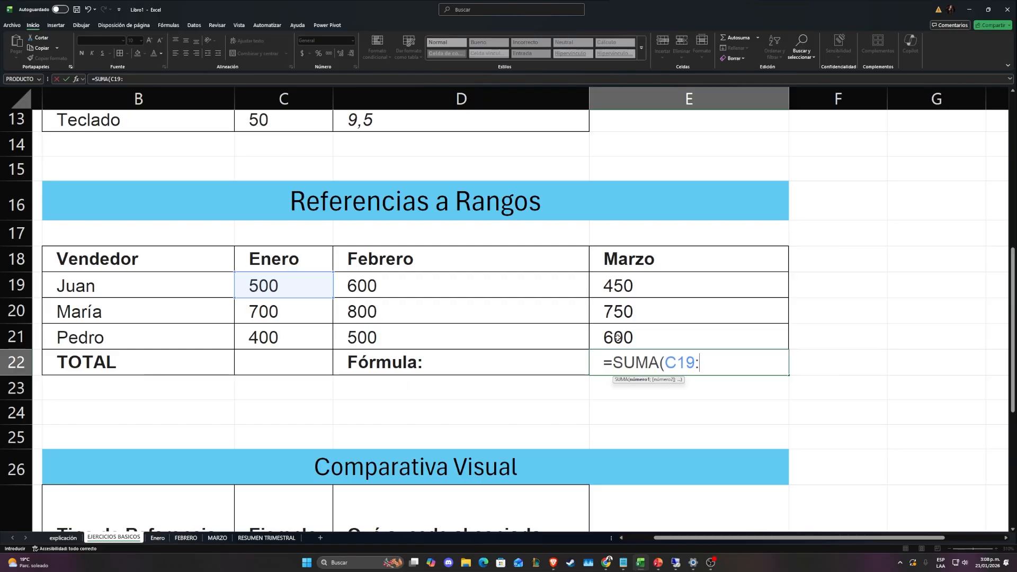
{"action": "type", "text": ":E"}
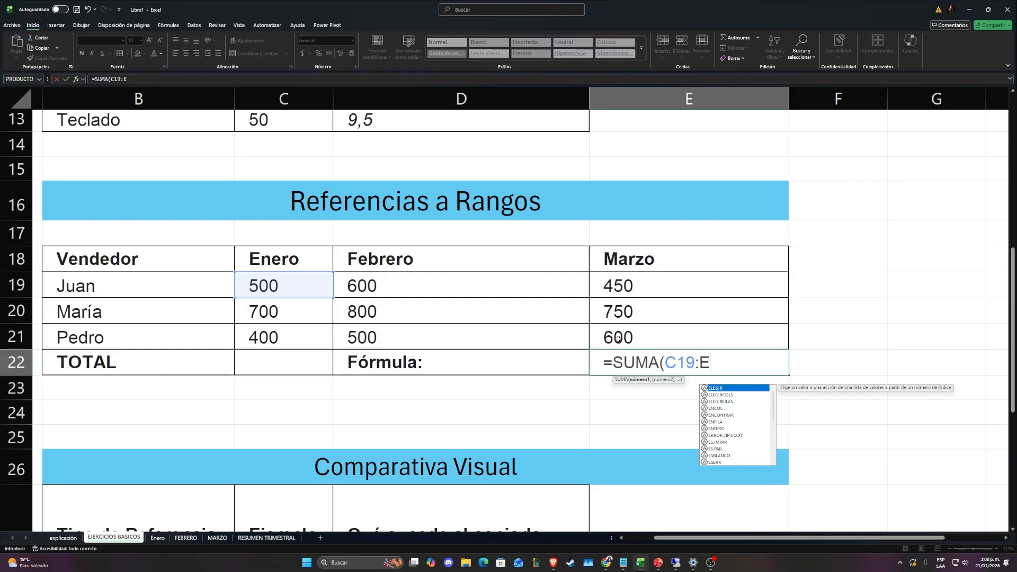
{"action": "type", "text": "21)"}
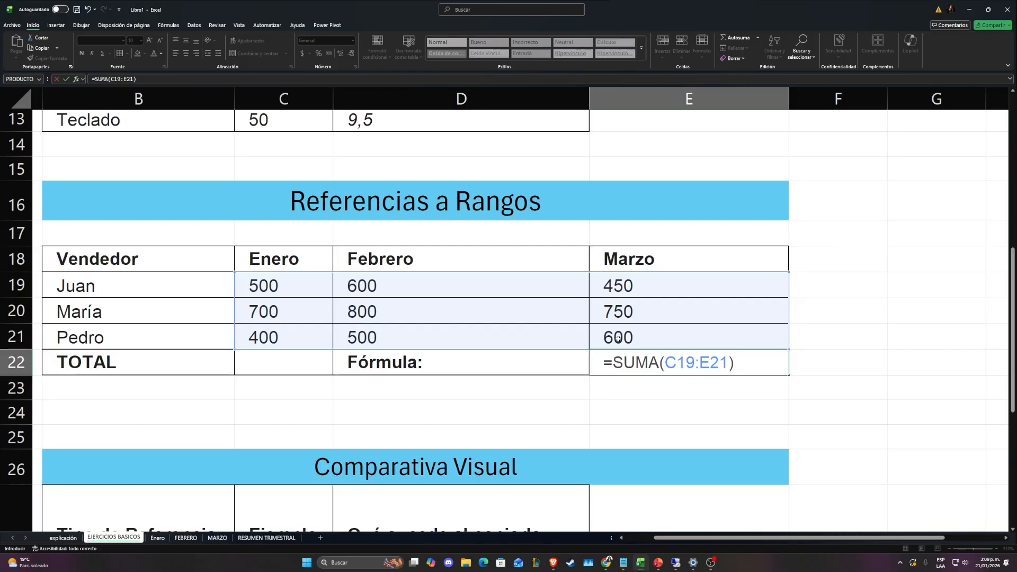
{"action": "key", "text": "Return"}
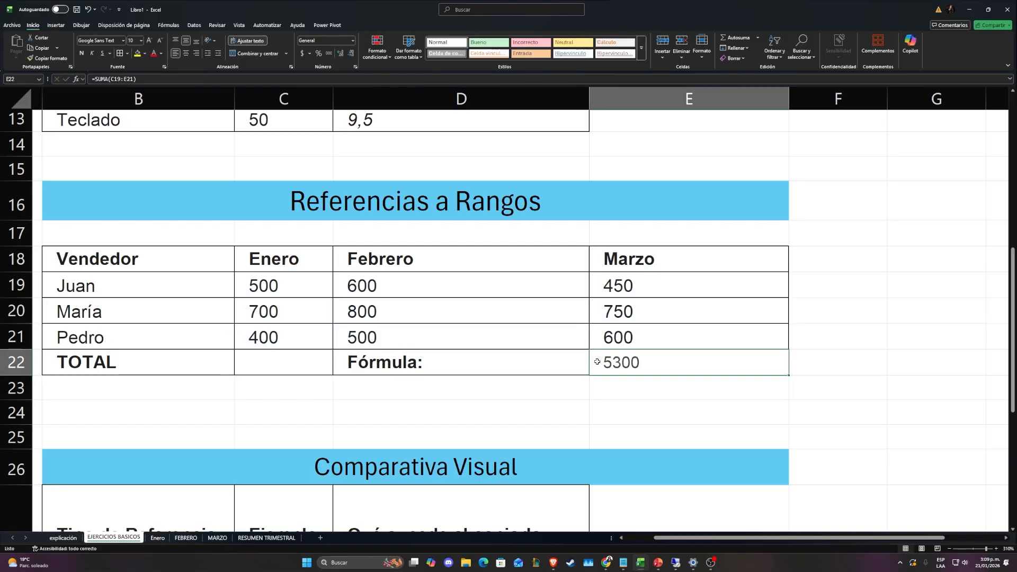
Change the sales figures in the Referencias a Rangos table: set D20 to 1000 and D21, E19 and E21 to 1
{"action": "left_click", "coordinate": [390, 308]}
{"action": "type", "text": "1000"}
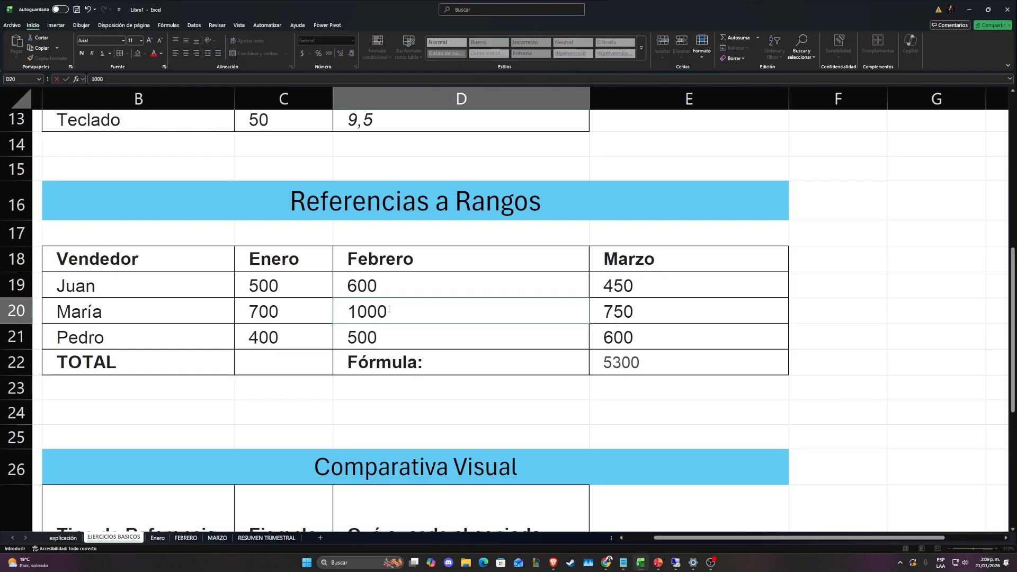
{"action": "left_click", "coordinate": [621, 339]}
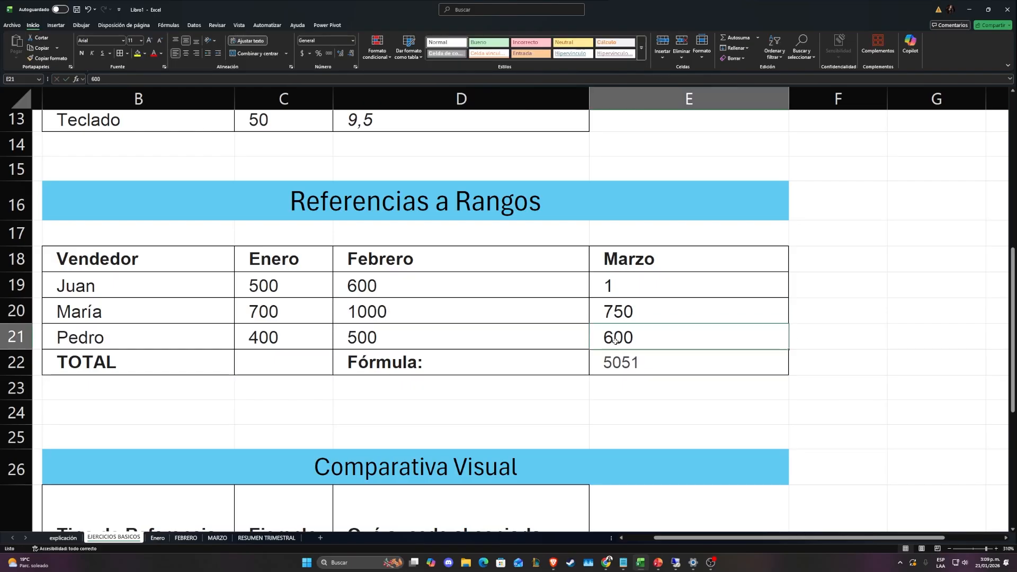
{"action": "type", "text": "1"}
{"action": "left_click", "coordinate": [521, 340]}
{"action": "type", "text": "1"}
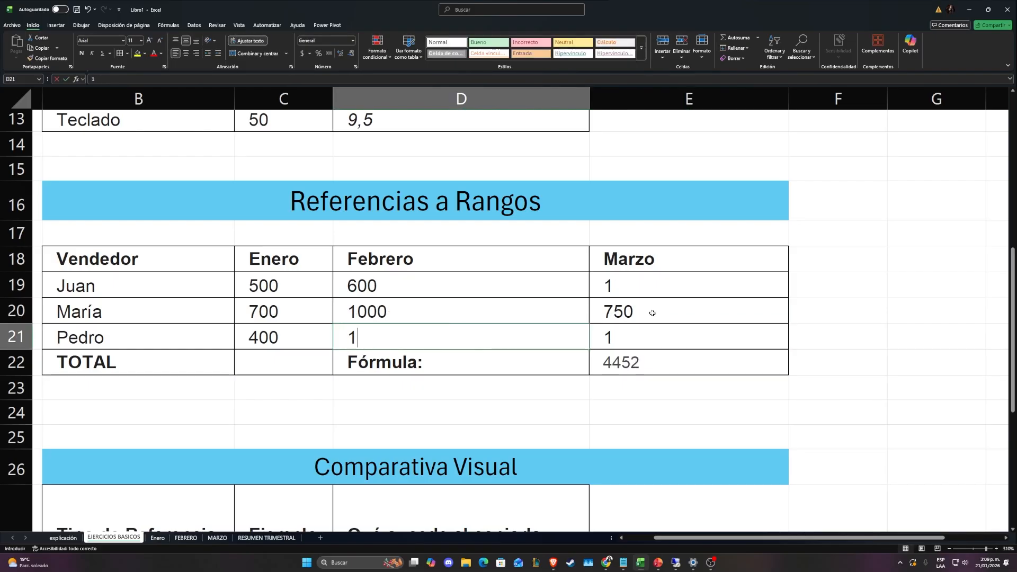
{"action": "left_click", "coordinate": [652, 313]}
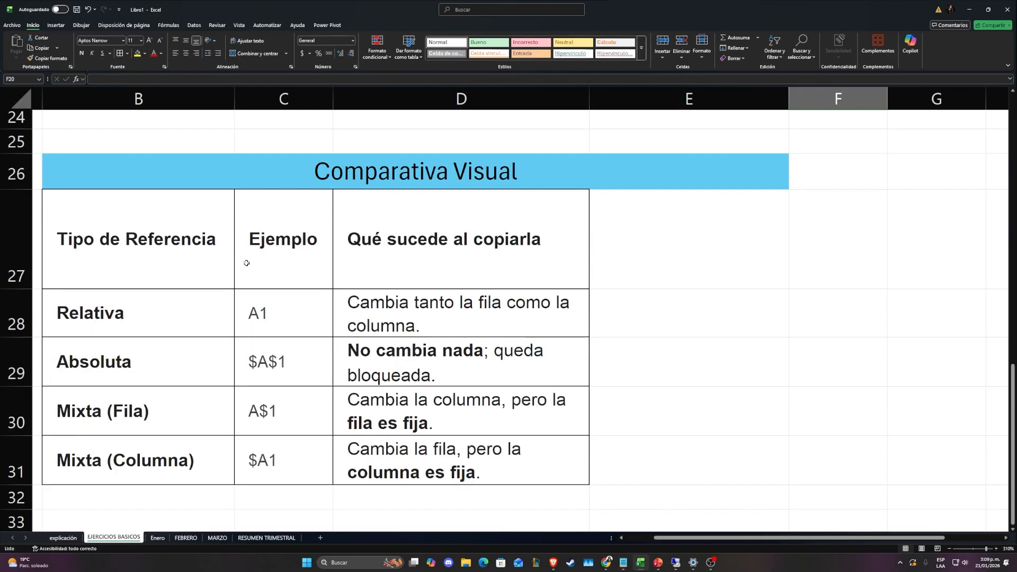
Review the Comparativa Visual table's examples and copy behaviour for the relative, absolute, mixed-row and mixed-column references
{"action": "left_click_drag", "start_coordinate": [228, 315], "coordinate": [119, 311]}
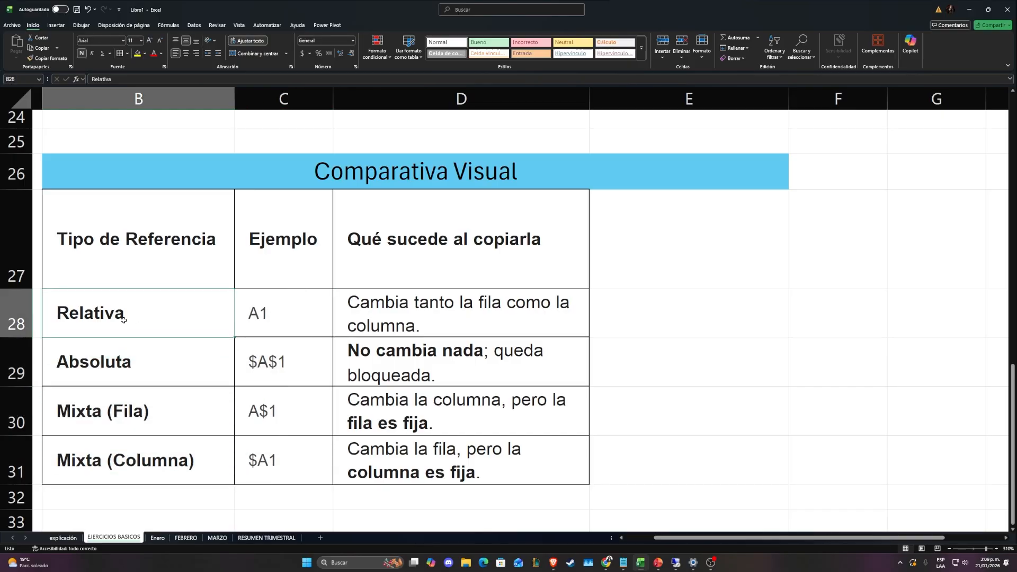
{"action": "left_click", "coordinate": [252, 313]}
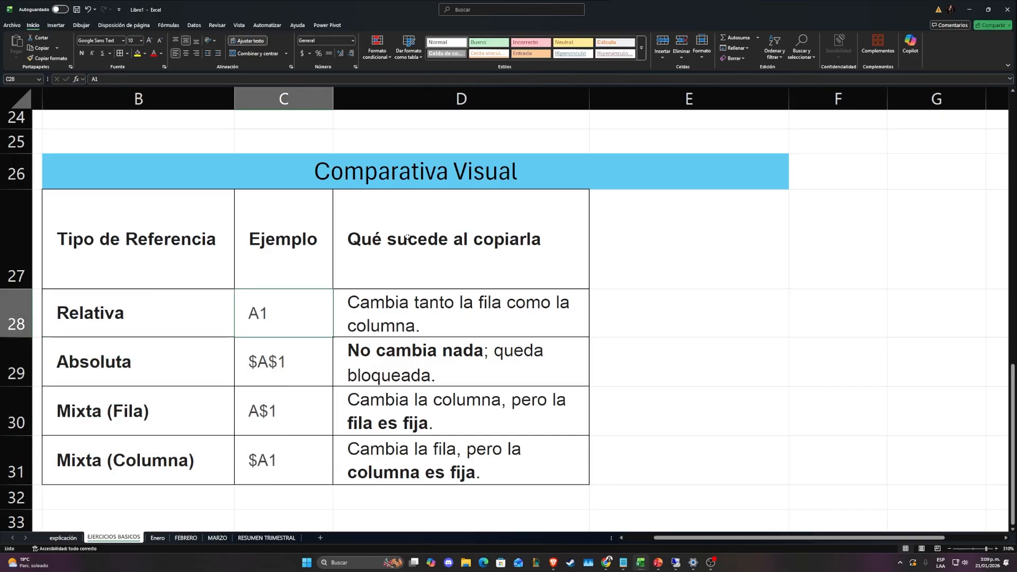
{"action": "left_click", "coordinate": [400, 306]}
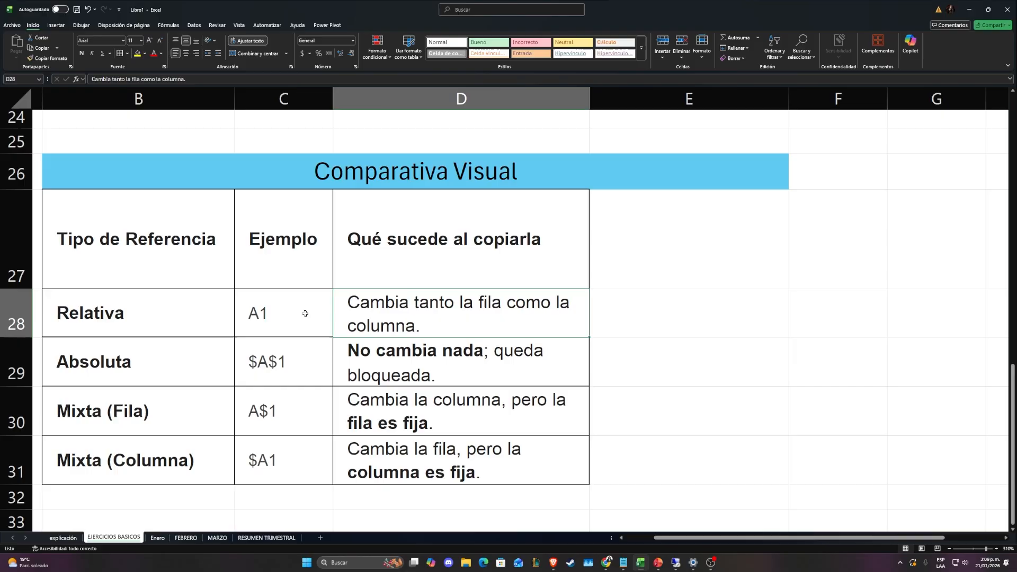
{"action": "left_click", "coordinate": [266, 311]}
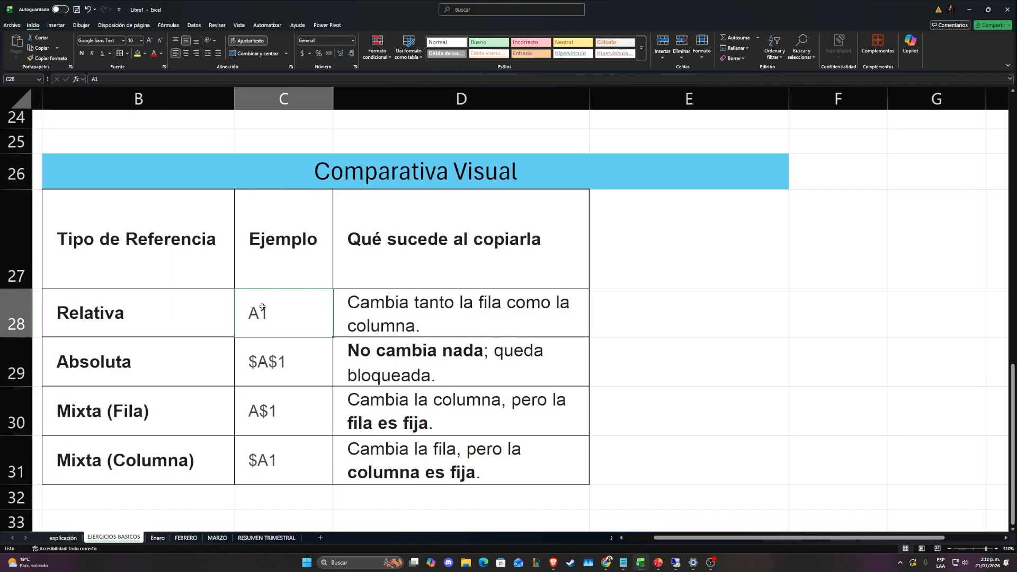
{"action": "left_click", "coordinate": [151, 366]}
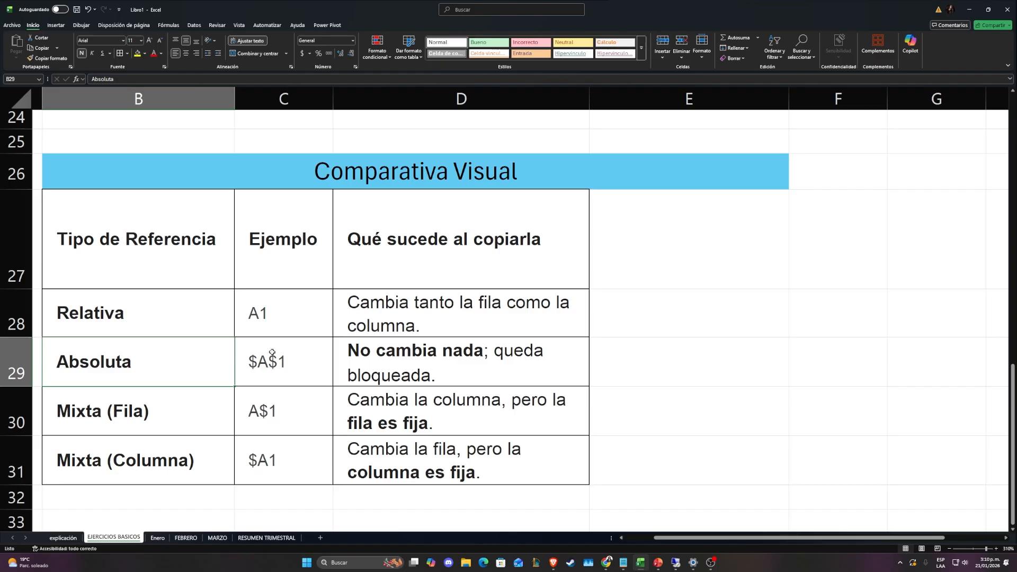
{"action": "scroll", "coordinate": [127, 329], "scroll_direction": "down", "scroll_amount": 2}
{"action": "scroll", "coordinate": [127, 328], "scroll_direction": "up", "scroll_amount": 2}
{"action": "scroll", "coordinate": [125, 350], "scroll_direction": "down", "scroll_amount": 2}
{"action": "left_click", "coordinate": [127, 338]}
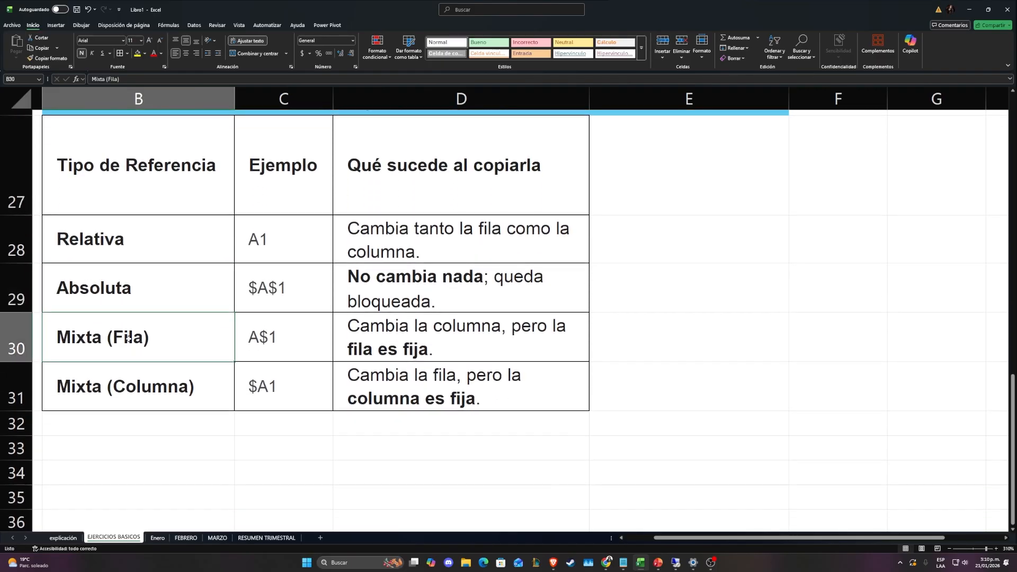
{"action": "scroll", "coordinate": [127, 338], "scroll_direction": "up", "scroll_amount": 2}
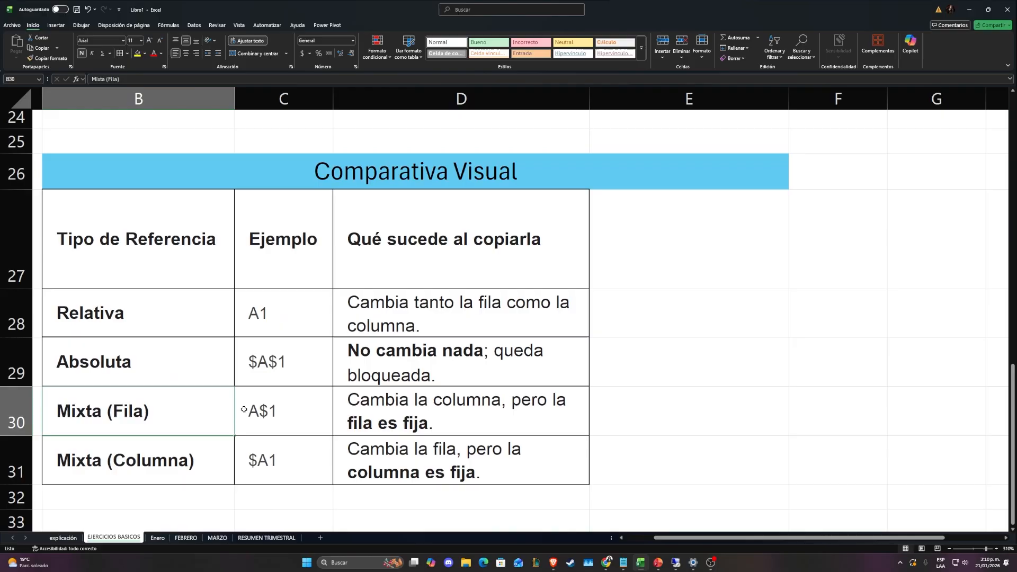
{"action": "left_click", "coordinate": [398, 408]}
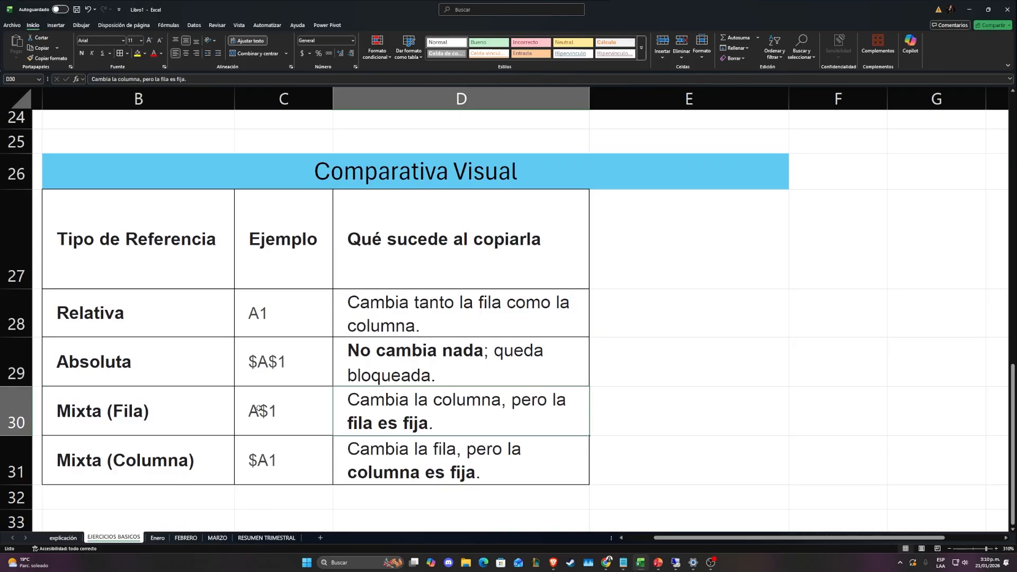
{"action": "left_click", "coordinate": [153, 440]}
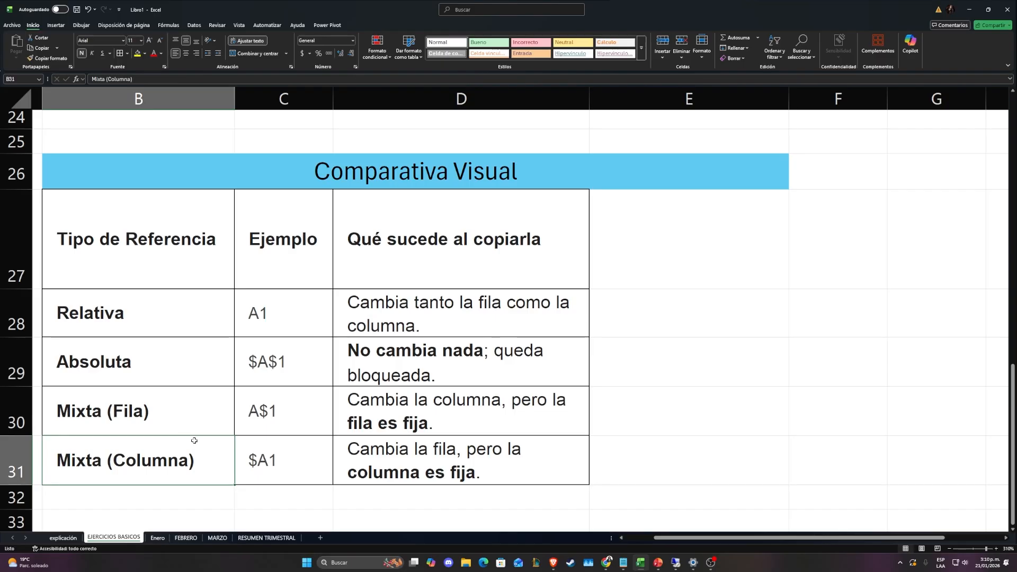
{"action": "left_click", "coordinate": [335, 453]}
{"action": "left_click", "coordinate": [284, 453]}
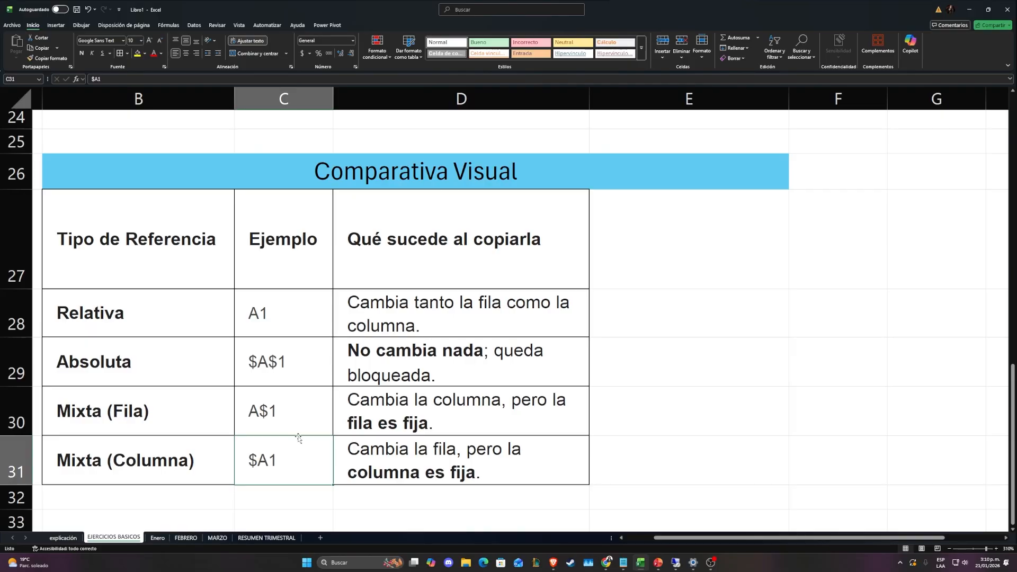
Look through the Enero, FEBRERO and MARZO expense sheets and the RESUMEN TRIMESTRAL table
{"action": "left_click", "coordinate": [157, 538]}
{"action": "left_click", "coordinate": [568, 333]}
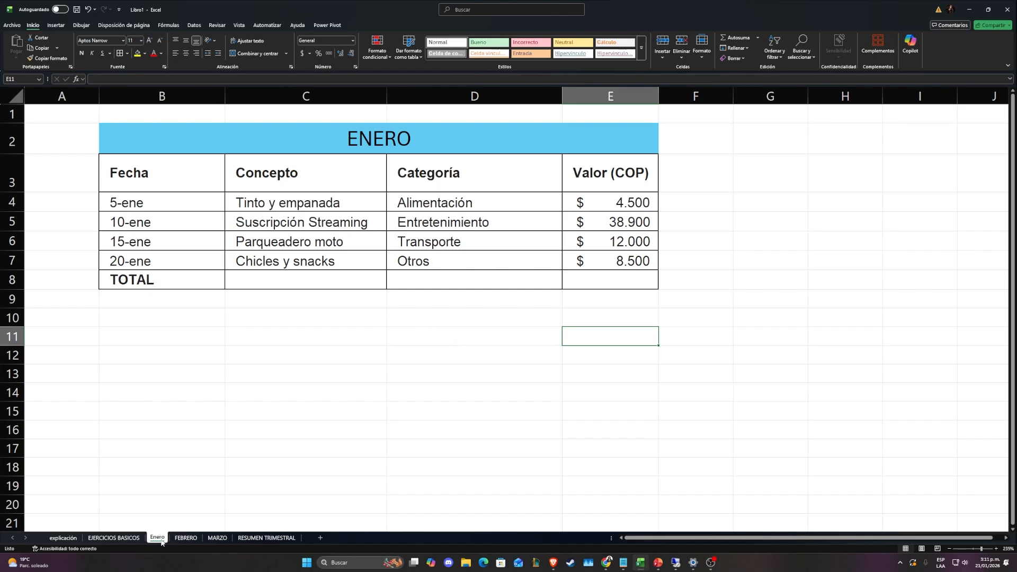
{"action": "left_click", "coordinate": [185, 538]}
{"action": "left_click", "coordinate": [217, 538]}
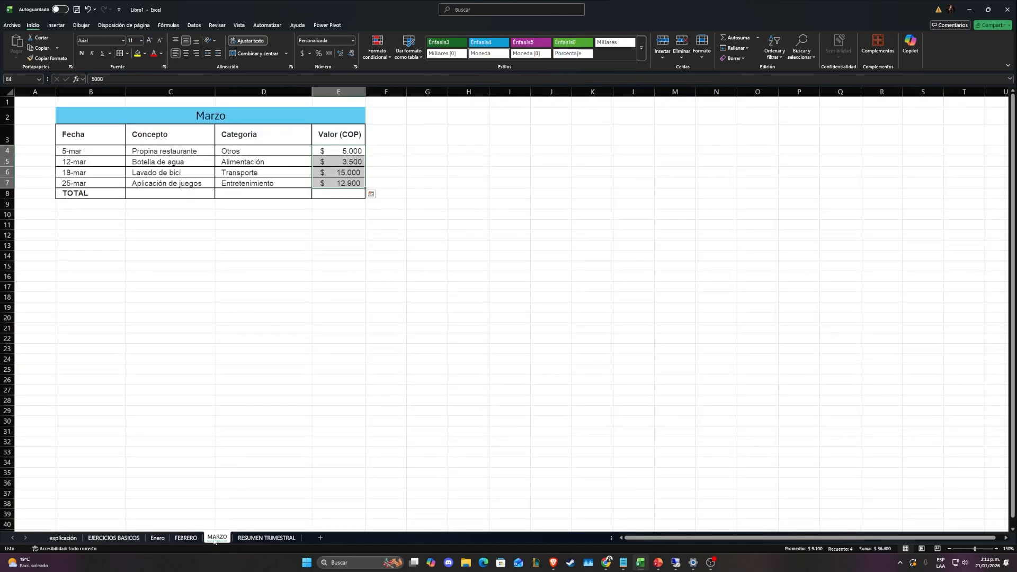
{"action": "left_click", "coordinate": [251, 538]}
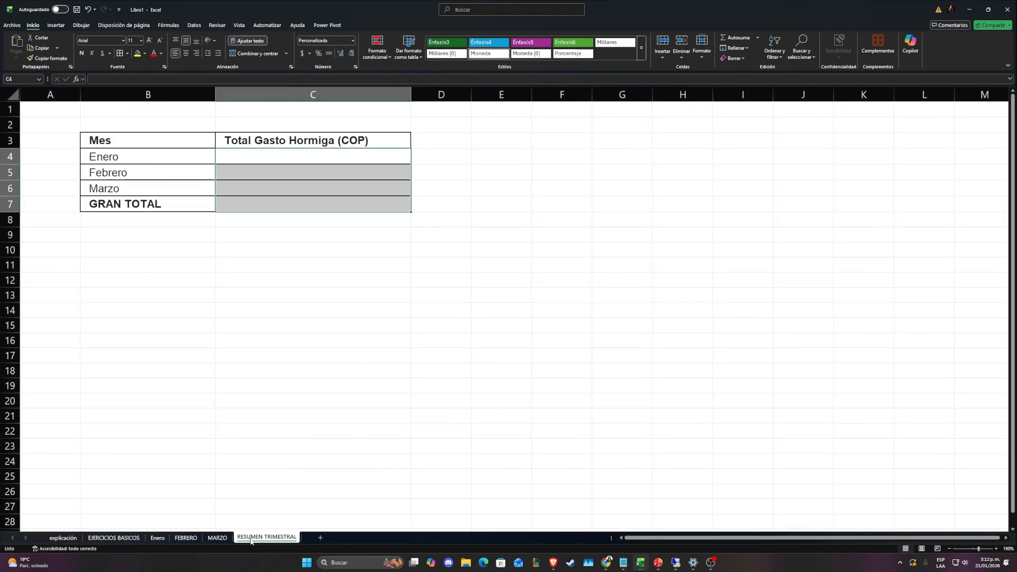
{"action": "left_click", "coordinate": [157, 538]}
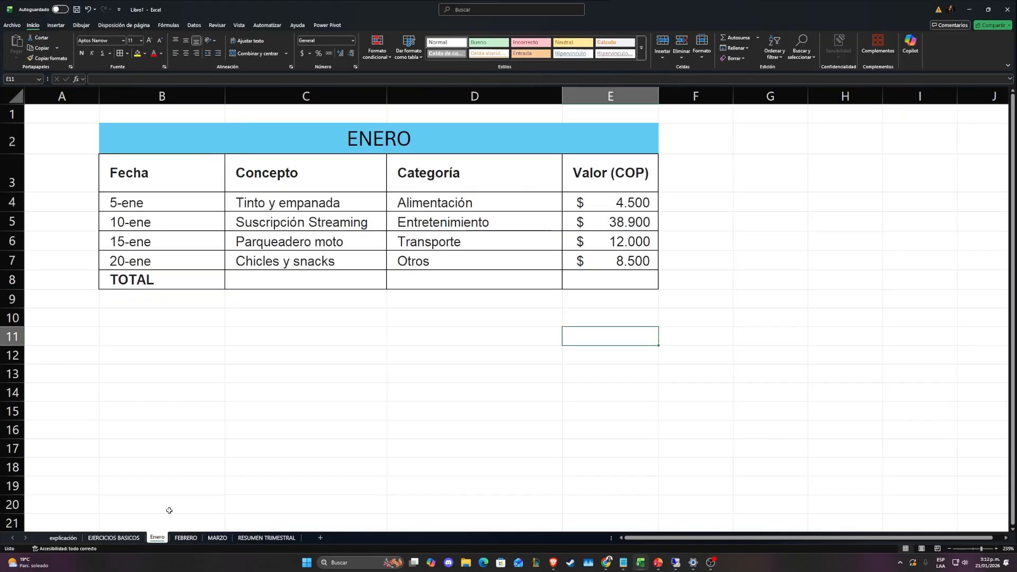
{"action": "left_click", "coordinate": [171, 469]}
{"action": "left_click", "coordinate": [182, 538]}
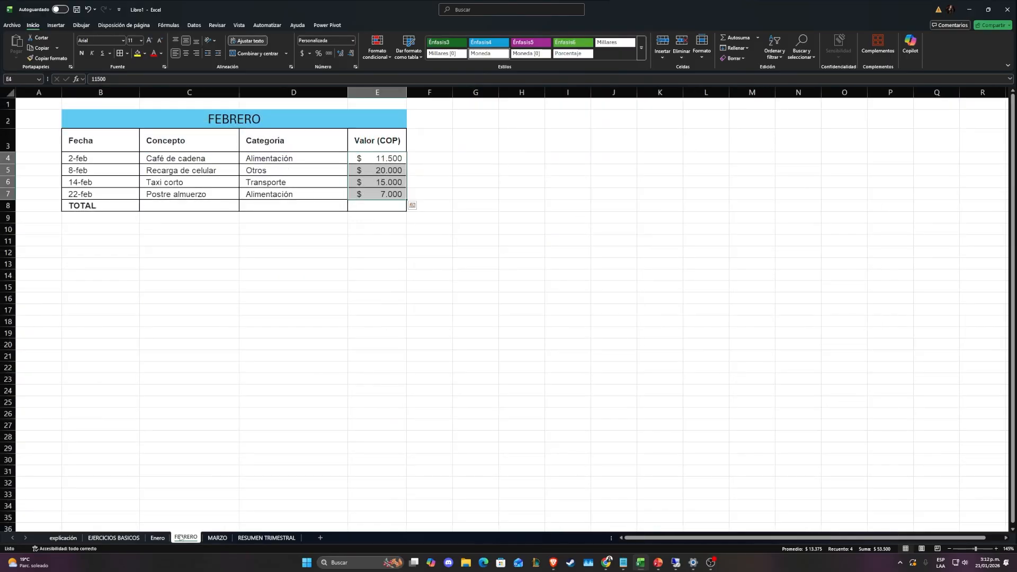
{"action": "left_click", "coordinate": [221, 537]}
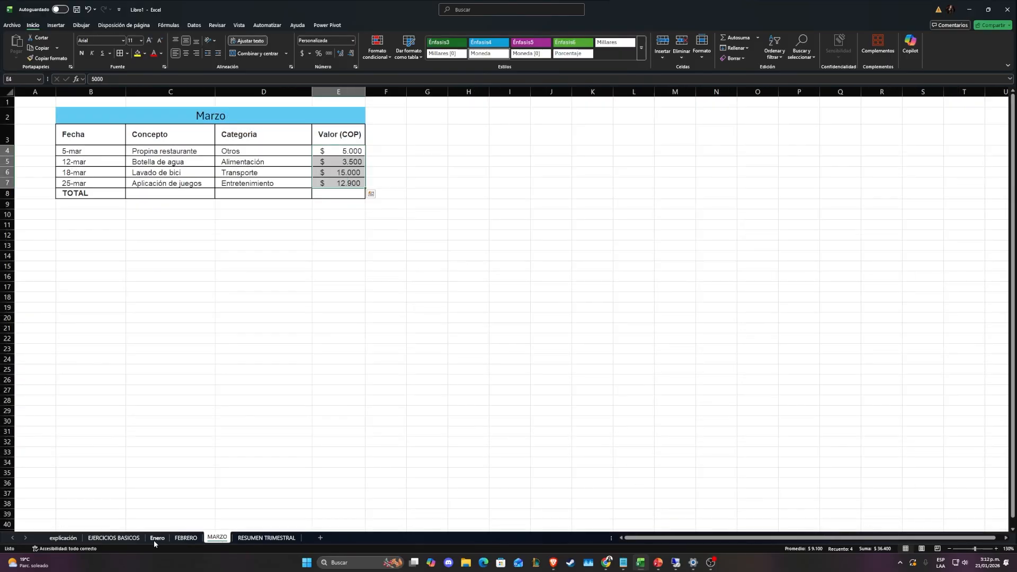
{"action": "left_click", "coordinate": [266, 537]}
{"action": "left_click", "coordinate": [291, 449]}
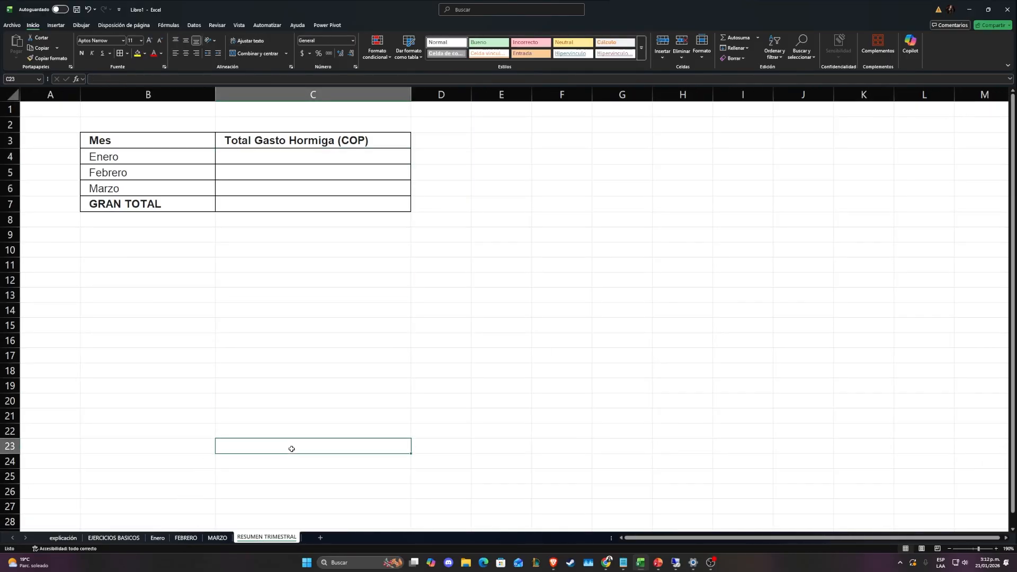
Examine each expense concept and its value in the ENERO table, from Tinto y empanada to Chicles y snacks
{"action": "left_click", "coordinate": [158, 538]}
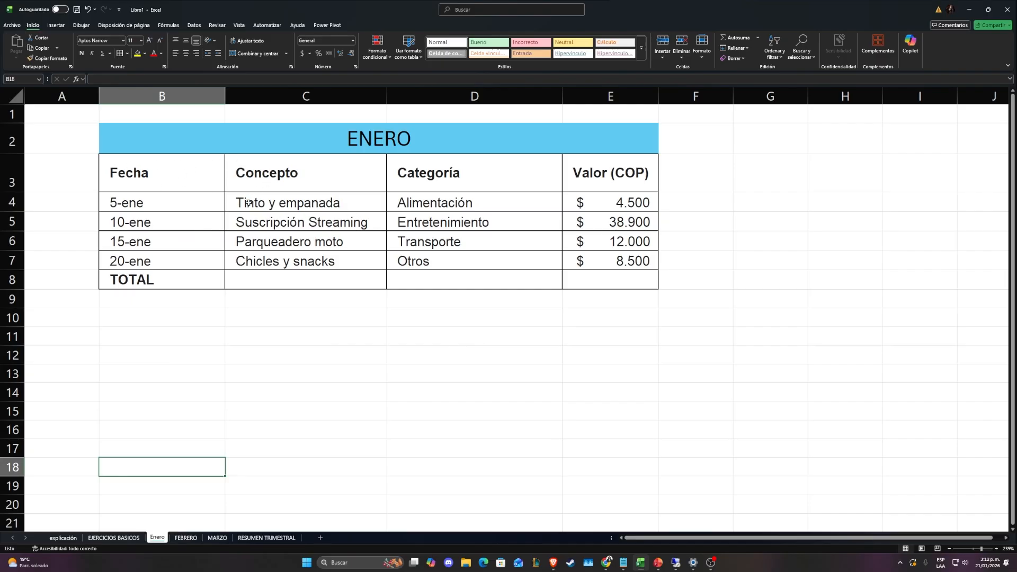
{"action": "left_click_drag", "start_coordinate": [249, 202], "coordinate": [312, 202]}
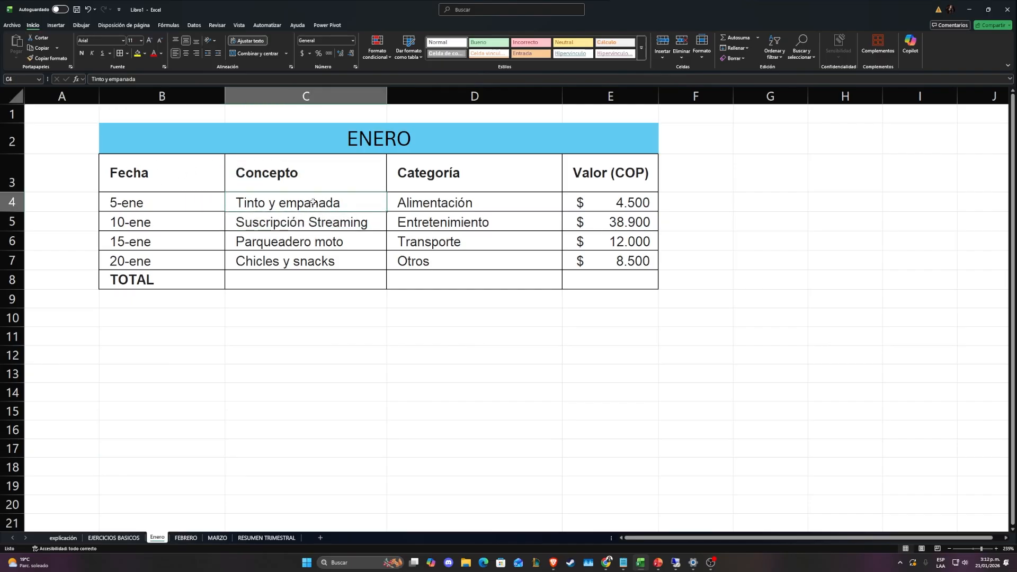
{"action": "left_click", "coordinate": [588, 209]}
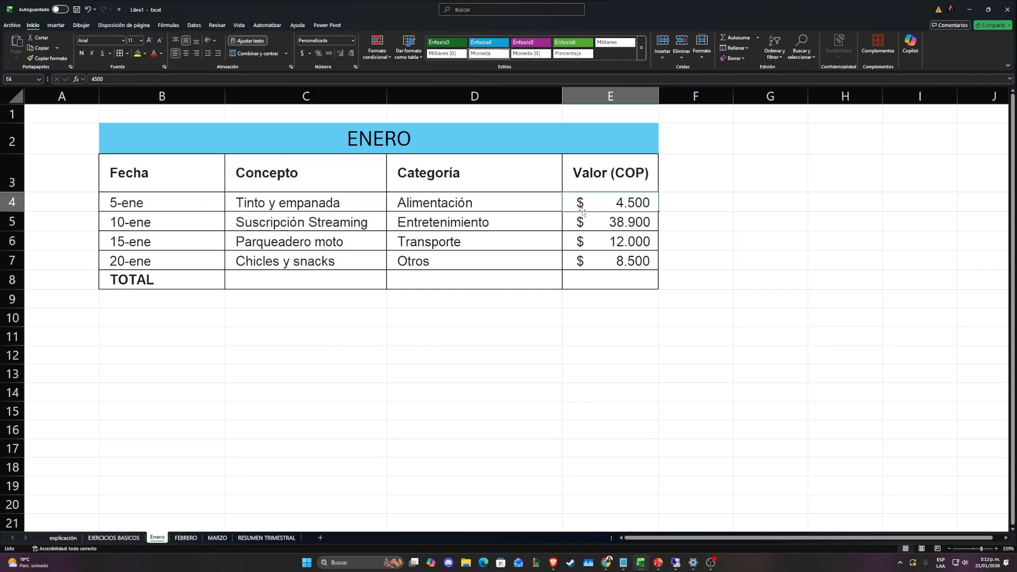
{"action": "left_click", "coordinate": [295, 226]}
{"action": "key", "text": "Tab"}
{"action": "key", "text": "Tab"}
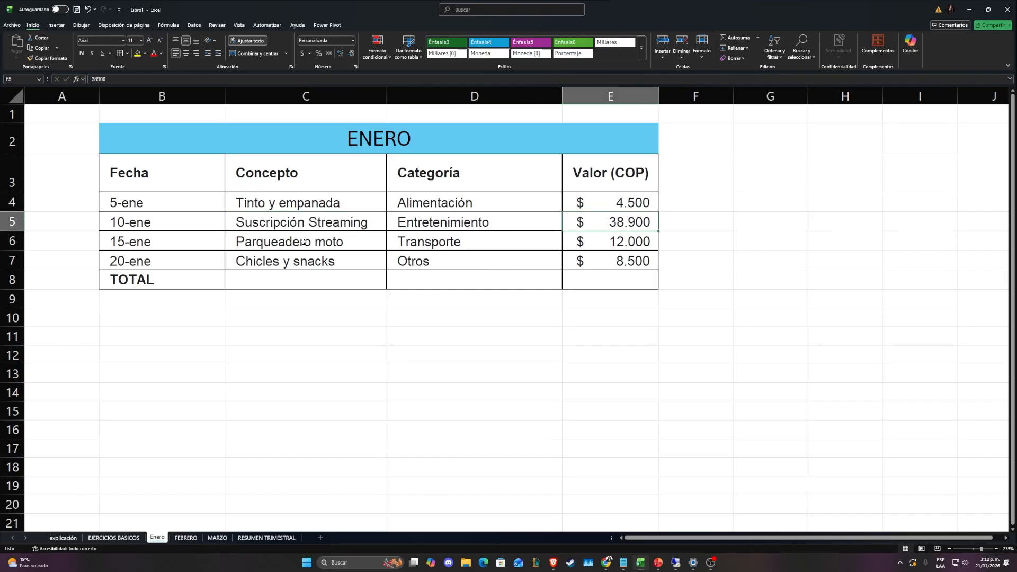
{"action": "key", "text": "Return"}
{"action": "left_click", "coordinate": [573, 244]}
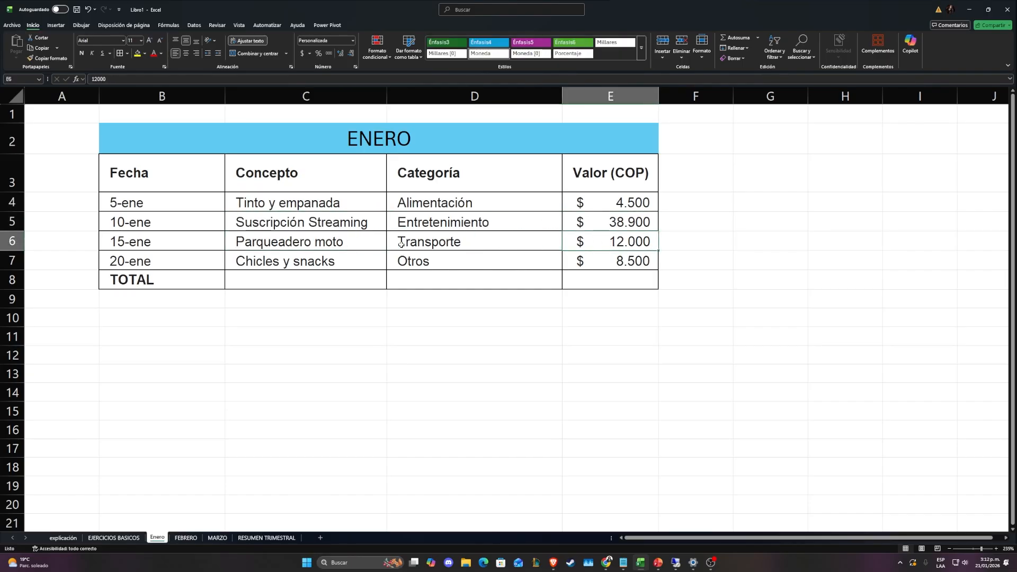
{"action": "left_click_drag", "start_coordinate": [245, 260], "coordinate": [545, 262]}
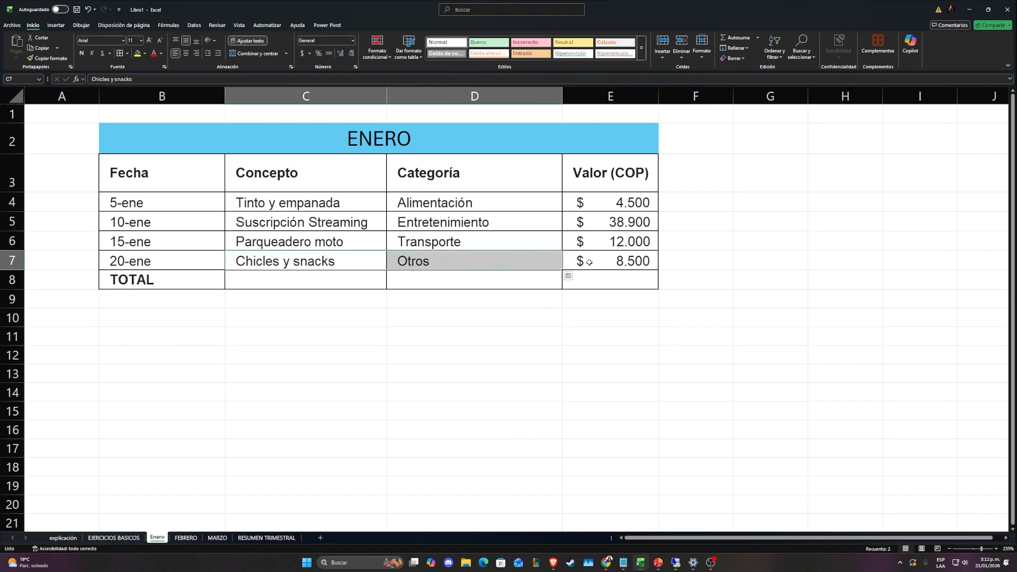
{"action": "left_click", "coordinate": [589, 262]}
Enter the formula =SUMA(E4:E7) in E8 to total the ENERO expenses
{"action": "left_click", "coordinate": [582, 275]}
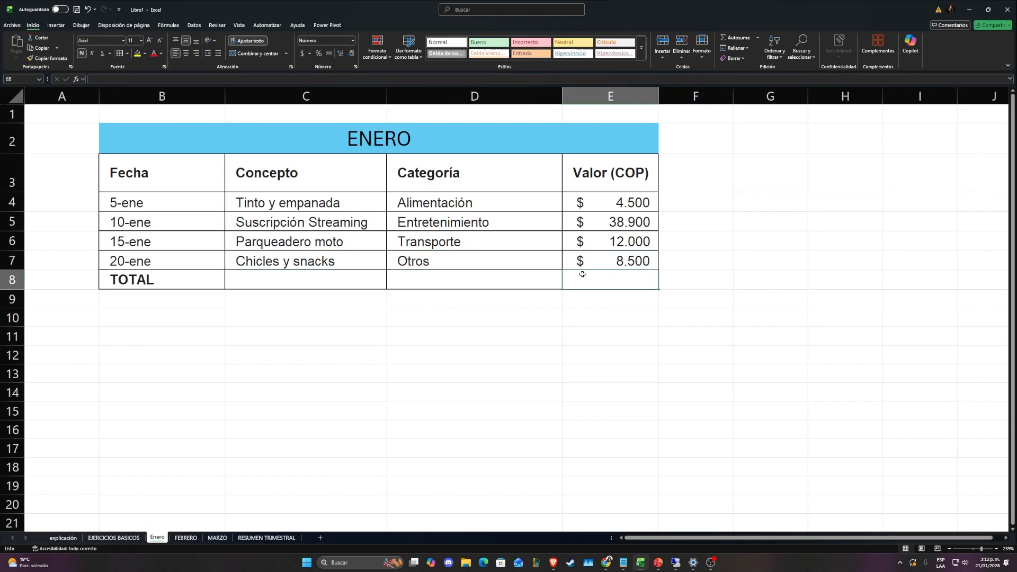
{"action": "type", "text": "=SUMA(E4:E7"}
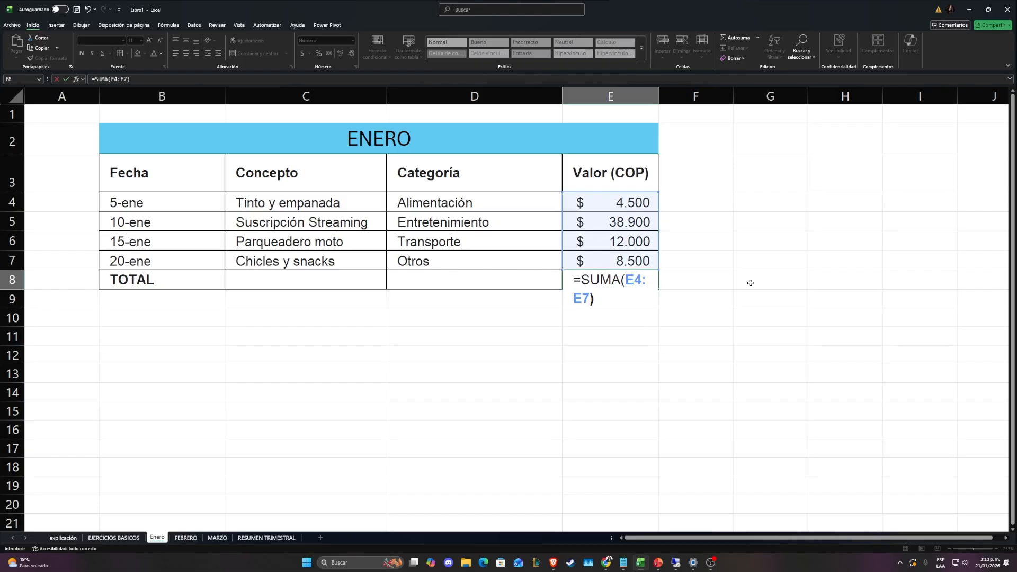
{"action": "key", "text": "ctrl+Return"}
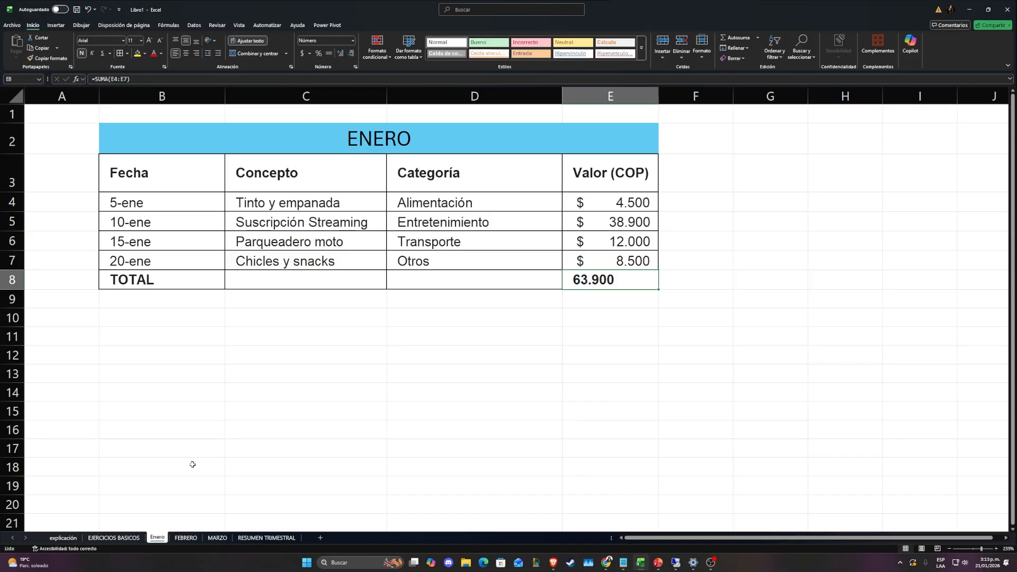
Total the expenses on the FEBRERO sheet with =SUMA(E4:E7) in E8
{"action": "left_click", "coordinate": [186, 537]}
{"action": "key", "text": "alt+equal"}
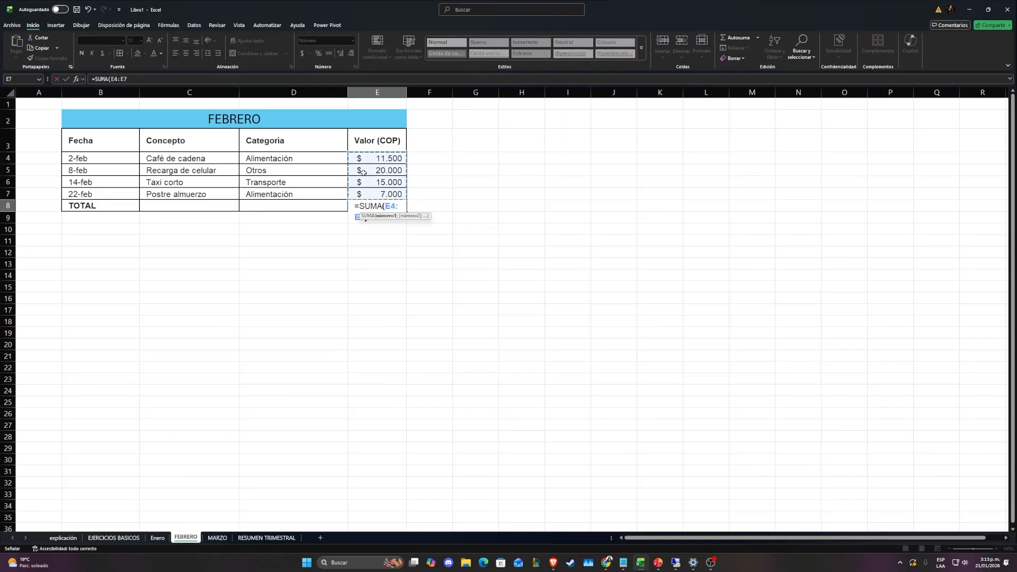
{"action": "key", "text": "Return"}
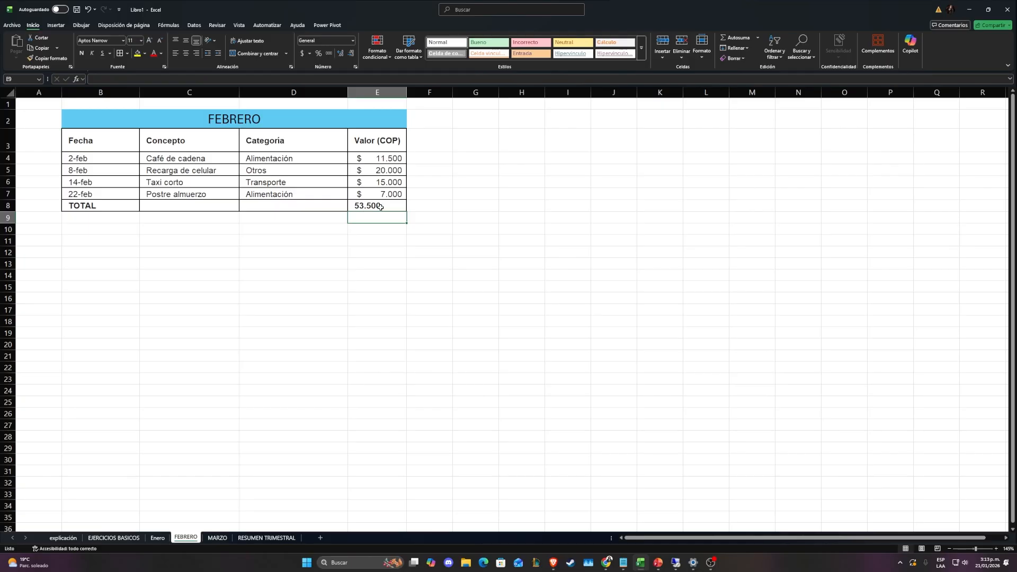
Total the values in E4:E7 on the MARZO sheet with an AutoSum in E8
{"action": "left_click", "coordinate": [217, 538]}
{"action": "left_click", "coordinate": [341, 194]}
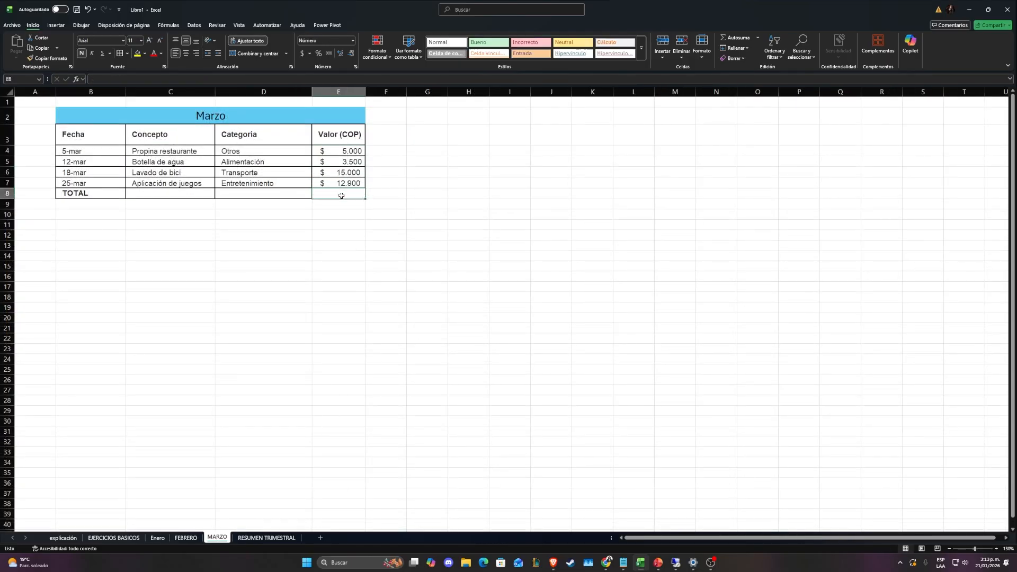
{"action": "key", "text": "alt+="}
{"action": "key", "text": "Return"}
{"action": "left_click", "coordinate": [382, 215]}
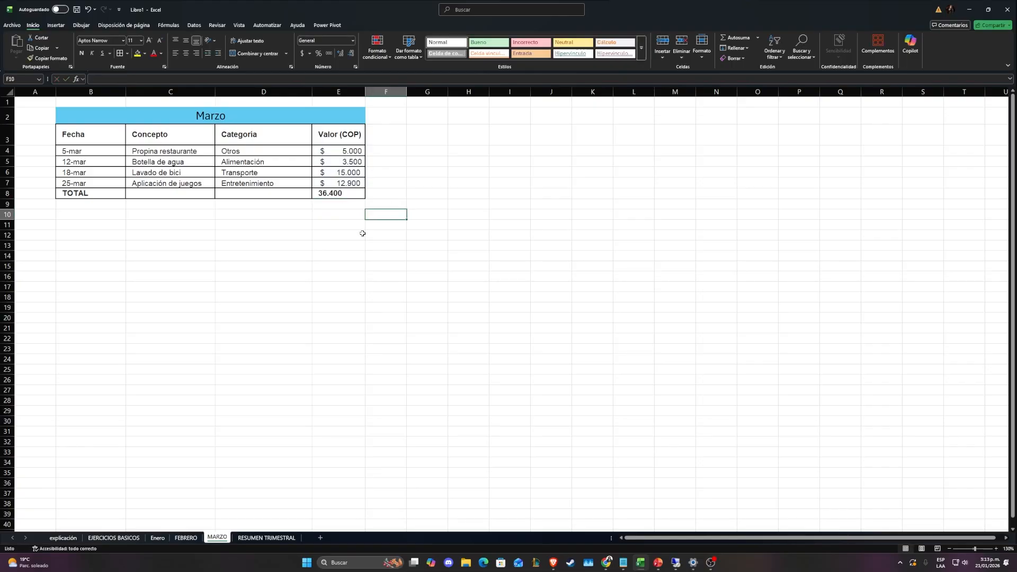
On the RESUMEN TRIMESTRAL sheet, bring the Enero total into C4 with the formula =Enero!E8
{"action": "left_click", "coordinate": [263, 538]}
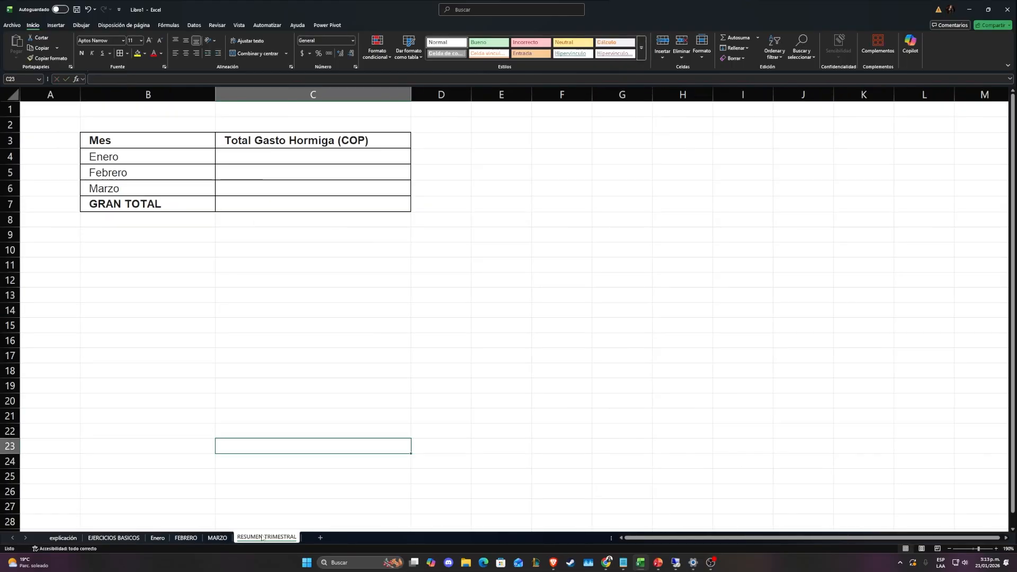
{"action": "left_click", "coordinate": [268, 159]}
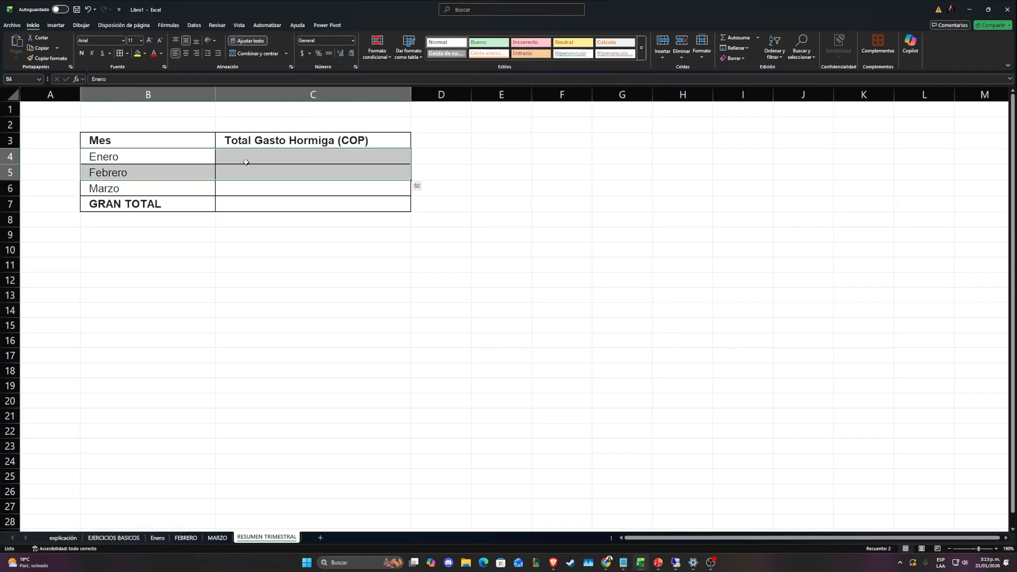
{"action": "key", "text": "ctrl+z"}
{"action": "left_click", "coordinate": [283, 160]}
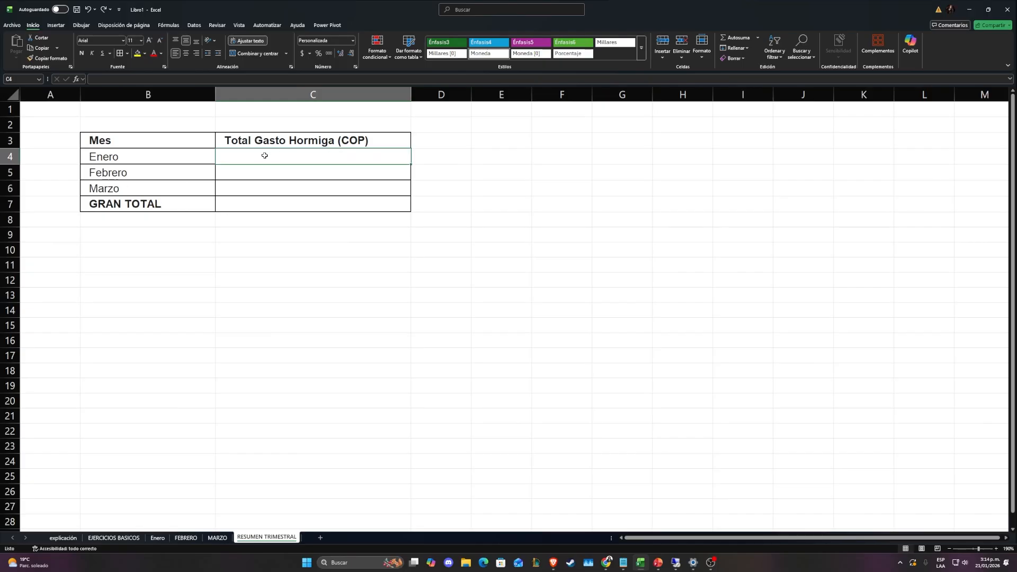
{"action": "type", "text": "=Enero!E8"}
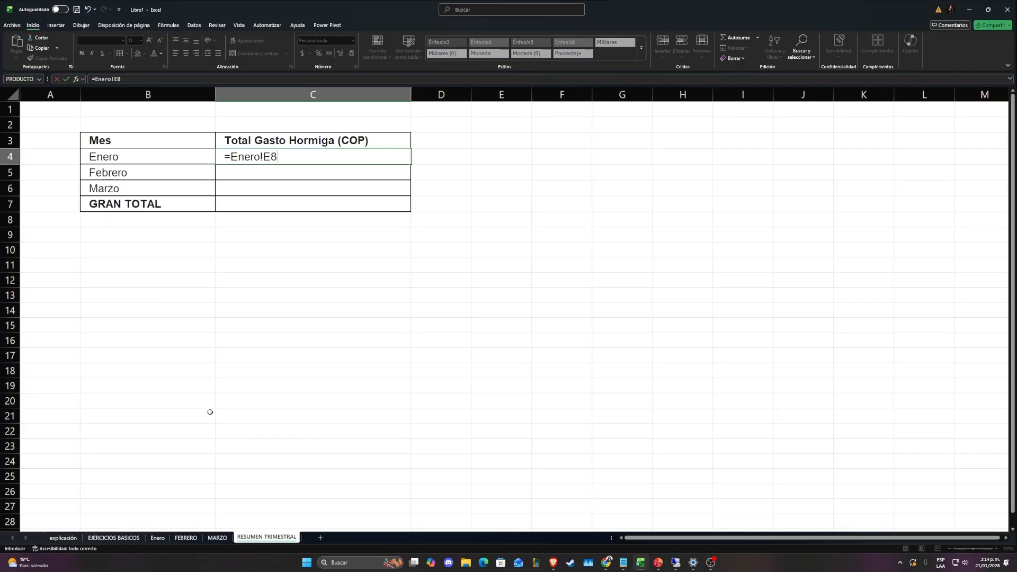
{"action": "key", "text": "Return"}
{"action": "left_click", "coordinate": [297, 157]}
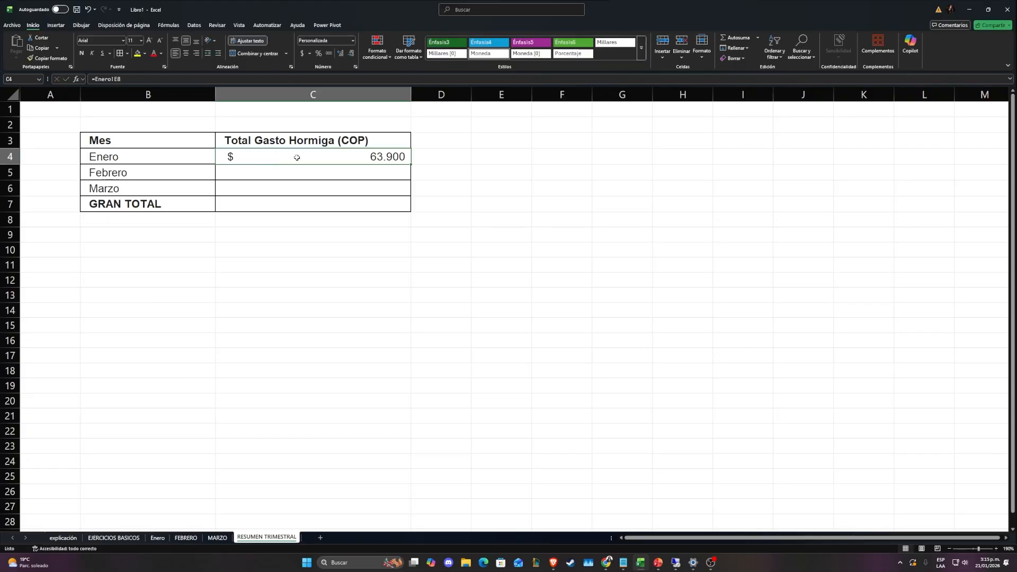
{"action": "left_click", "coordinate": [118, 79]}
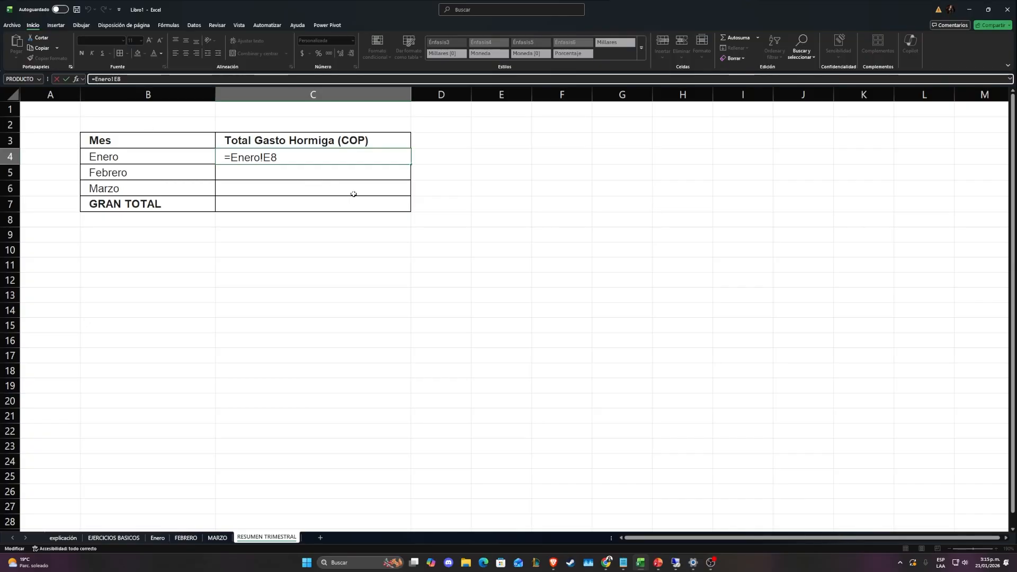
{"action": "key", "text": "Return"}
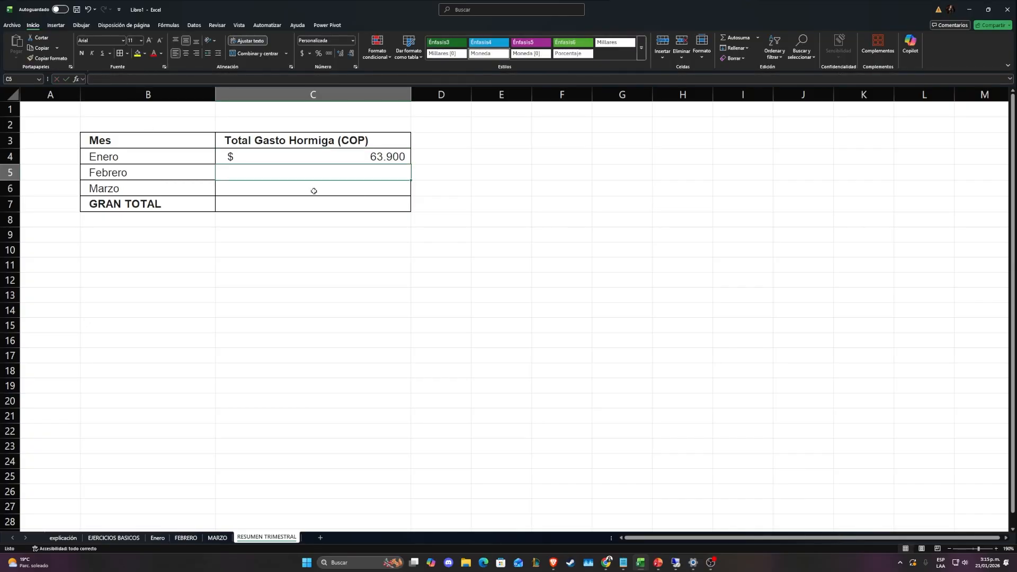
Bring the February total into C5 of the summary with the formula =FEBRERO!E8
{"action": "type", "text": "="}
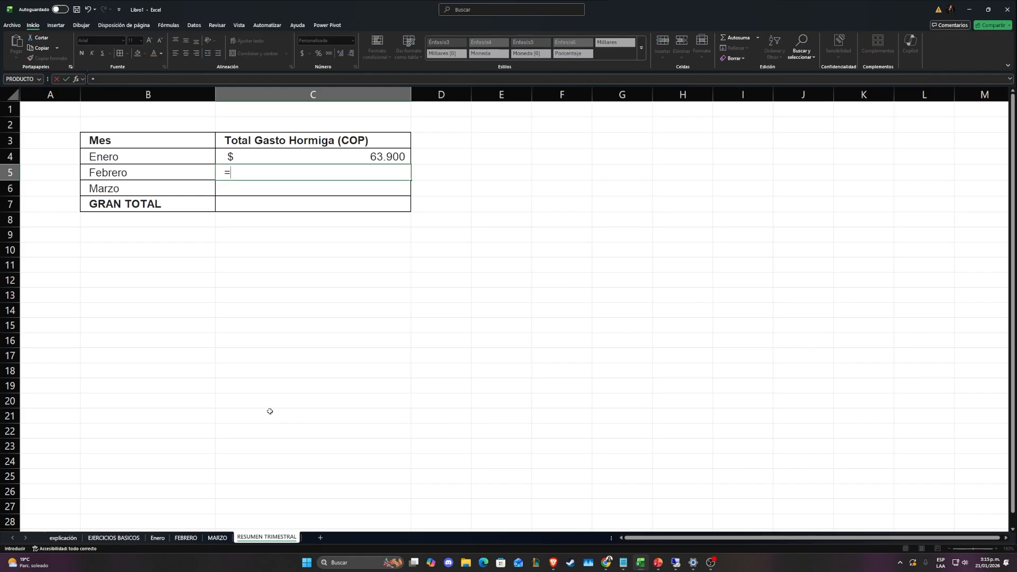
{"action": "left_click", "coordinate": [186, 537]}
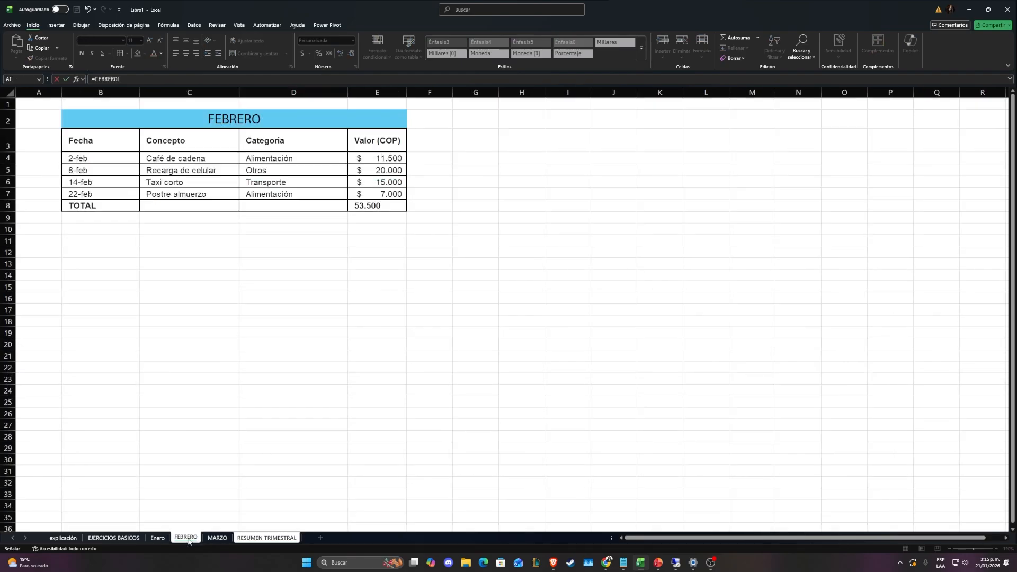
{"action": "left_click", "coordinate": [366, 207]}
{"action": "key", "text": "Return"}
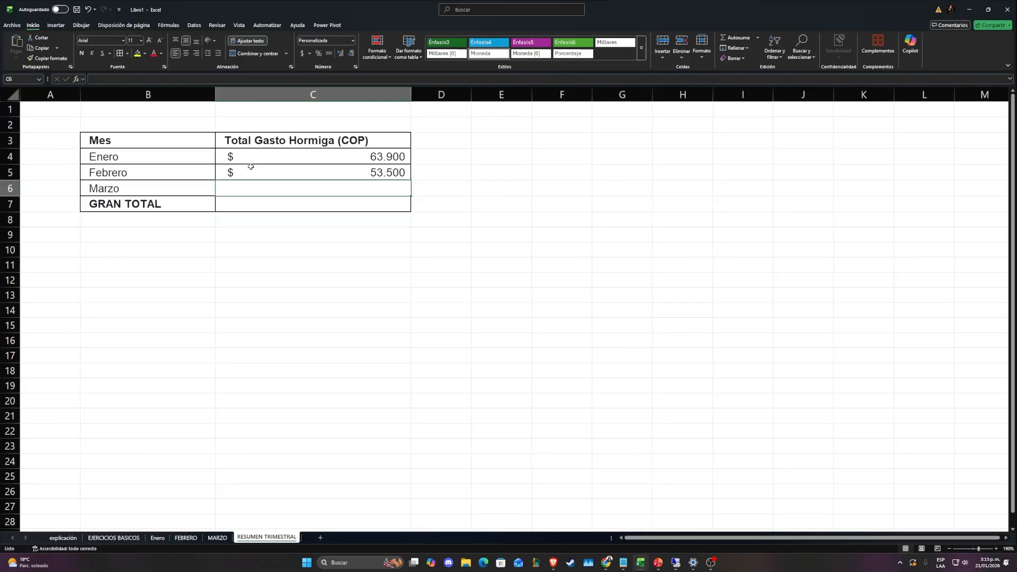
{"action": "left_click", "coordinate": [251, 166]}
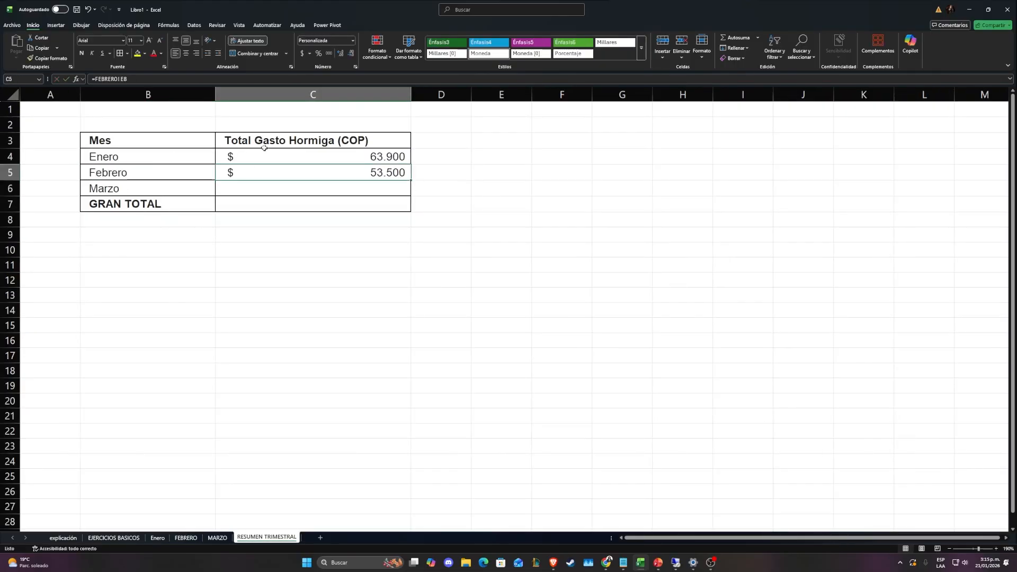
Link C6 in the summary's Marzo row to the expense total on the MARZO sheet
{"action": "left_click", "coordinate": [259, 190]}
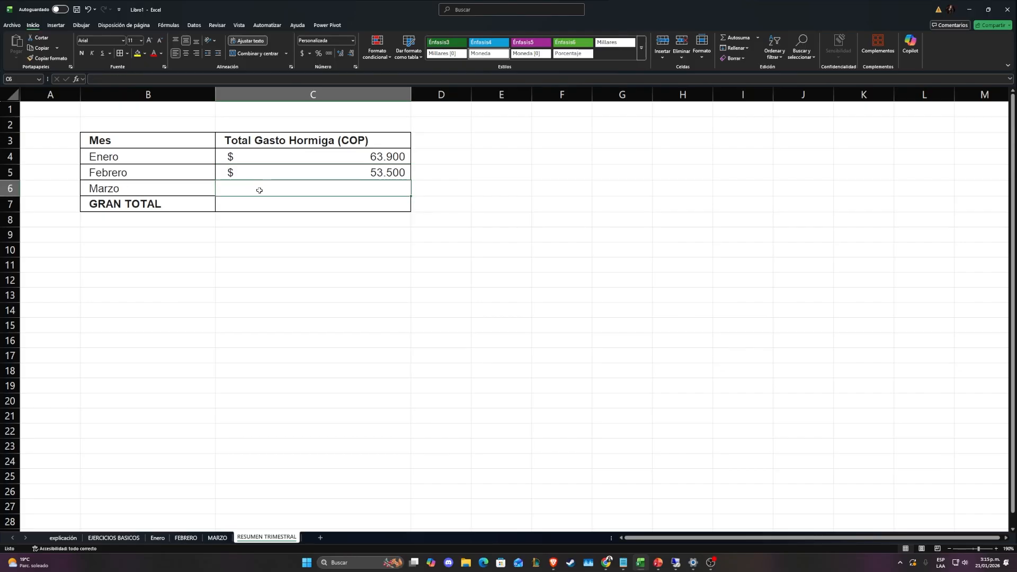
{"action": "type", "text": "="}
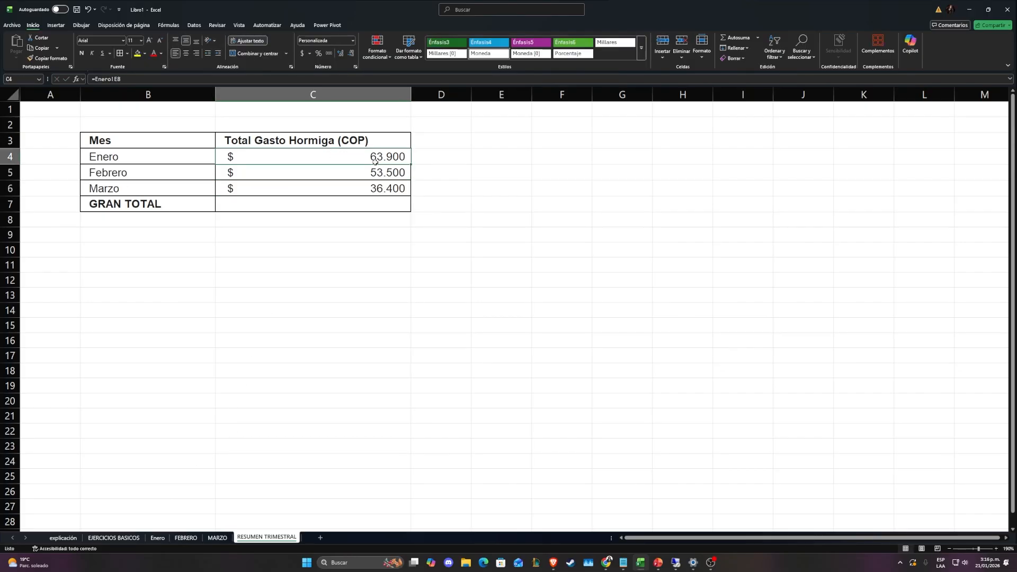
{"action": "left_click", "coordinate": [439, 161]}
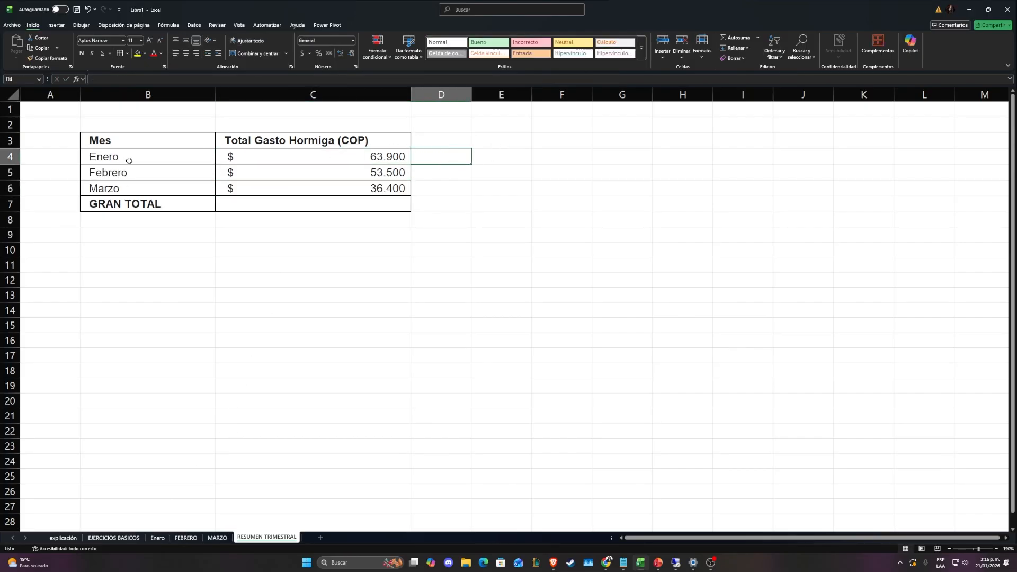
{"action": "left_click_drag", "start_coordinate": [129, 161], "coordinate": [461, 202]}
{"action": "left_click", "coordinate": [456, 203]}
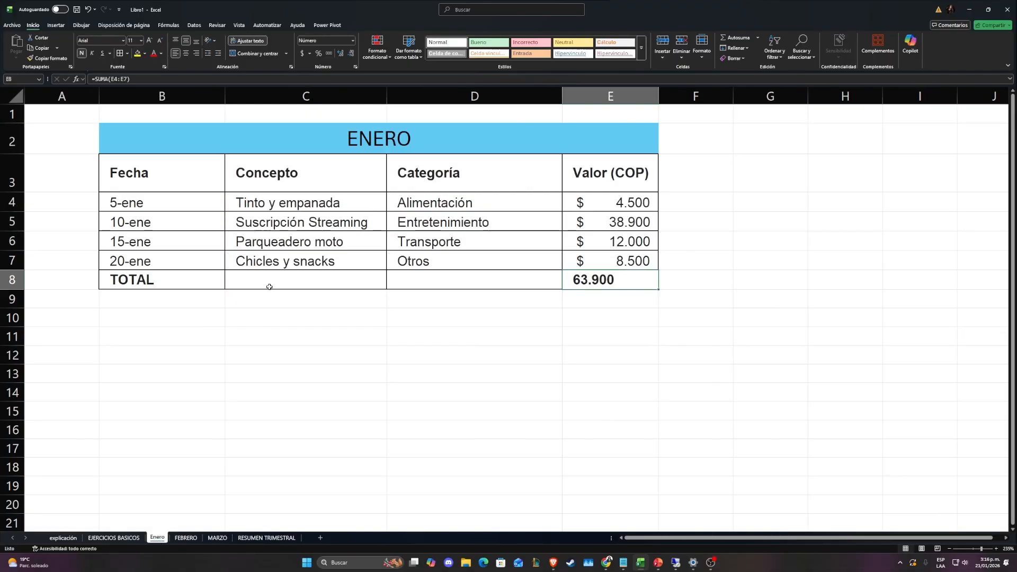
Set the Parqueadero moto value in E6 of the Enero sheet to 30000 and check the Enero total in the quarterly summary
{"action": "left_click", "coordinate": [643, 202]}
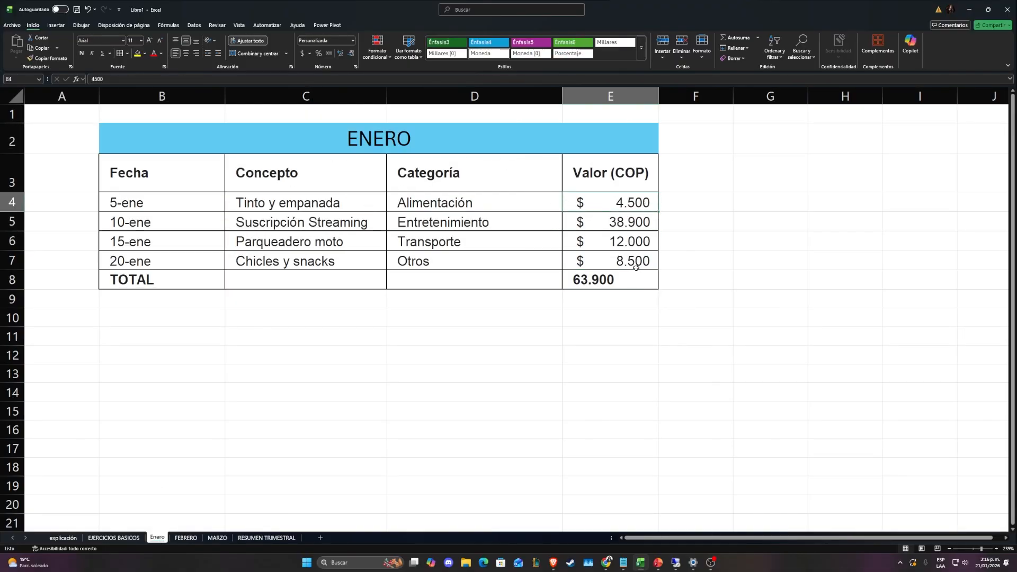
{"action": "left_click", "coordinate": [618, 236]}
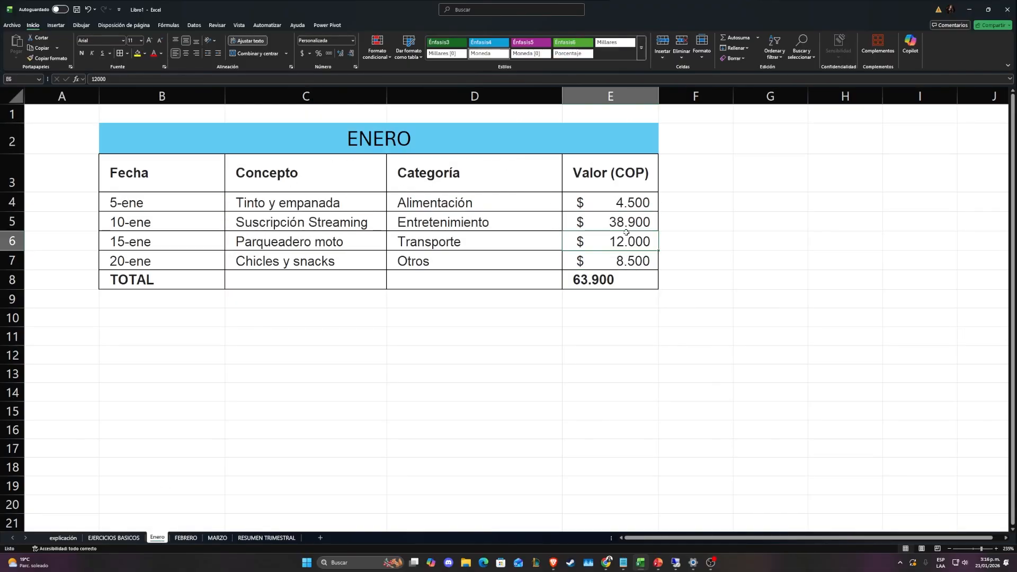
{"action": "type", "text": "30000"}
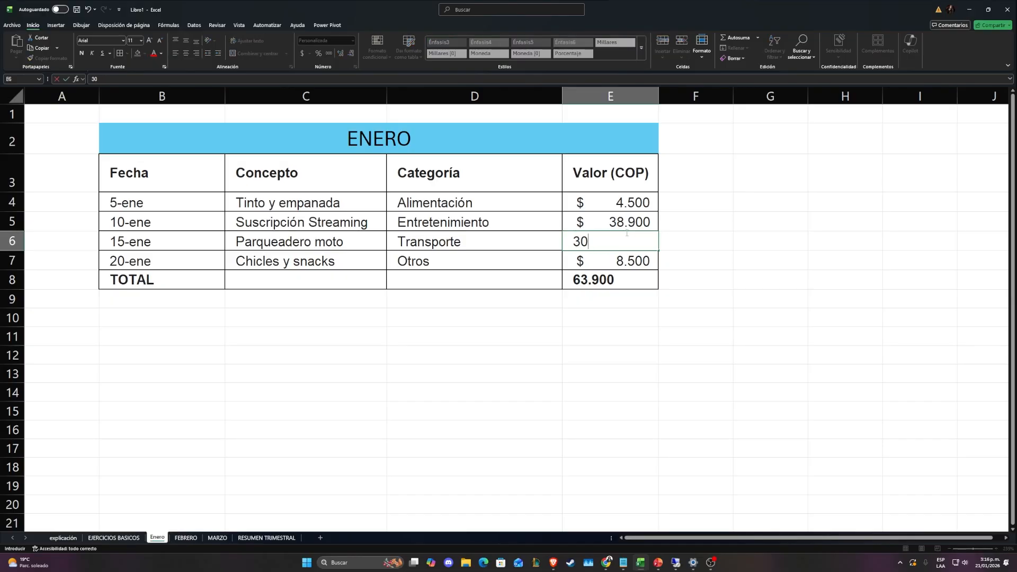
{"action": "key", "text": "Tab"}
{"action": "left_click_drag", "start_coordinate": [625, 259], "coordinate": [679, 286]}
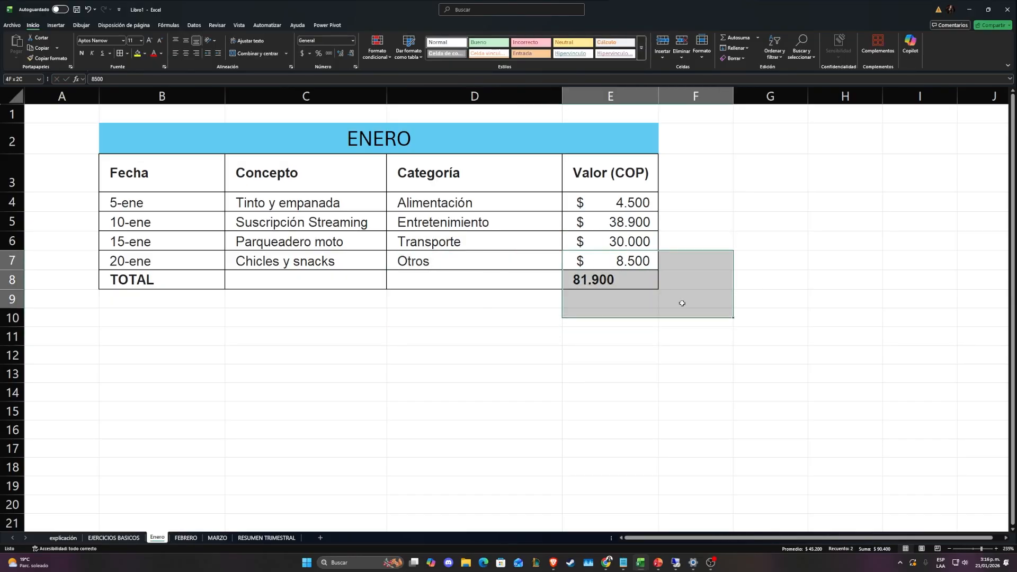
{"action": "left_click", "coordinate": [609, 279]}
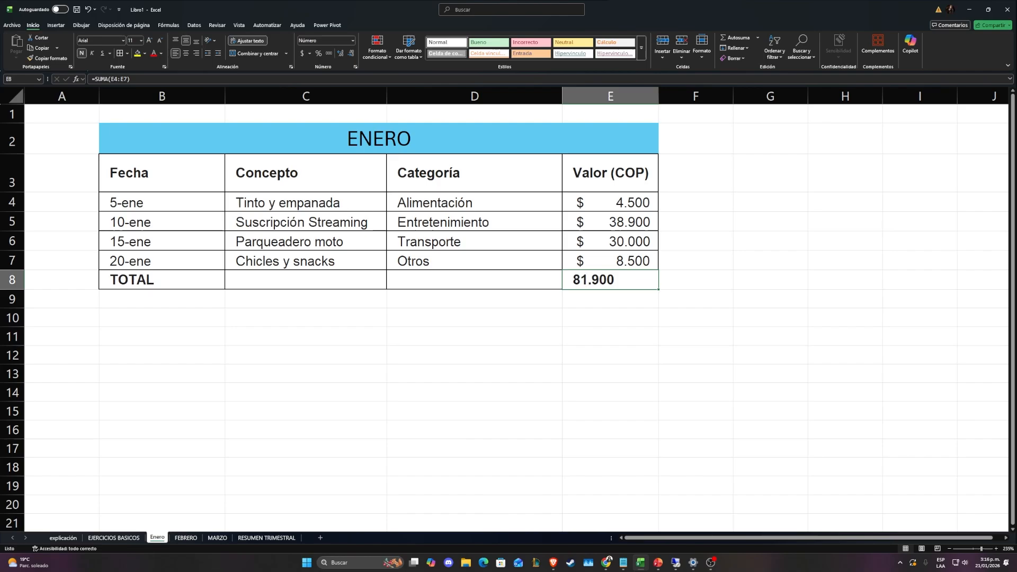
{"action": "left_click", "coordinate": [267, 538]}
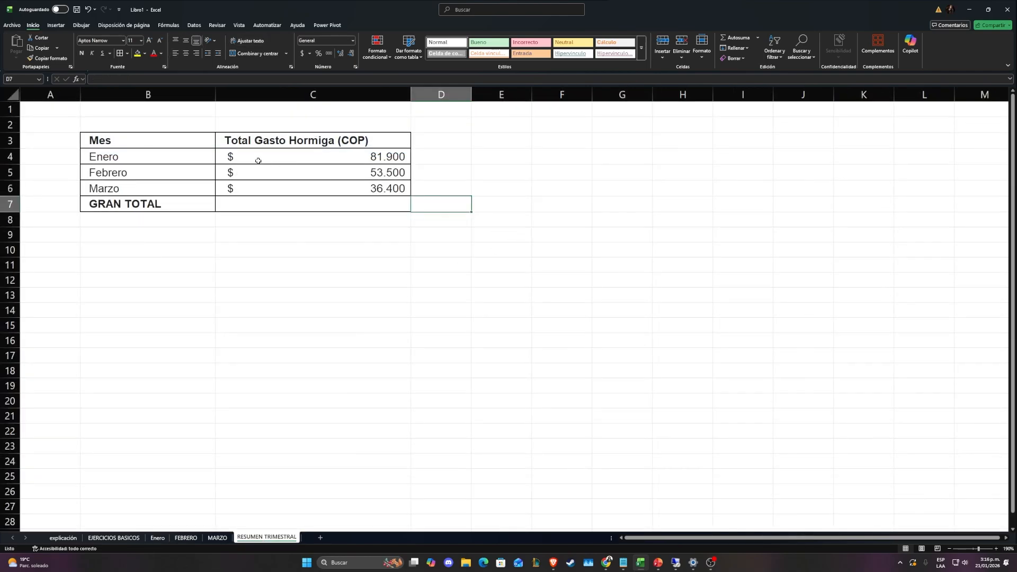
{"action": "left_click", "coordinate": [296, 158]}
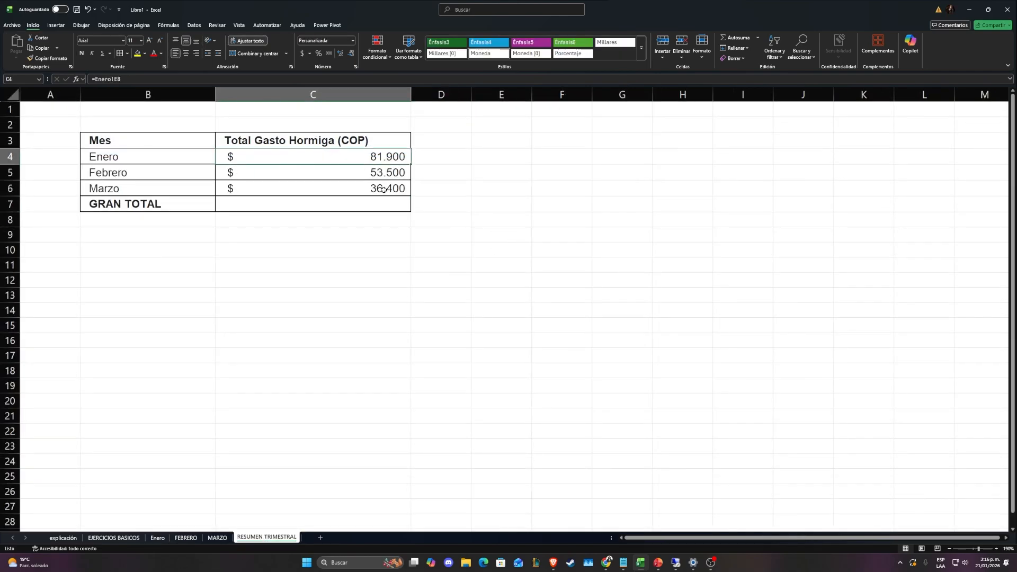
Calculate the GRAN TOTAL in C7 of the summary with the formula =SUMA(C4:C6)
{"action": "left_click", "coordinate": [357, 207]}
{"action": "type", "text": "=sum"}
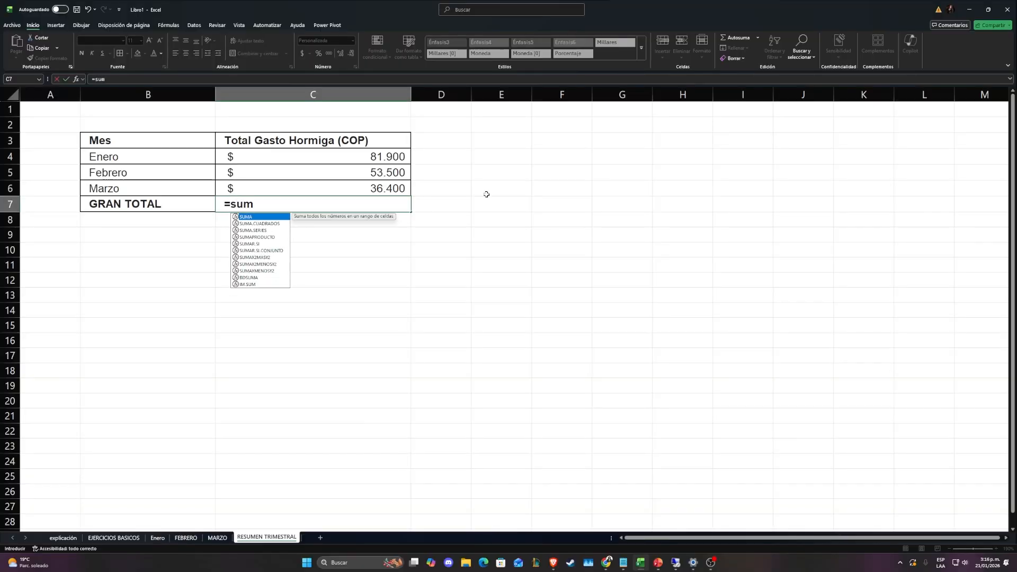
{"action": "key", "text": "Tab"}
{"action": "left_click_drag", "start_coordinate": [321, 156], "coordinate": [322, 193]}
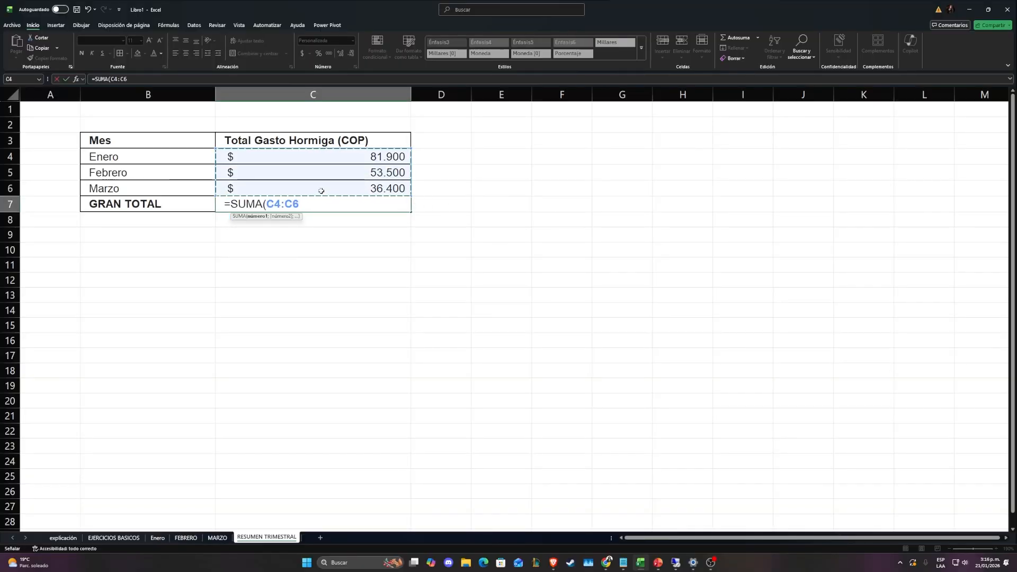
{"action": "key", "text": "Return"}
{"action": "left_click_drag", "start_coordinate": [345, 265], "coordinate": [502, 231]}
{"action": "left_click", "coordinate": [326, 203]}
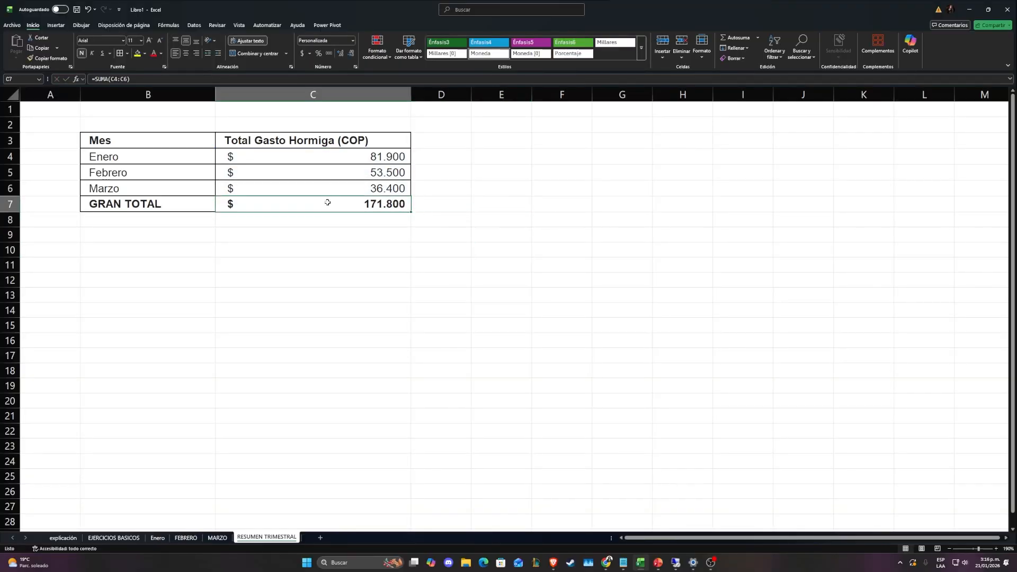